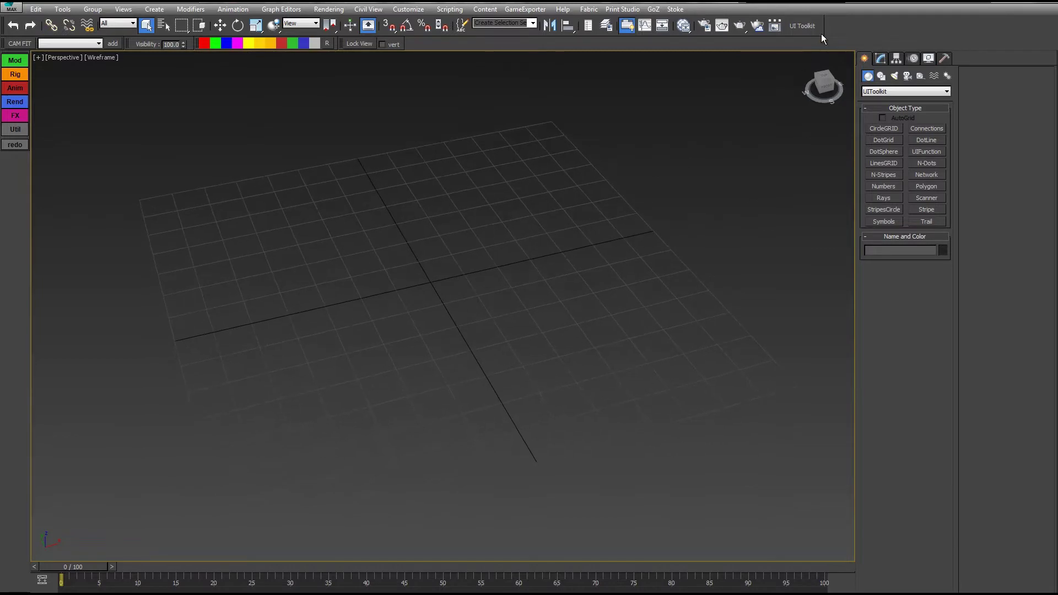
Open the UI Toolkit, show its Stripes tools and place its window over the upper part of the viewport
{"action": "left_click", "coordinate": [797, 28]}
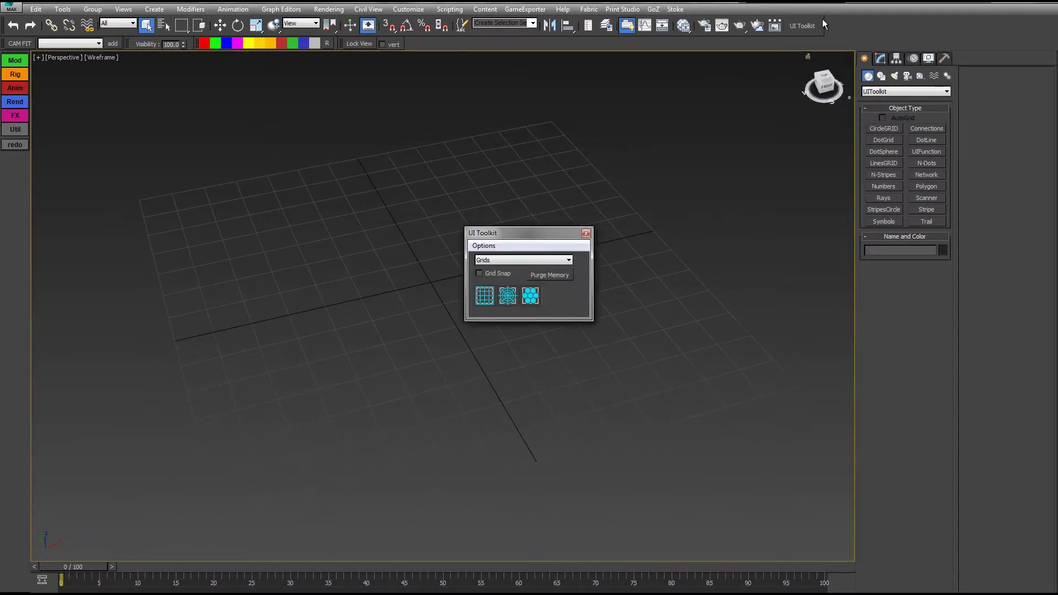
{"action": "left_click_drag", "start_coordinate": [529, 231], "coordinate": [547, 146]}
{"action": "left_click", "coordinate": [521, 176]}
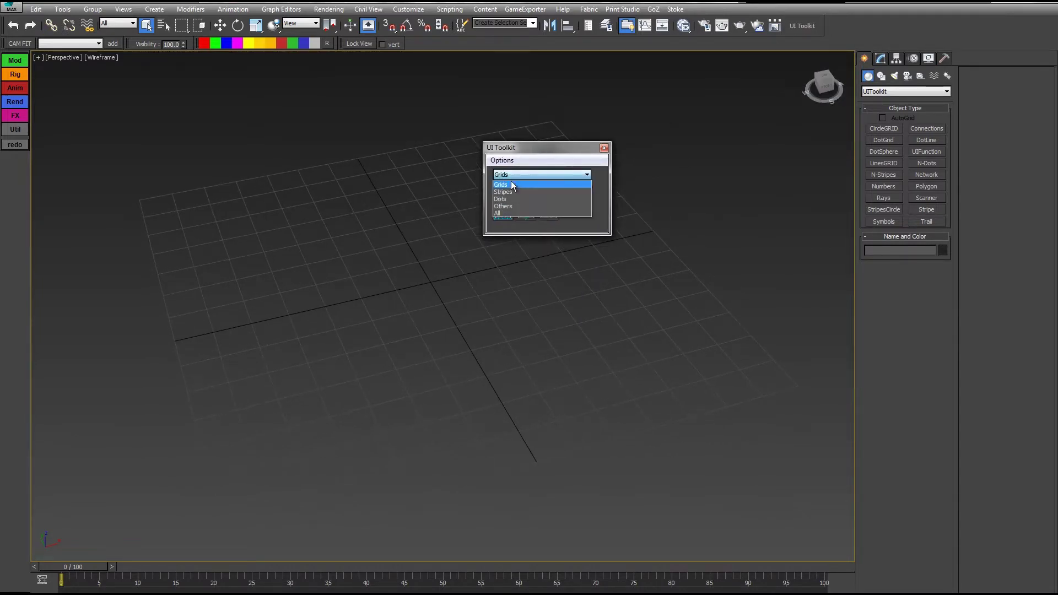
{"action": "left_click", "coordinate": [511, 192]}
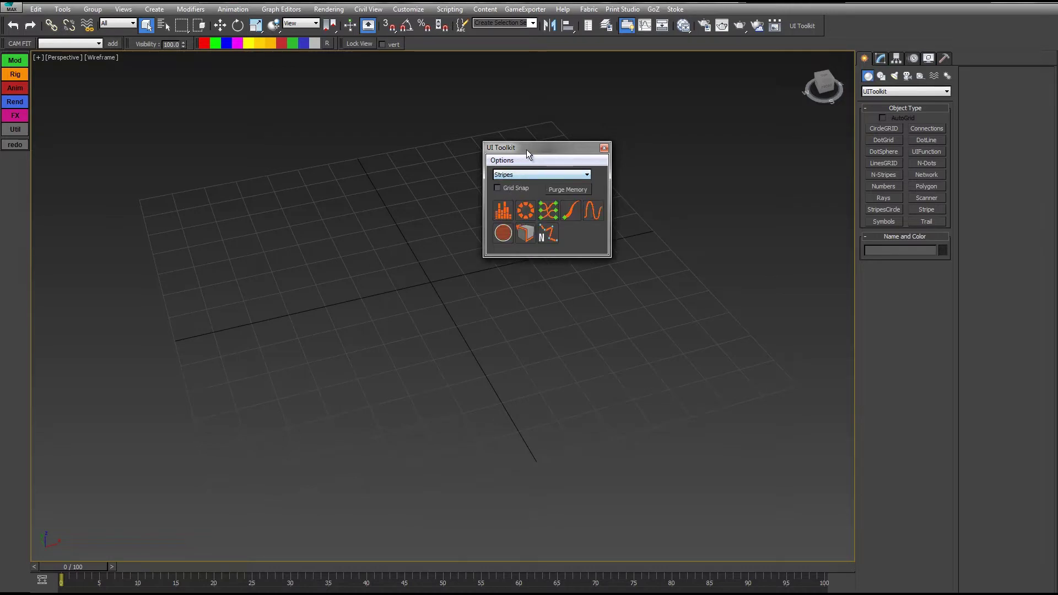
{"action": "left_click_drag", "start_coordinate": [527, 149], "coordinate": [562, 118]}
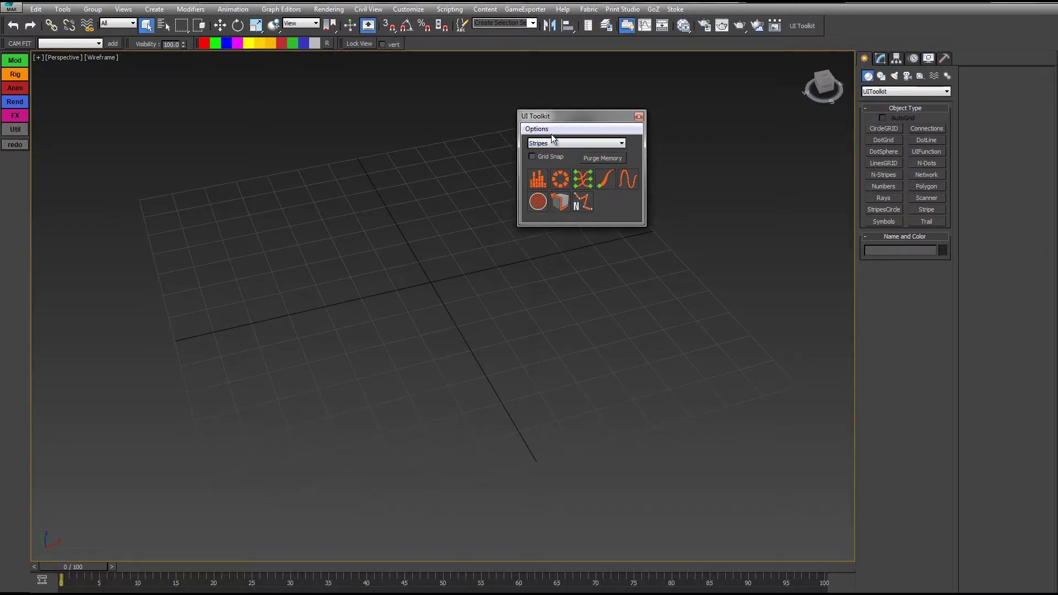
Create a UIFunction strip about 149 units long and 6 wide along the grid's X axis
{"action": "left_click", "coordinate": [628, 180]}
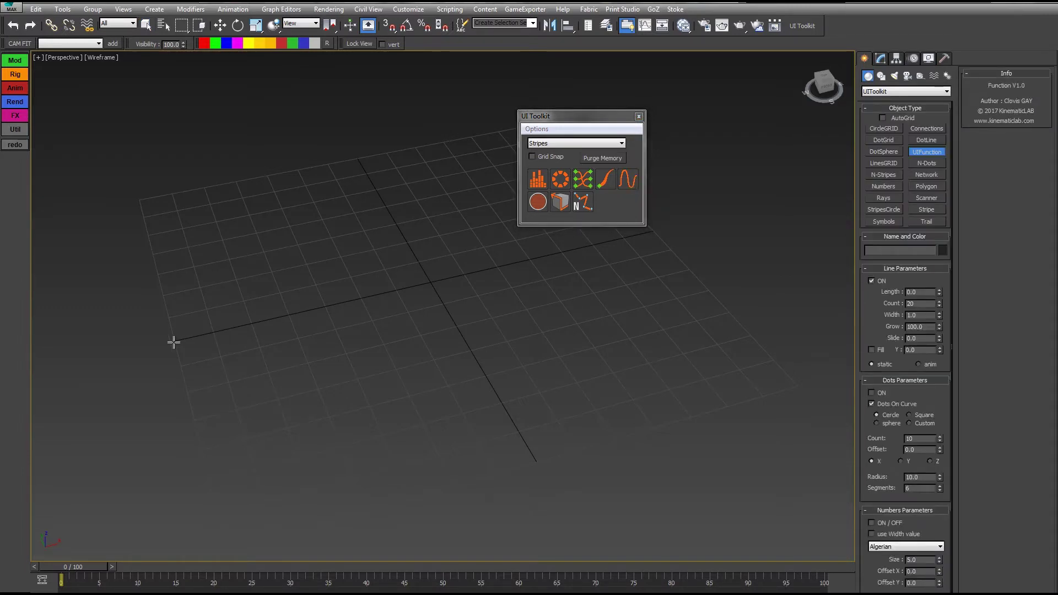
{"action": "left_click_drag", "start_coordinate": [174, 342], "coordinate": [688, 167]}
Create two more UIFunction strips in front of the first one and delete both
{"action": "left_click_drag", "start_coordinate": [287, 461], "coordinate": [792, 304]}
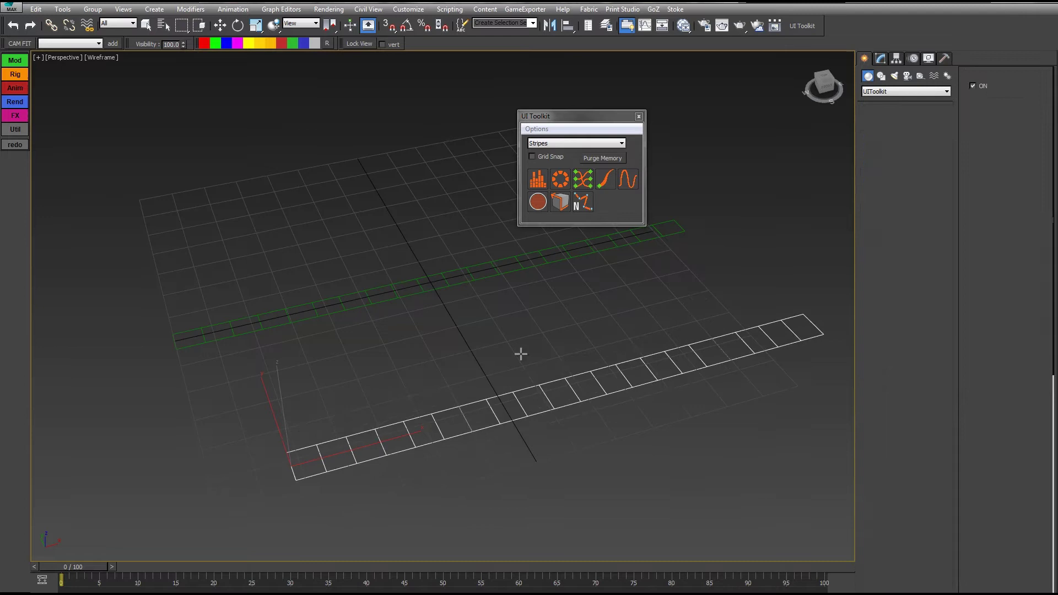
{"action": "left_click_drag", "start_coordinate": [500, 363], "coordinate": [685, 275]}
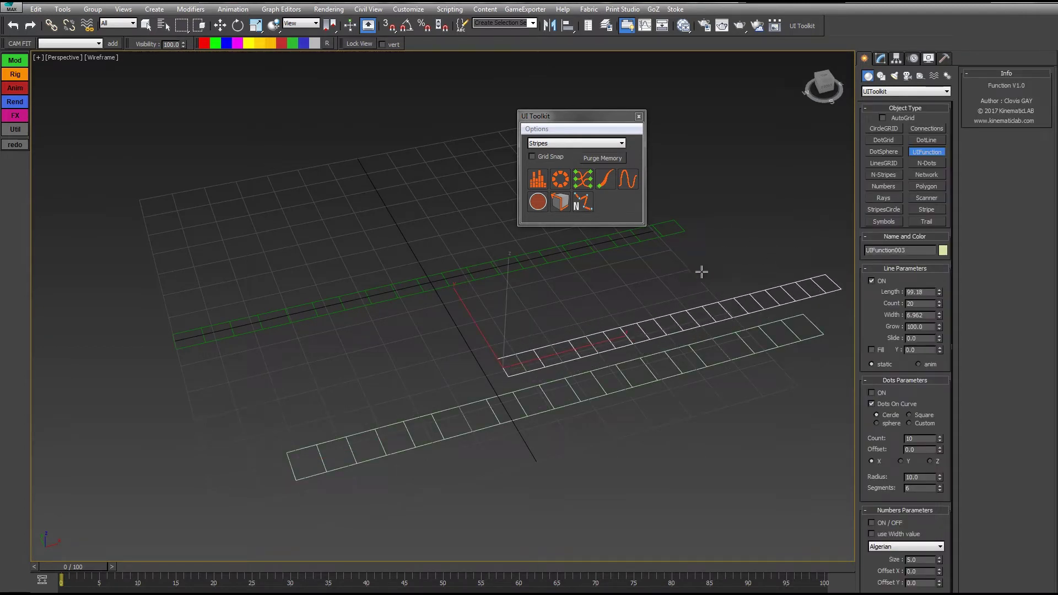
{"action": "right_click", "coordinate": [691, 264]}
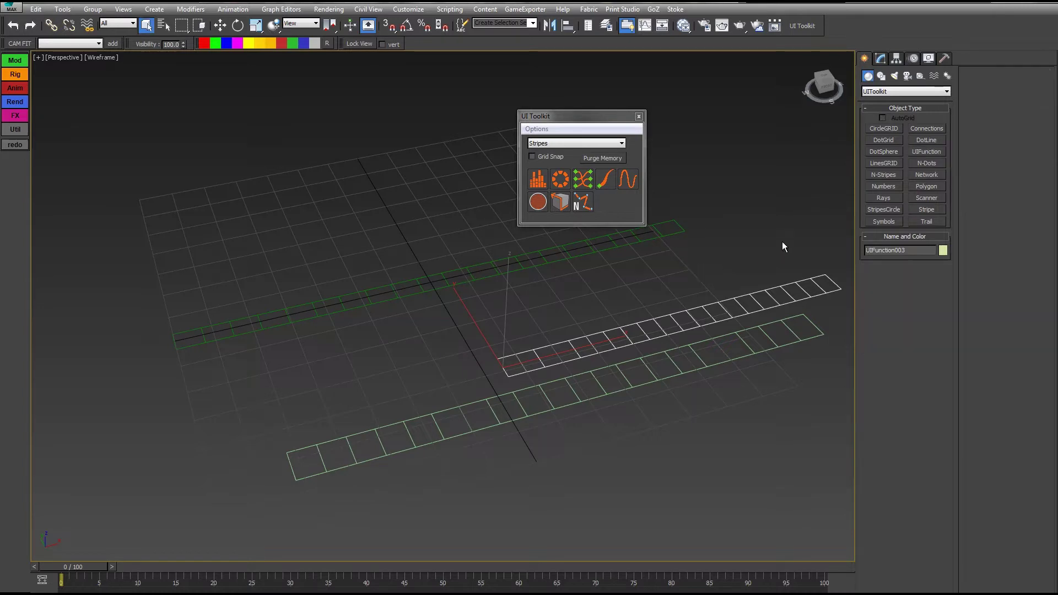
{"action": "left_click_drag", "start_coordinate": [659, 287], "coordinate": [574, 459]}
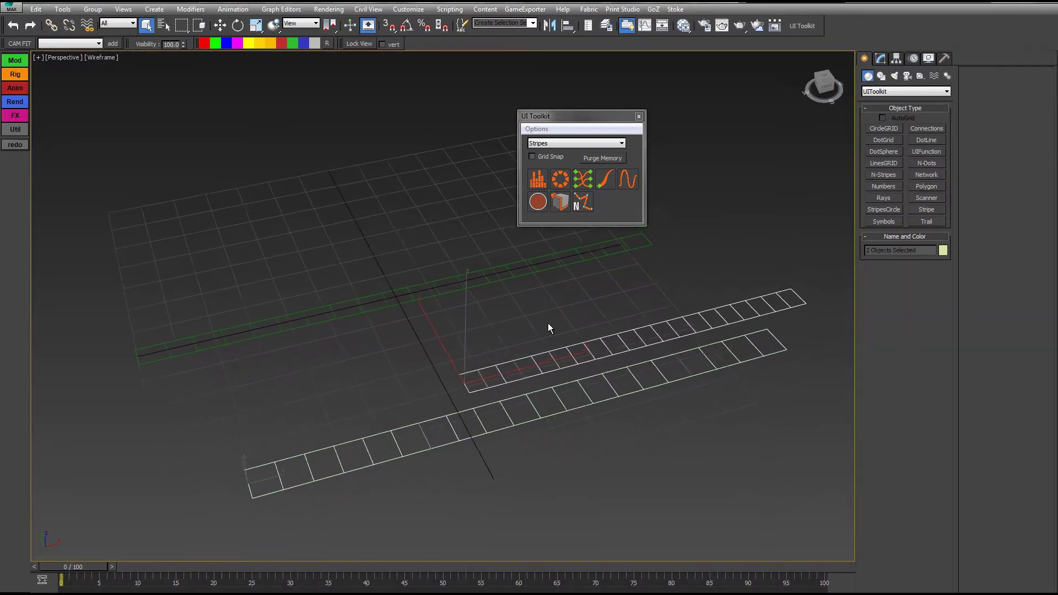
{"action": "key", "text": "F3"}
{"action": "key", "text": "Delete"}
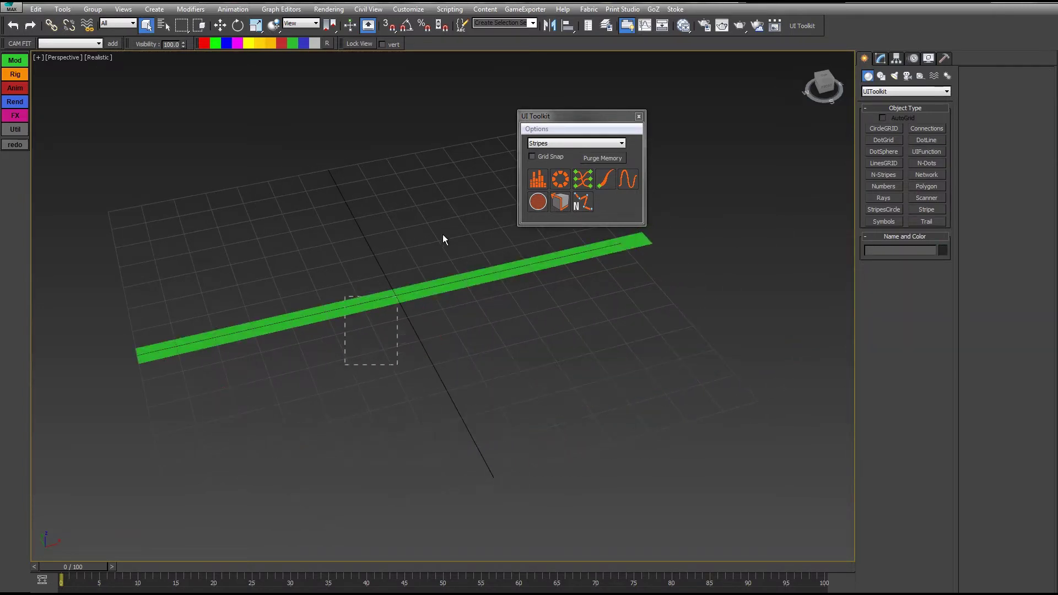
Select the remaining strip, display it with edged faces, close the UI Toolkit and show the strip's editable parameters
{"action": "left_click_drag", "start_coordinate": [443, 235], "coordinate": [445, 231]}
{"action": "key", "text": "F4"}
{"action": "middle_click_drag", "start_coordinate": [371, 203], "coordinate": [402, 265]}
{"action": "left_click", "coordinate": [638, 117]}
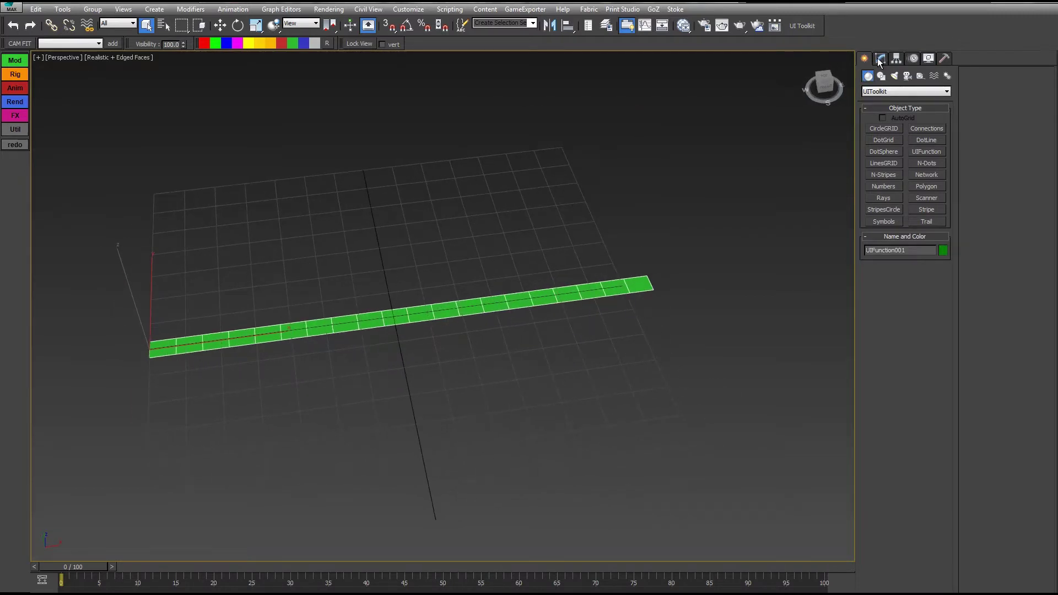
{"action": "left_click", "coordinate": [878, 58]}
{"action": "middle_click_drag", "start_coordinate": [547, 167], "coordinate": [589, 163]}
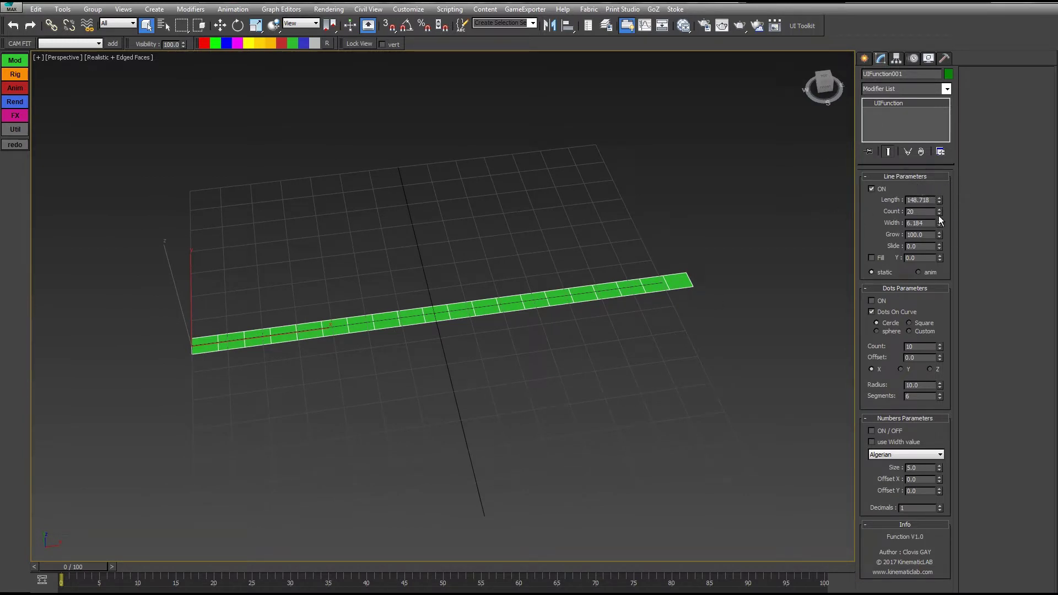
Try out the strip's length and set its width to 3.984
{"action": "middle_click_drag", "start_coordinate": [431, 255], "coordinate": [432, 270], "text": "alt"}
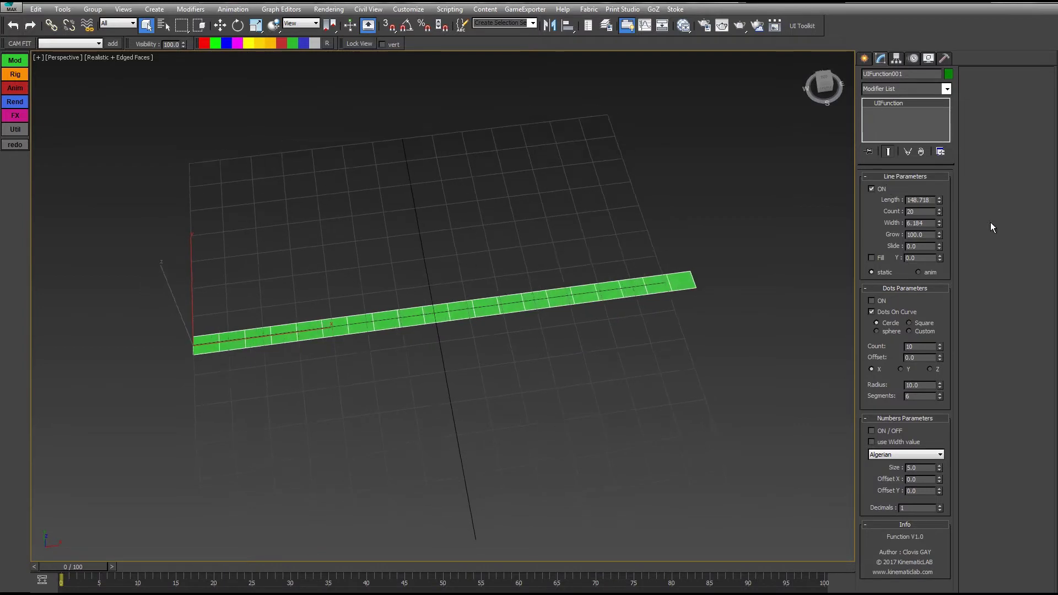
{"action": "left_click_drag", "start_coordinate": [939, 197], "coordinate": [935, 97]}
{"action": "right_click", "coordinate": [935, 97]}
{"action": "mouse_move", "coordinate": [939, 219]}
{"action": "left_mouse_down"}
{"action": "mouse_move", "coordinate": [939, 245]}
{"action": "mouse_move", "coordinate": [939, 221]}
{"action": "mouse_move", "coordinate": [933, 235]}
{"action": "left_mouse_up"}
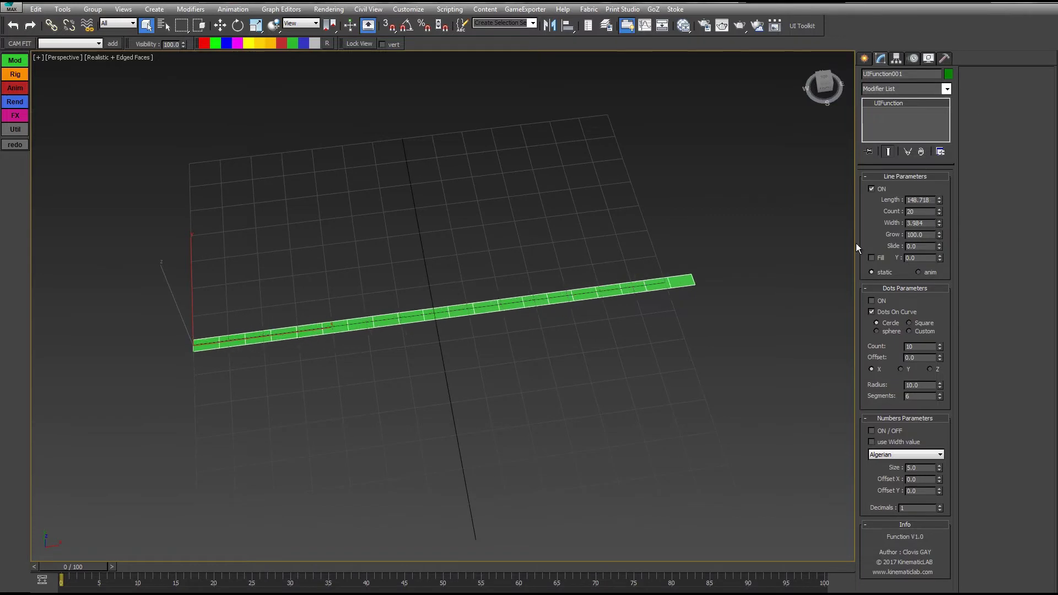
{"action": "middle_click_drag", "start_coordinate": [582, 240], "coordinate": [611, 242]}
Try out different length, count and slide values on the strip
{"action": "left_click_drag", "start_coordinate": [941, 204], "coordinate": [851, 146]}
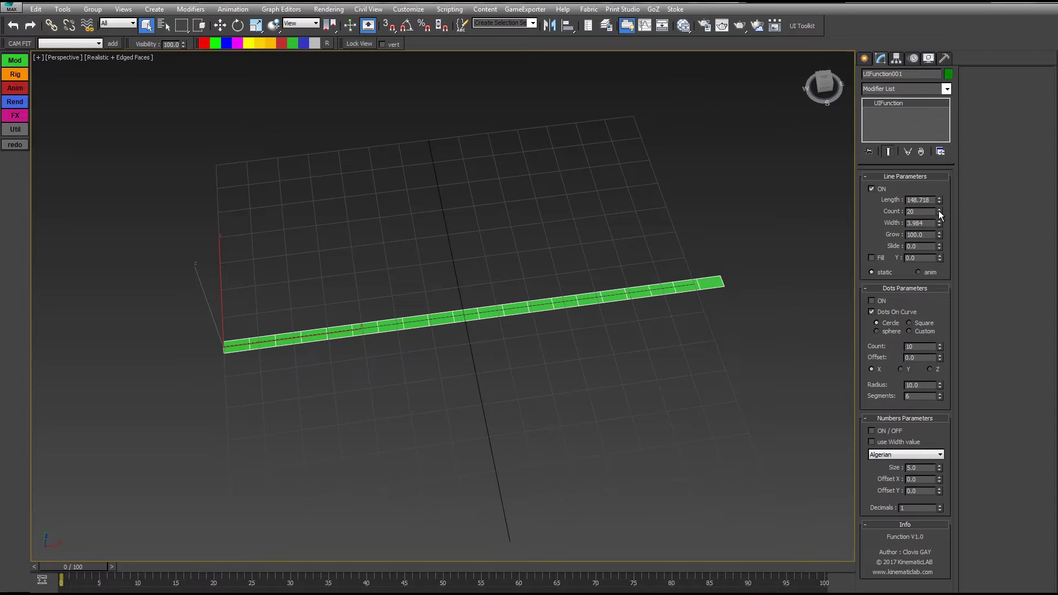
{"action": "left_click_drag", "start_coordinate": [939, 213], "coordinate": [925, 154]}
{"action": "right_click", "coordinate": [925, 155]}
{"action": "left_click_drag", "start_coordinate": [939, 242], "coordinate": [870, 85]}
{"action": "middle_click_drag", "start_coordinate": [531, 258], "coordinate": [570, 248], "text": "alt"}
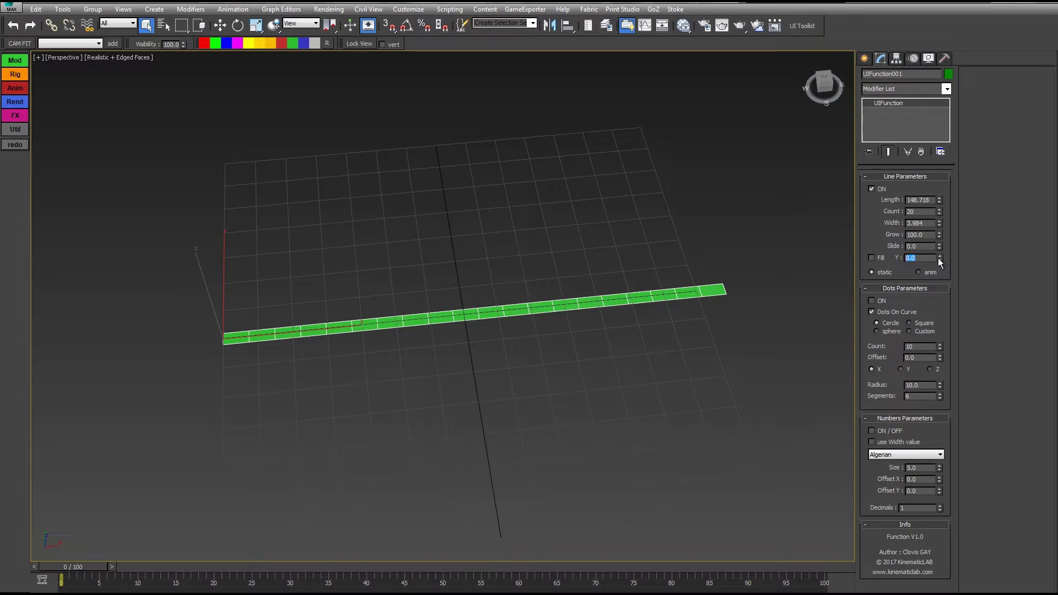
Try out different Y values on the straight strip at frame 0
{"action": "left_click_drag", "start_coordinate": [940, 260], "coordinate": [738, 149]}
{"action": "right_click", "coordinate": [738, 149]}
{"action": "key", "text": "w"}
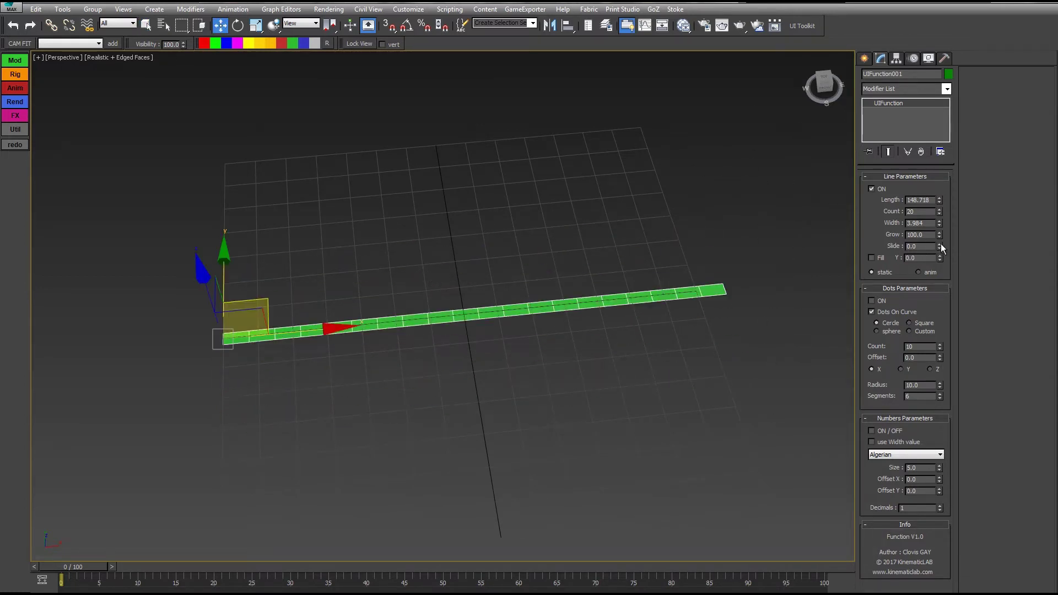
{"action": "left_click_drag", "start_coordinate": [940, 255], "coordinate": [876, 171]}
{"action": "right_click", "coordinate": [875, 171]}
Turn on Auto Key and keyframe the strip's Y value at 21.2 on frame 10 and -29.2 on frame 25
{"action": "left_click_drag", "start_coordinate": [72, 569], "coordinate": [144, 567]}
{"action": "key", "text": "w"}
{"action": "key", "text": "n"}
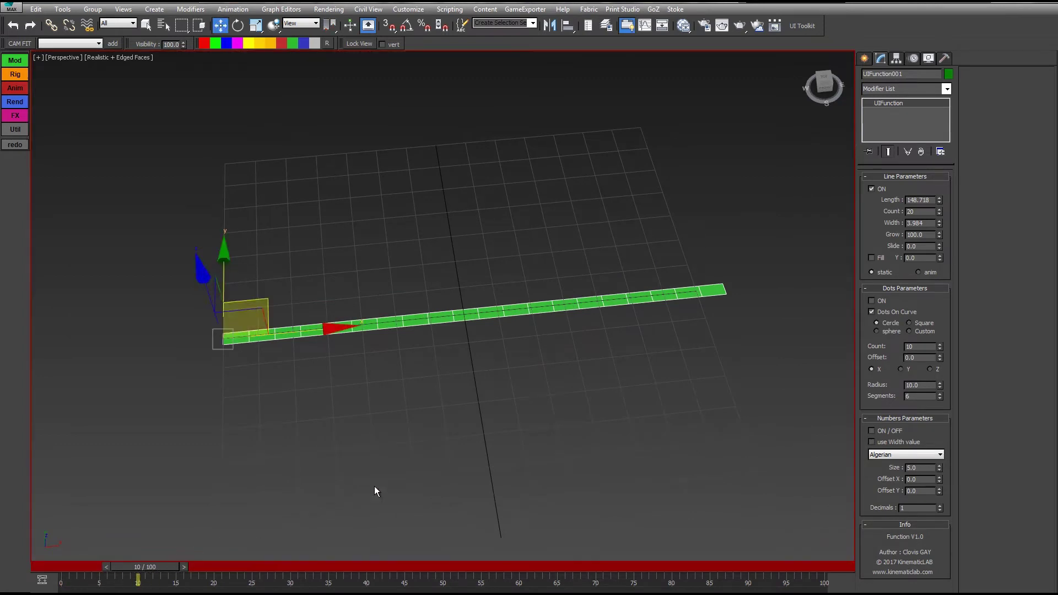
{"action": "left_click_drag", "start_coordinate": [939, 257], "coordinate": [939, 228]}
{"action": "left_click_drag", "start_coordinate": [148, 571], "coordinate": [252, 570]}
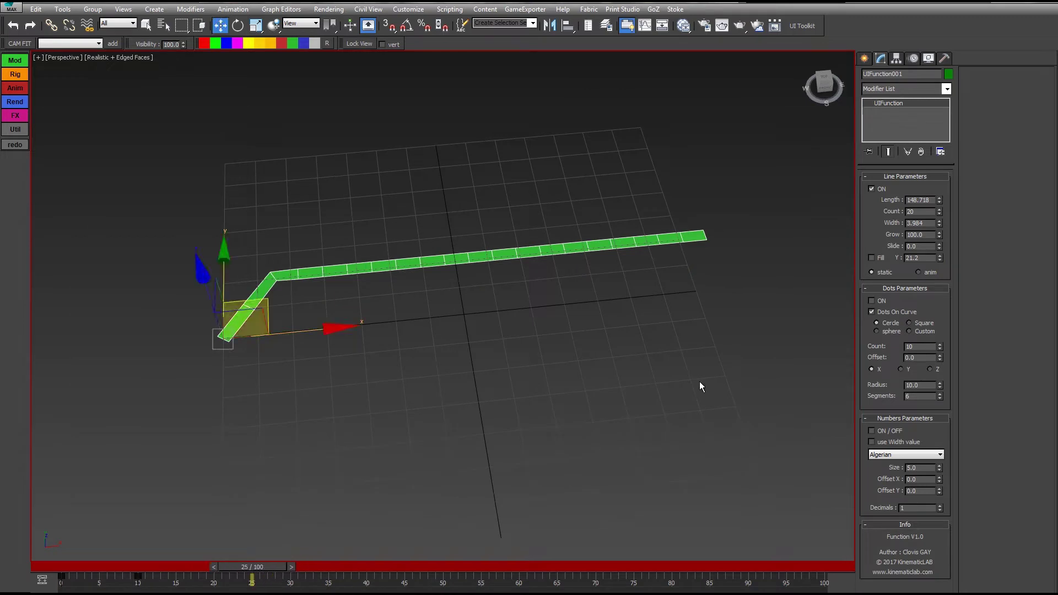
{"action": "left_click_drag", "start_coordinate": [940, 257], "coordinate": [939, 309]}
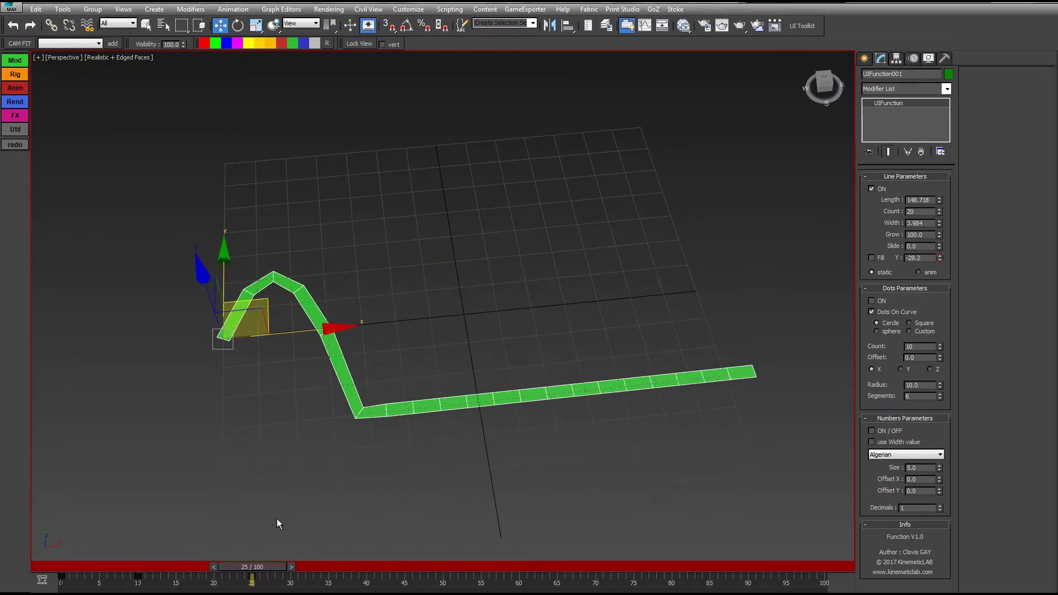
Keyframe the strip's Y value at 16.2 on frame 40 and -14.3 on frame 50
{"action": "left_click_drag", "start_coordinate": [255, 573], "coordinate": [366, 573]}
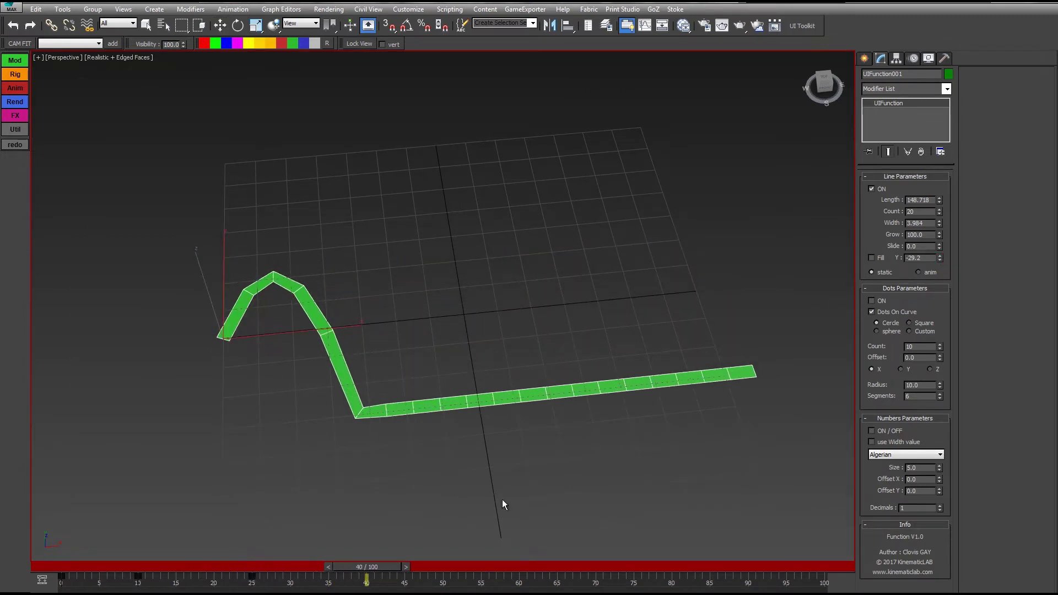
{"action": "left_click_drag", "start_coordinate": [940, 258], "coordinate": [940, 213]}
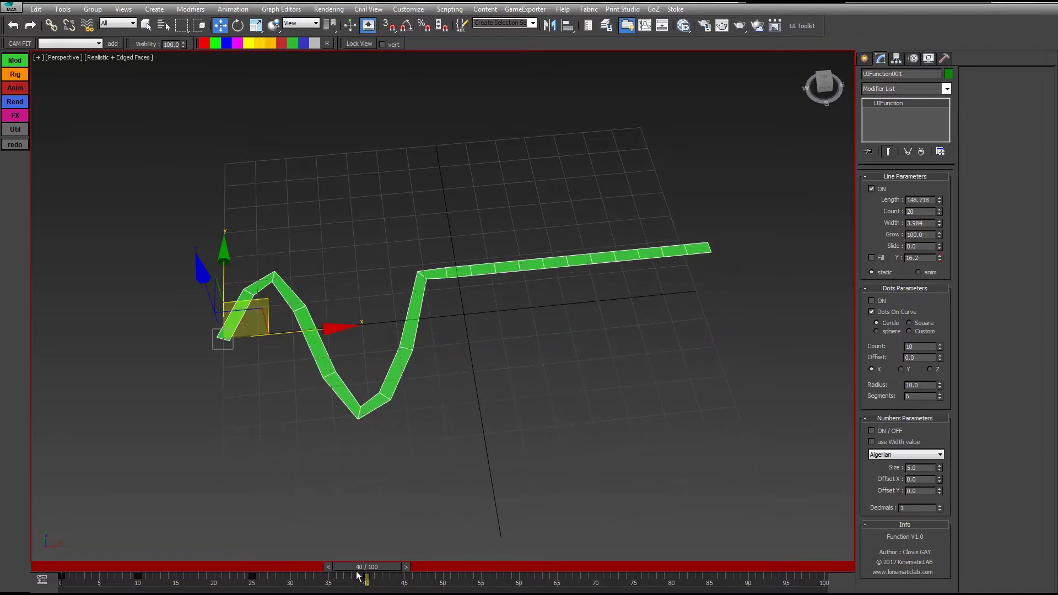
{"action": "left_click_drag", "start_coordinate": [407, 567], "coordinate": [450, 573]}
{"action": "left_click_drag", "start_coordinate": [940, 258], "coordinate": [841, 576]}
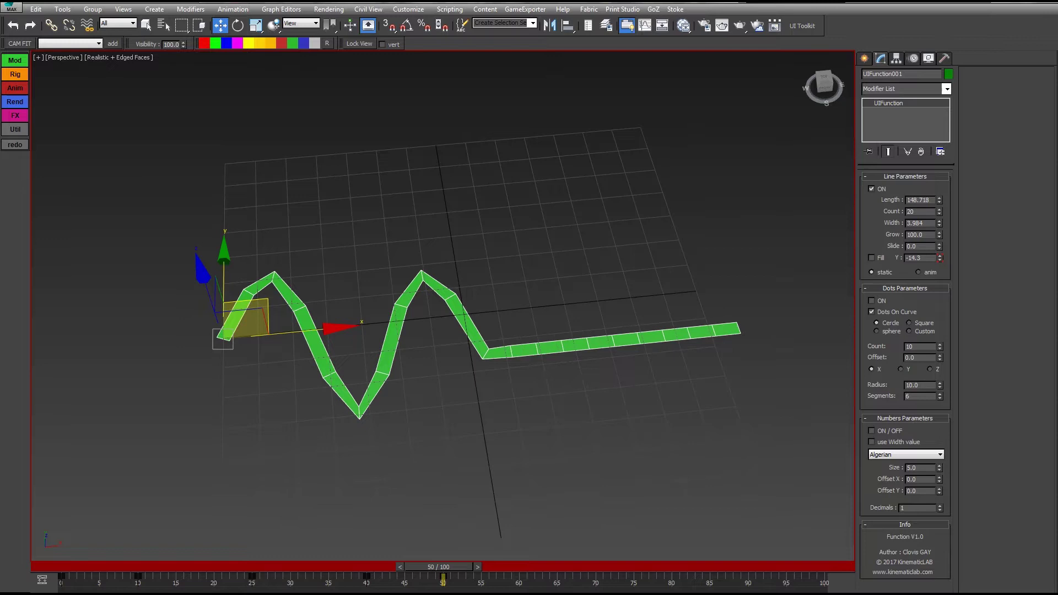
Keyframe the strip's Y value at 14.6 on frame 60 and -41.4 on frame 69
{"action": "left_click_drag", "start_coordinate": [457, 570], "coordinate": [530, 578]}
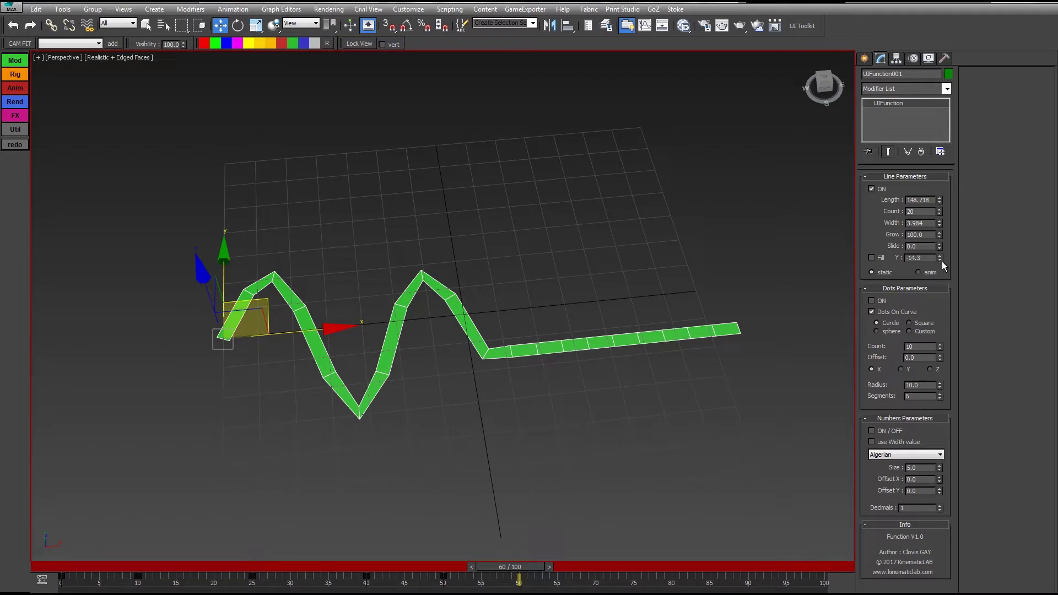
{"action": "left_click_drag", "start_coordinate": [939, 258], "coordinate": [816, 214]}
{"action": "left_click_drag", "start_coordinate": [535, 565], "coordinate": [610, 566]}
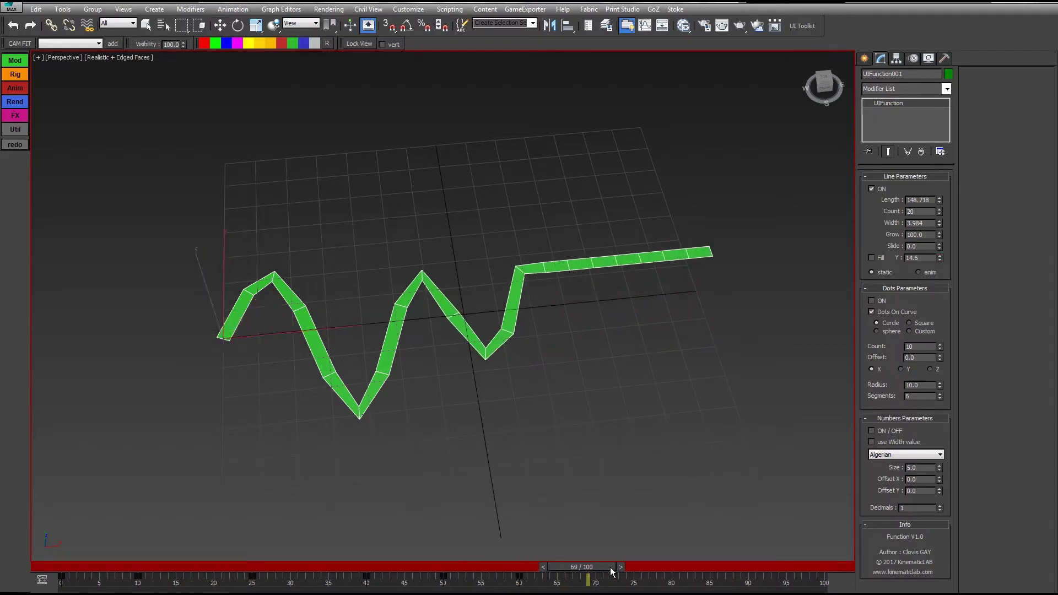
{"action": "left_click_drag", "start_coordinate": [939, 259], "coordinate": [663, 435]}
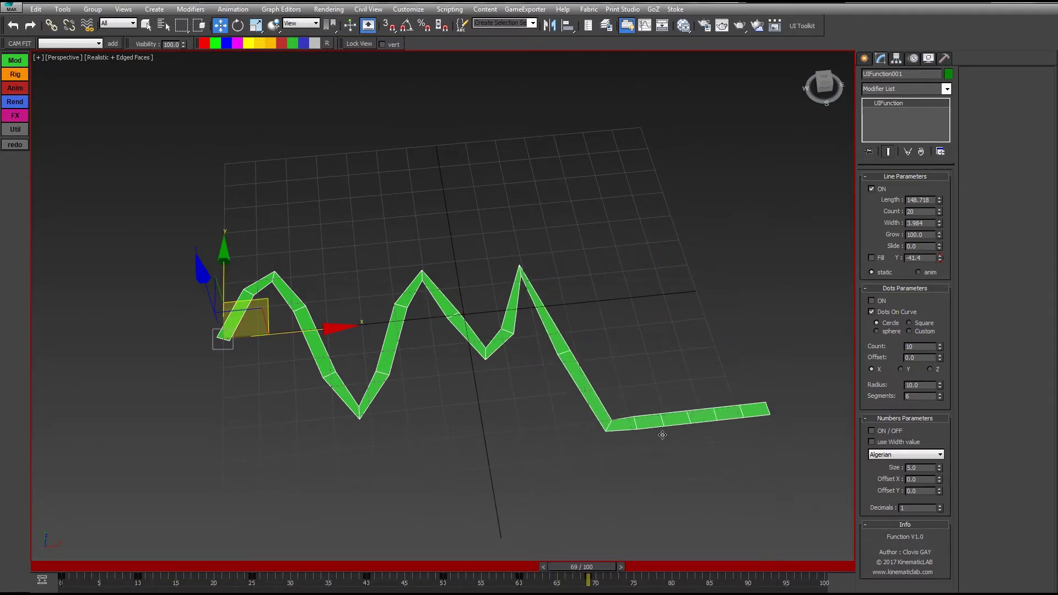
Turn off Auto Key and smooth the strip by raising its line count to 415
{"action": "key", "text": "n"}
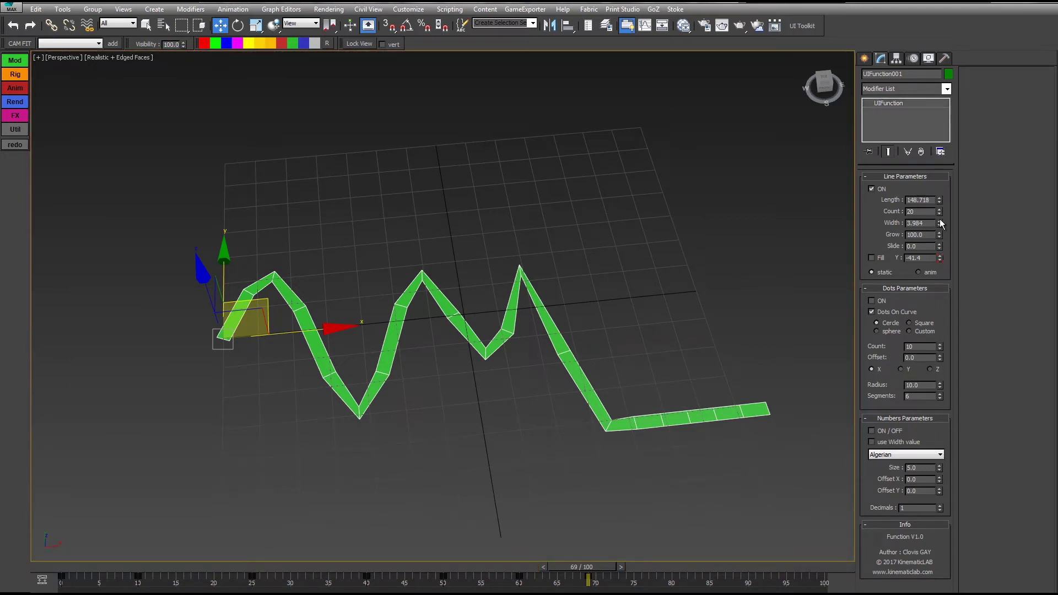
{"action": "left_click_drag", "start_coordinate": [941, 215], "coordinate": [550, 314]}
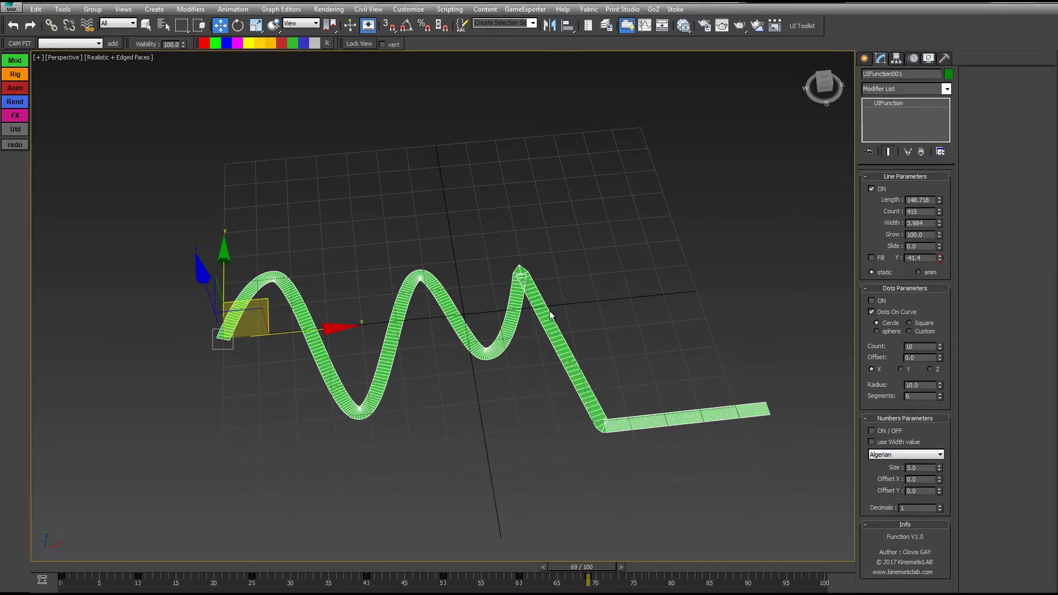
Open the Curve Editor and display the UIFunction object's Y_SPN curve above the strip for comparison
{"action": "left_click", "coordinate": [643, 24]}
{"action": "left_click", "coordinate": [99, 255]}
{"action": "left_click_drag", "start_coordinate": [92, 259], "coordinate": [65, 180]}
{"action": "middle_click_drag", "start_coordinate": [461, 378], "coordinate": [467, 476]}
{"action": "scroll", "coordinate": [467, 476], "scroll_direction": "down", "scroll_amount": 2}
{"action": "middle_click_drag", "start_coordinate": [562, 366], "coordinate": [584, 374]}
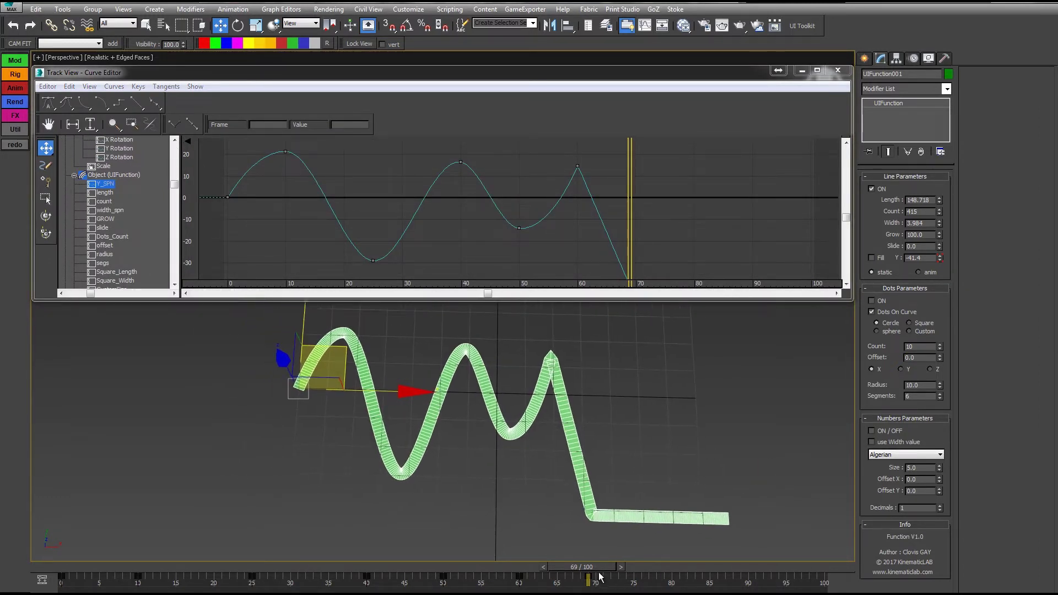
Return the animation time to frame 0
{"action": "left_click_drag", "start_coordinate": [601, 576], "coordinate": [71, 569]}
{"action": "middle_click_drag", "start_coordinate": [404, 451], "coordinate": [425, 449]}
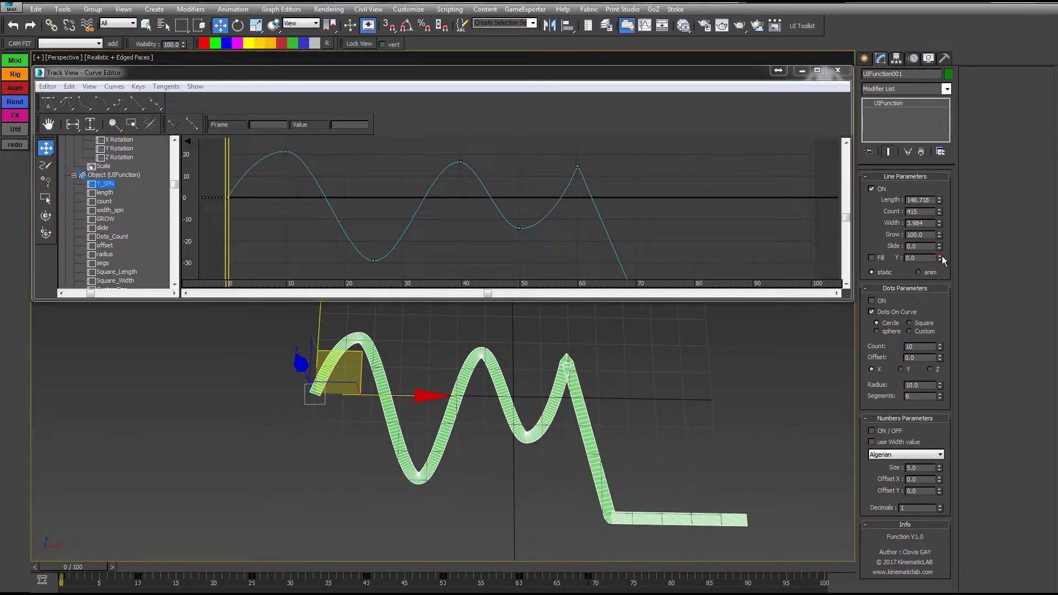
{"action": "left_click_drag", "start_coordinate": [71, 567], "coordinate": [31, 540]}
Try shifting the curve along the strip by raising Slide to about 109
{"action": "left_click_drag", "start_coordinate": [940, 249], "coordinate": [628, 212]}
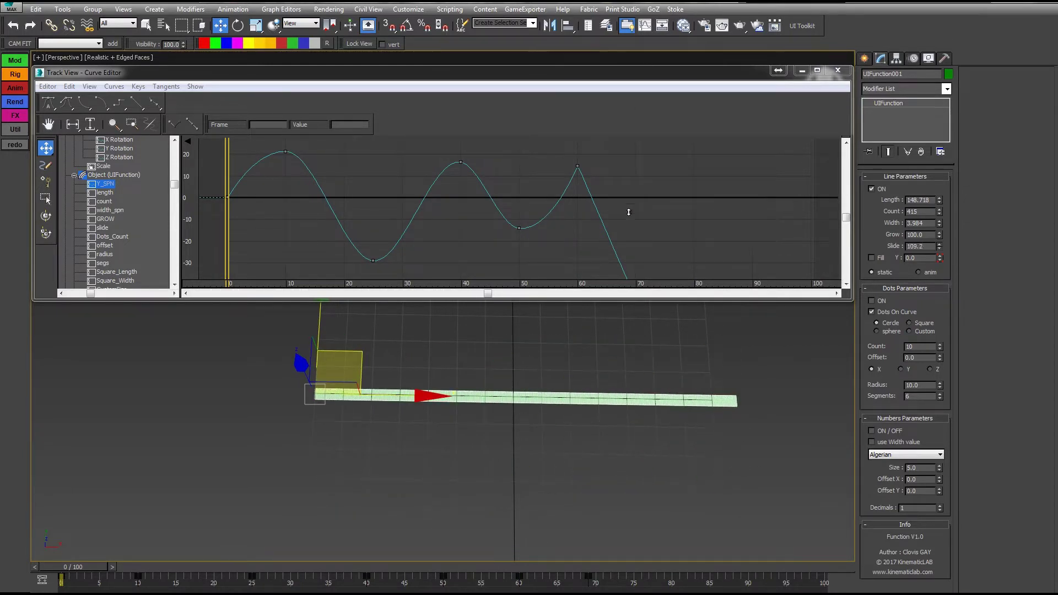
{"action": "left_click_drag", "start_coordinate": [675, 177], "coordinate": [615, 418]}
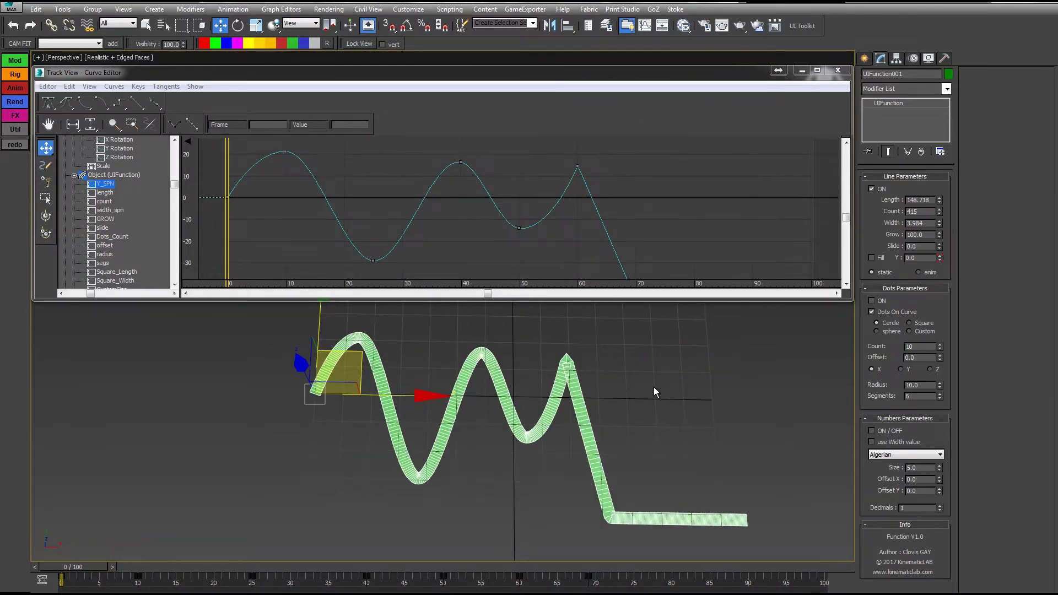
Scrub the animation forward to frame 16 and back to frame 0 to compare the Y curve with the strip
{"action": "middle_click_drag", "start_coordinate": [654, 391], "coordinate": [645, 414]}
{"action": "key", "text": "q"}
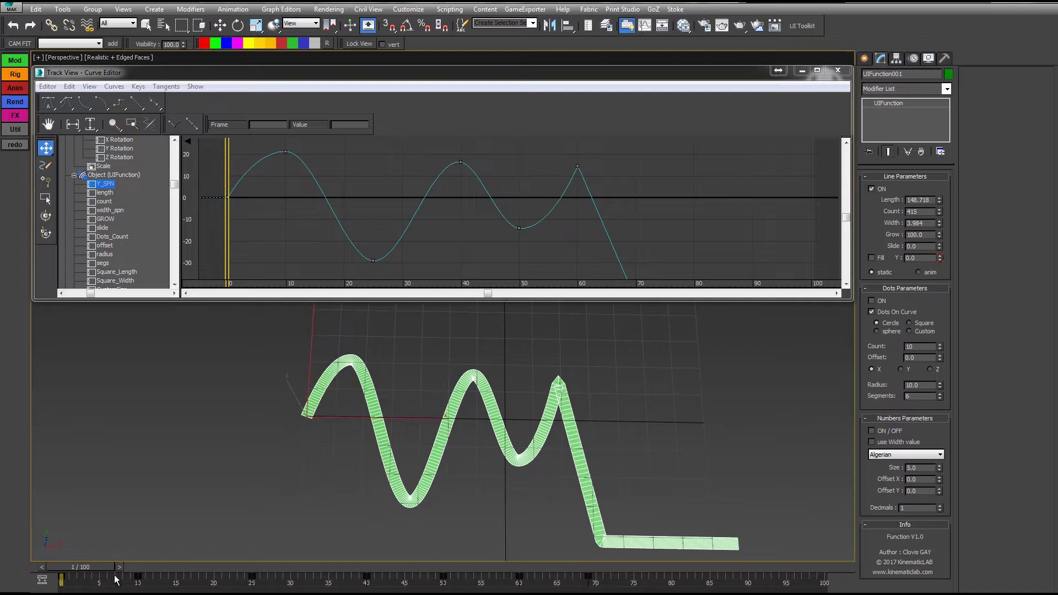
{"action": "left_click_drag", "start_coordinate": [83, 569], "coordinate": [196, 570]}
{"action": "key", "text": "w"}
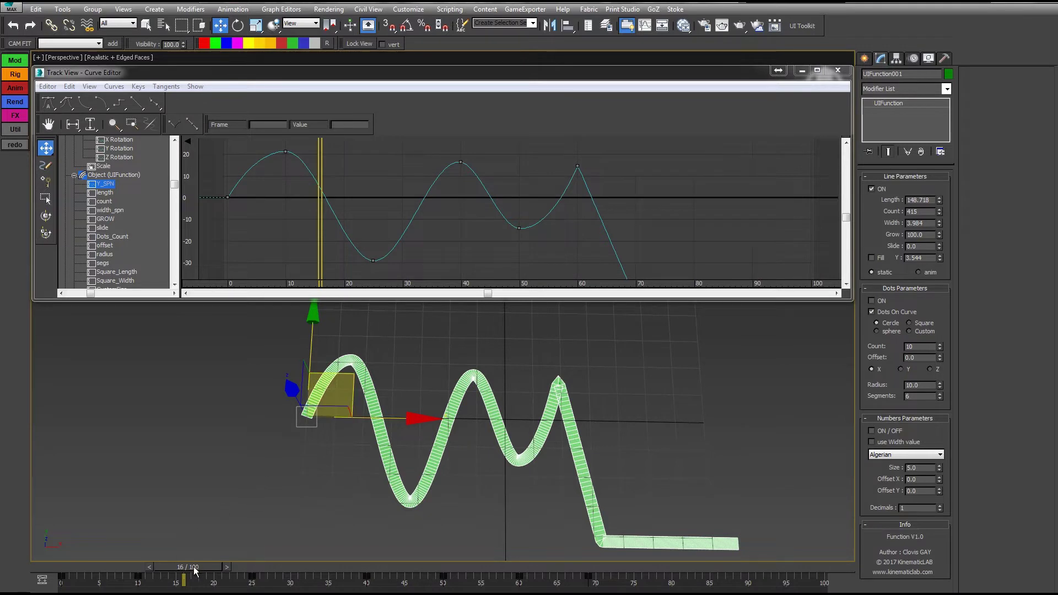
{"action": "left_click_drag", "start_coordinate": [194, 567], "coordinate": [2, 566]}
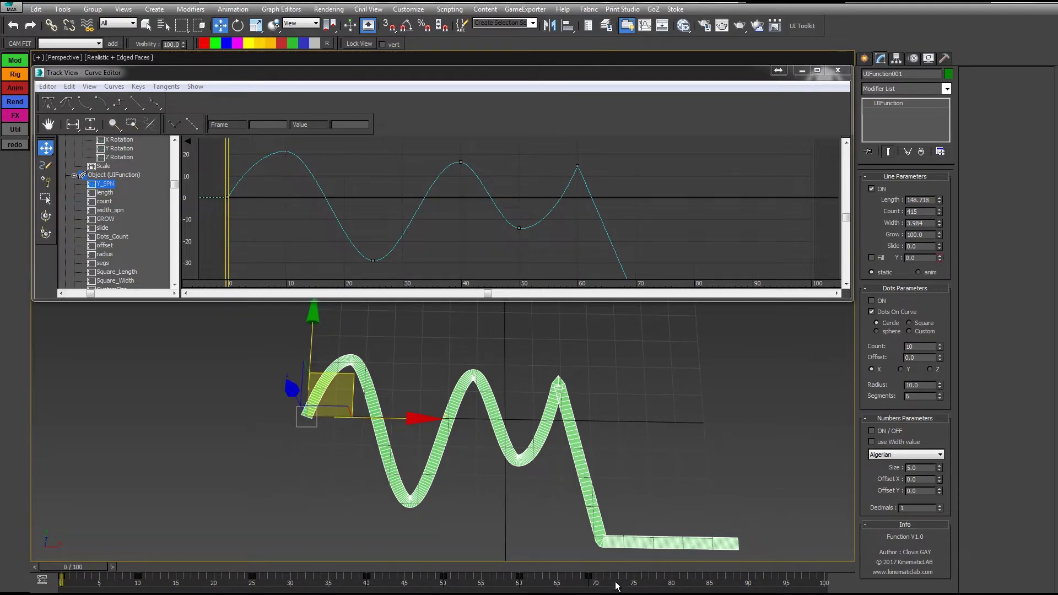
Delete the Y keyframes after frame 0, turn on Auto Key, and record a Y value of 30.3 at frame 10
{"action": "left_click_drag", "start_coordinate": [616, 586], "coordinate": [145, 570]}
{"action": "key", "text": "Delete"}
{"action": "key", "text": "w"}
{"action": "key", "text": "n"}
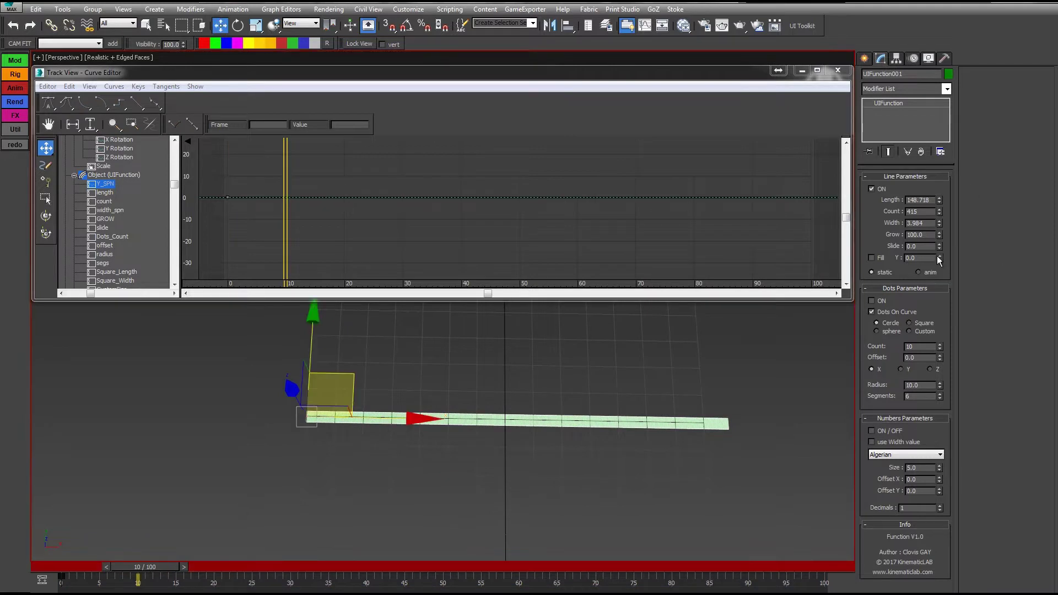
{"action": "left_click_drag", "start_coordinate": [939, 261], "coordinate": [243, 512]}
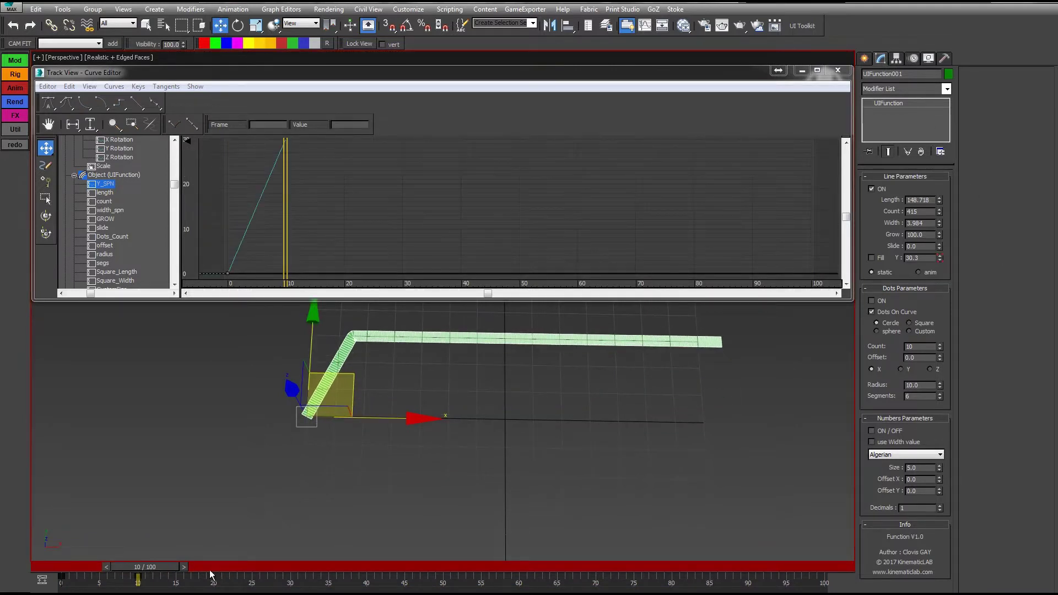
Record Y keyframes of 13.1 at frame 20, 29.0 at frame 30 and 5.1 at frame 41
{"action": "left_click_drag", "start_coordinate": [210, 574], "coordinate": [213, 571]}
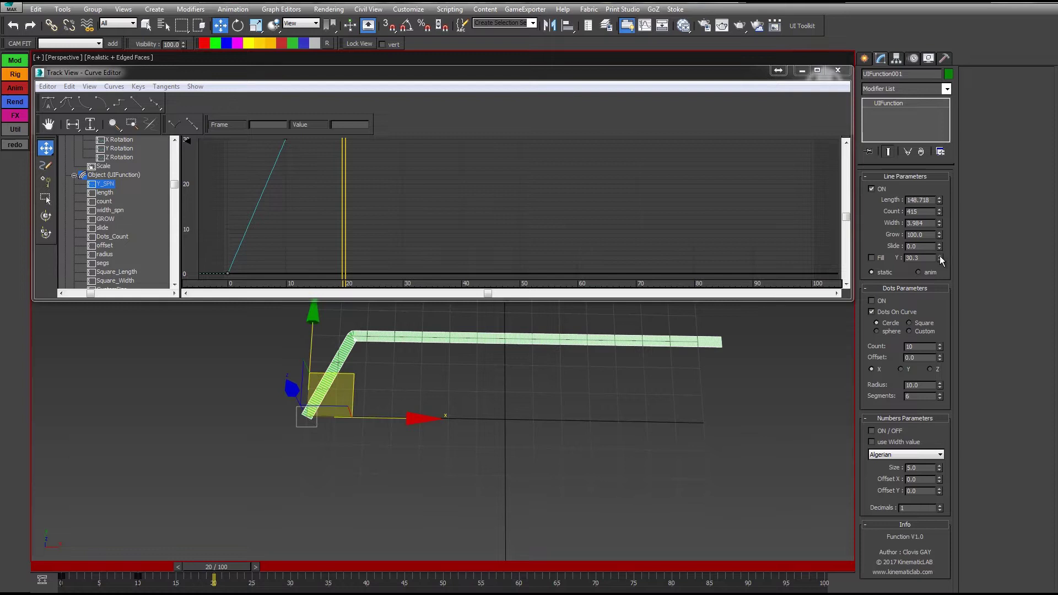
{"action": "left_click_drag", "start_coordinate": [941, 261], "coordinate": [935, 325]}
{"action": "left_click", "coordinate": [299, 573]}
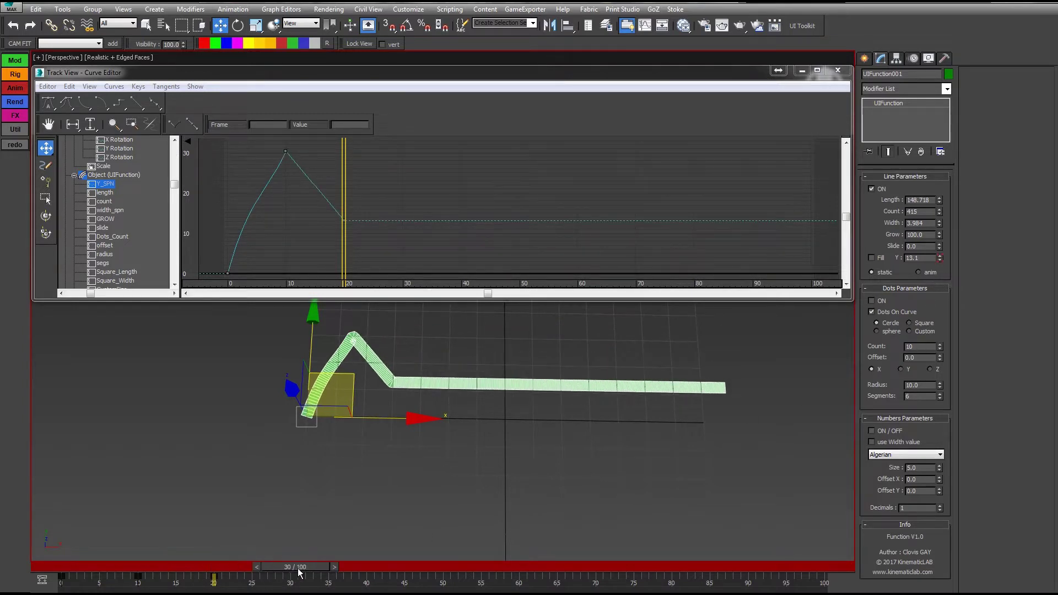
{"action": "left_click_drag", "start_coordinate": [943, 263], "coordinate": [936, 138]}
{"action": "left_click", "coordinate": [376, 571]}
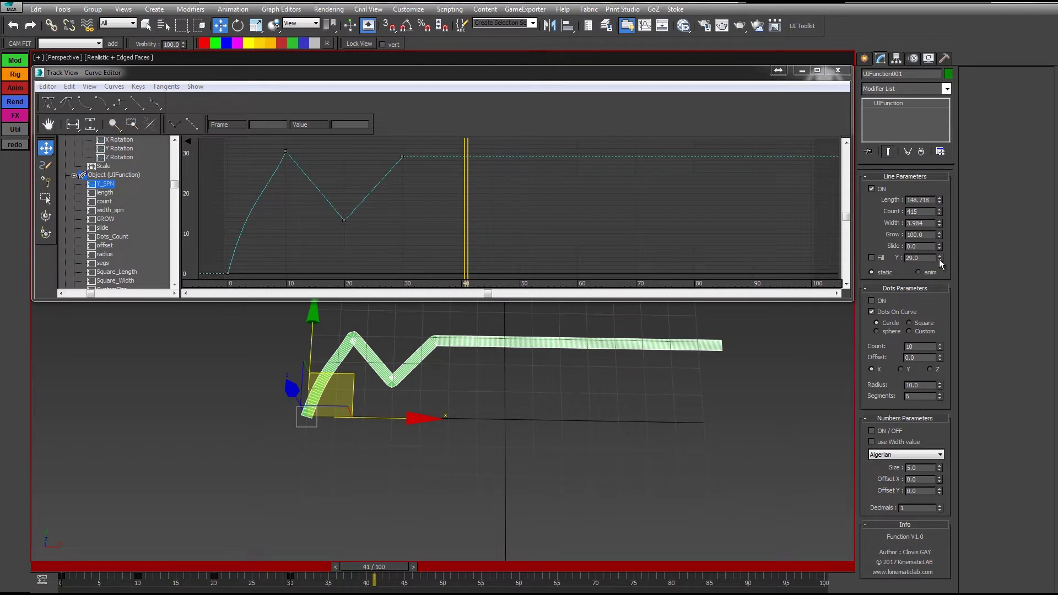
{"action": "left_click_drag", "start_coordinate": [941, 264], "coordinate": [912, 402]}
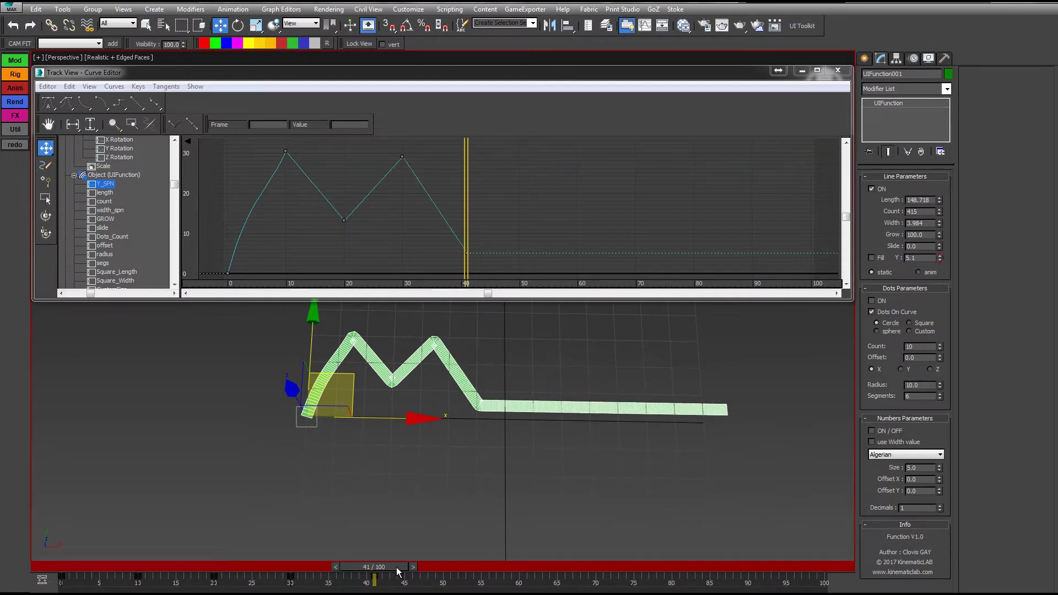
Copy the Y keyframe at frame 41 to frame 50 and move the animation time to frame 61
{"action": "left_click_drag", "start_coordinate": [399, 572], "coordinate": [462, 571]}
{"action": "left_click", "coordinate": [374, 576]}
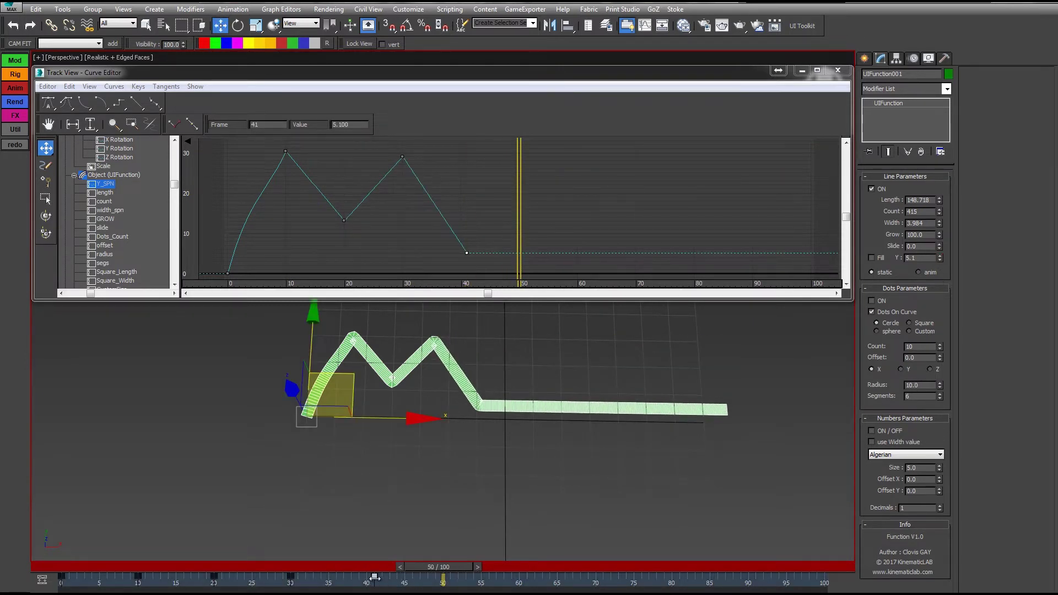
{"action": "left_click_drag", "start_coordinate": [374, 577], "coordinate": [539, 572], "text": "shift"}
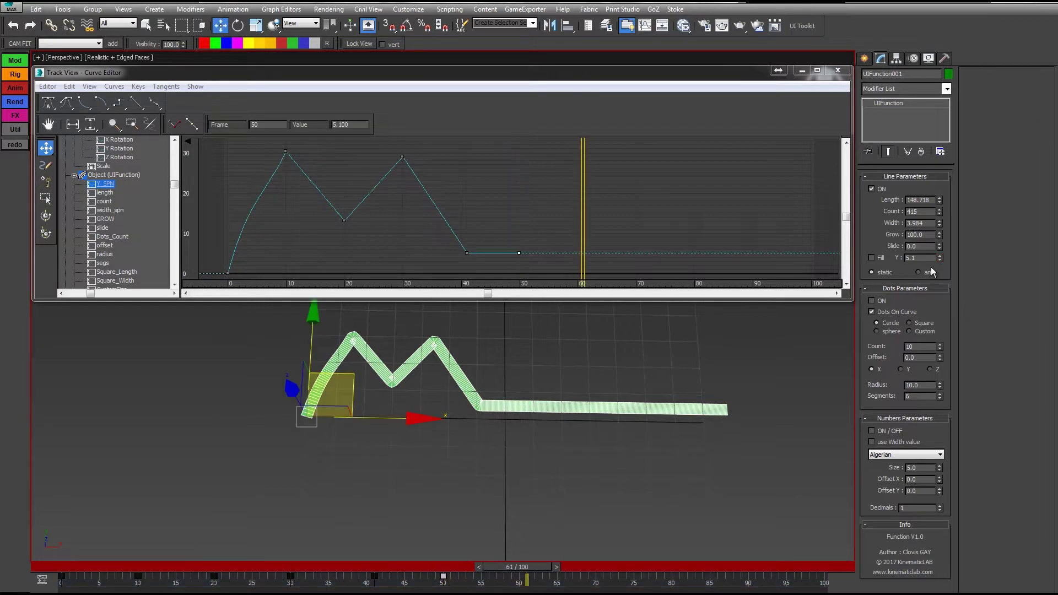
Record Y keyframes of 48.2 at frame 61 and 16.8 at frame 72, and turn off Auto Key
{"action": "left_click_drag", "start_coordinate": [941, 262], "coordinate": [706, 358]}
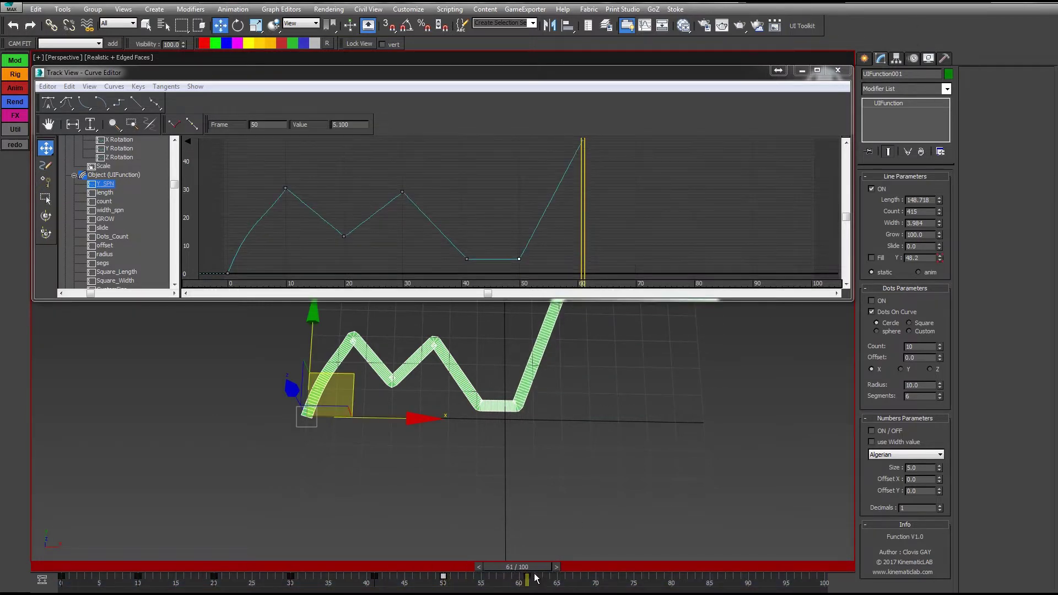
{"action": "left_click_drag", "start_coordinate": [536, 577], "coordinate": [620, 577]}
{"action": "left_click_drag", "start_coordinate": [940, 262], "coordinate": [913, 438]}
{"action": "key", "text": "n"}
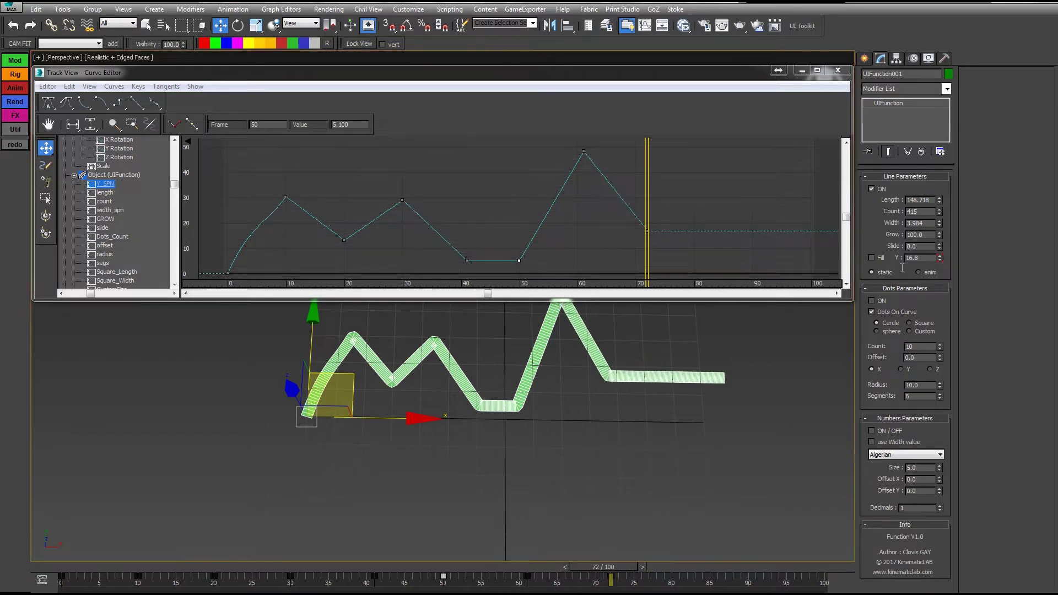
Set the line Width to 1.884, lower the frame 10 key to about 26, and move the frame 20 key to frame 19 at 10.273
{"action": "mouse_move", "coordinate": [942, 223]}
{"action": "left_mouse_down"}
{"action": "mouse_move", "coordinate": [939, 240]}
{"action": "mouse_move", "coordinate": [935, 230]}
{"action": "left_mouse_up"}
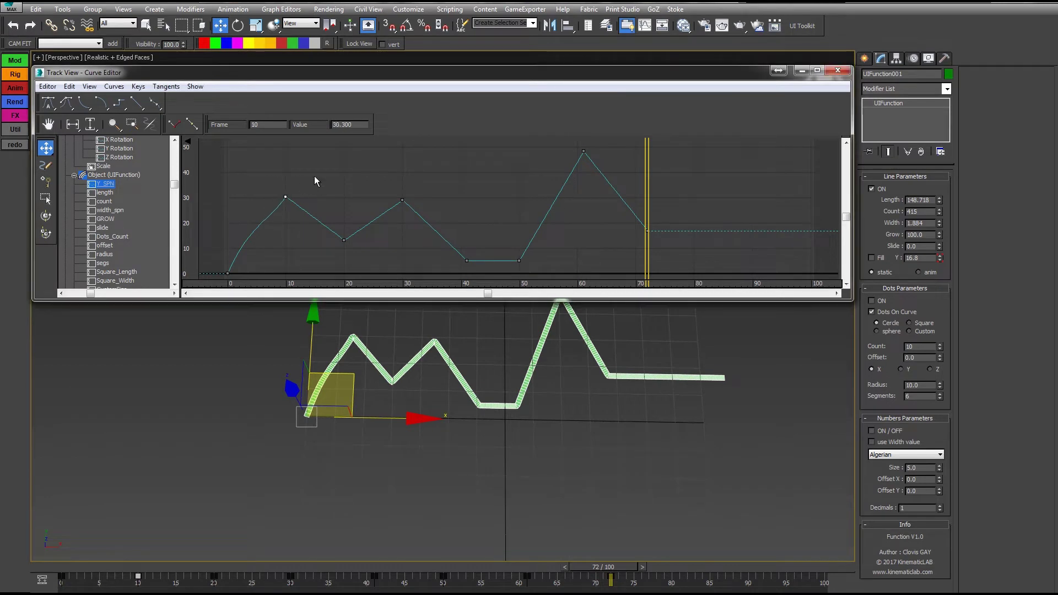
{"action": "left_click_drag", "start_coordinate": [284, 197], "coordinate": [297, 175]}
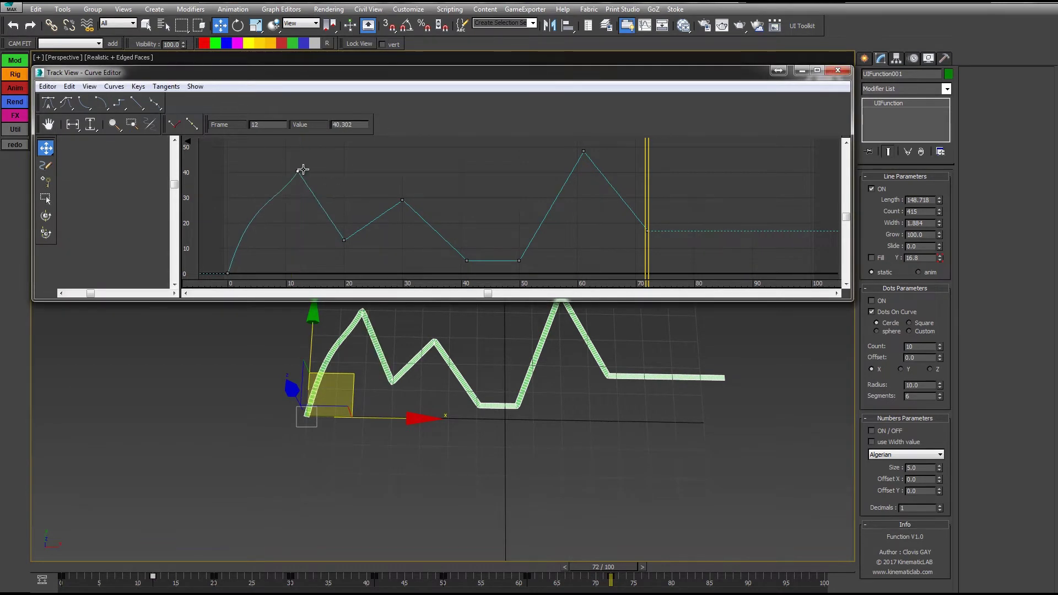
{"action": "left_click_drag", "start_coordinate": [298, 174], "coordinate": [286, 207]}
{"action": "mouse_move", "coordinate": [345, 242]}
{"action": "left_mouse_down"}
{"action": "mouse_move", "coordinate": [392, 258]}
{"action": "mouse_move", "coordinate": [325, 248]}
{"action": "mouse_move", "coordinate": [336, 247]}
{"action": "left_mouse_up"}
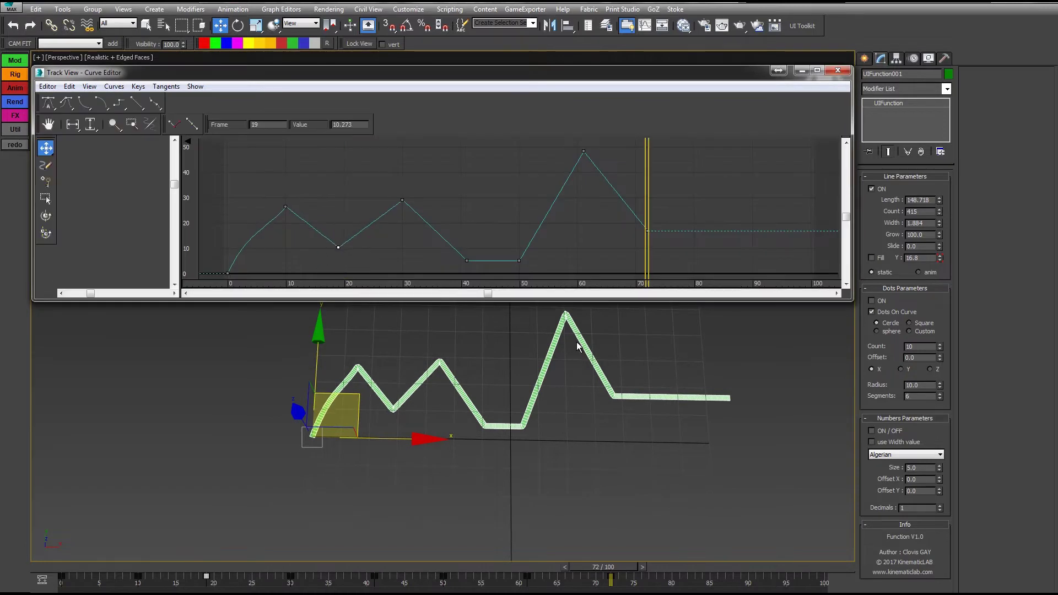
Turn on Fill for the area under the curve and hide the edged faces in the viewport
{"action": "left_click", "coordinate": [872, 258]}
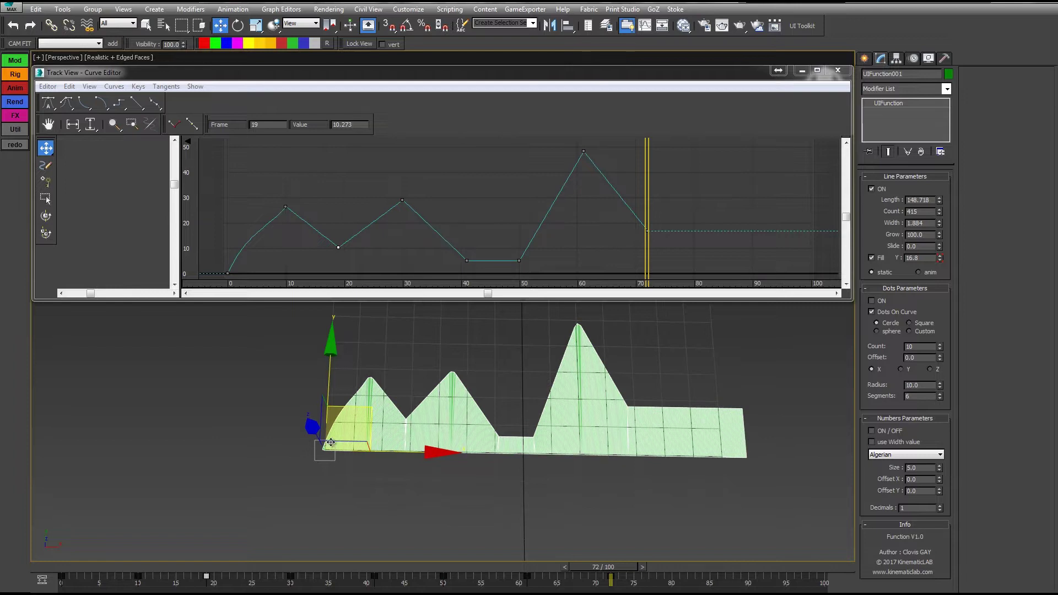
{"action": "middle_click_drag", "start_coordinate": [645, 388], "coordinate": [624, 383]}
{"action": "key", "text": "F4"}
{"action": "middle_click_drag", "start_coordinate": [724, 414], "coordinate": [762, 410]}
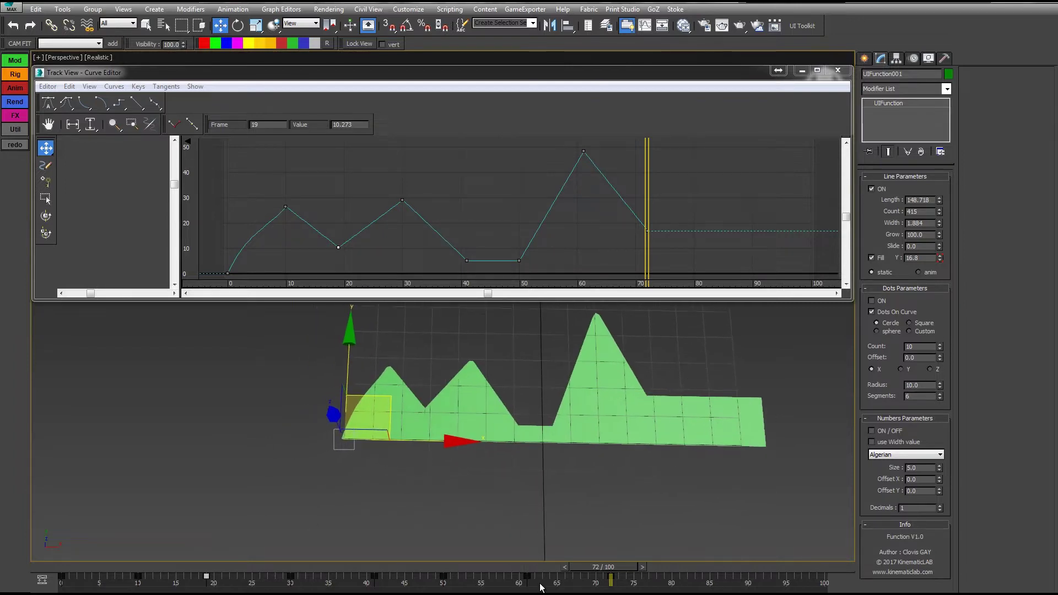
Move to frame 42 and switch Fill off and on again to compare the thin line with the filled shape
{"action": "left_click_drag", "start_coordinate": [584, 571], "coordinate": [381, 567]}
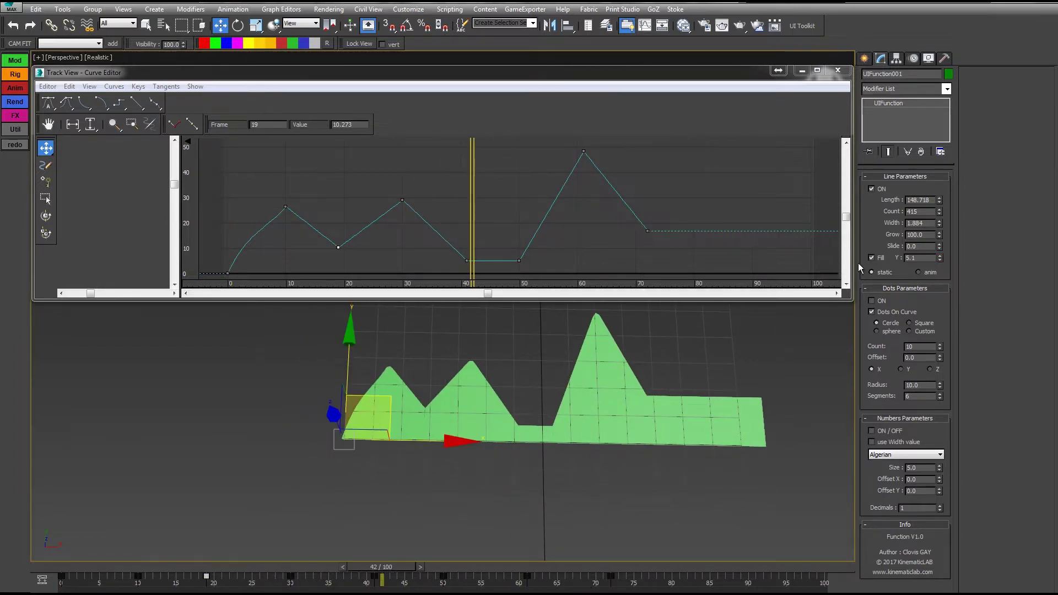
{"action": "left_click", "coordinate": [872, 257]}
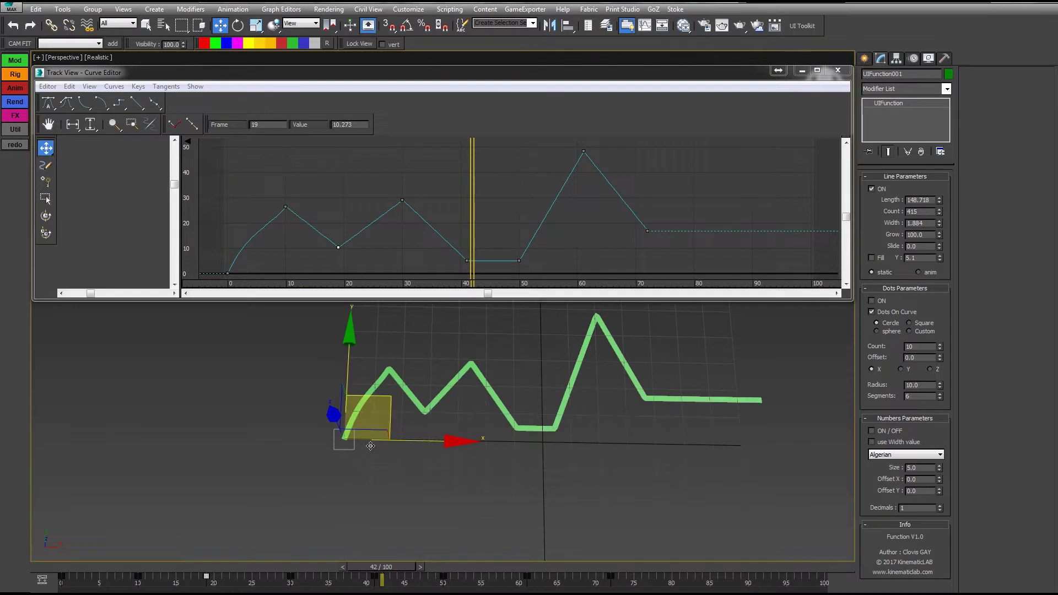
{"action": "left_click", "coordinate": [871, 258]}
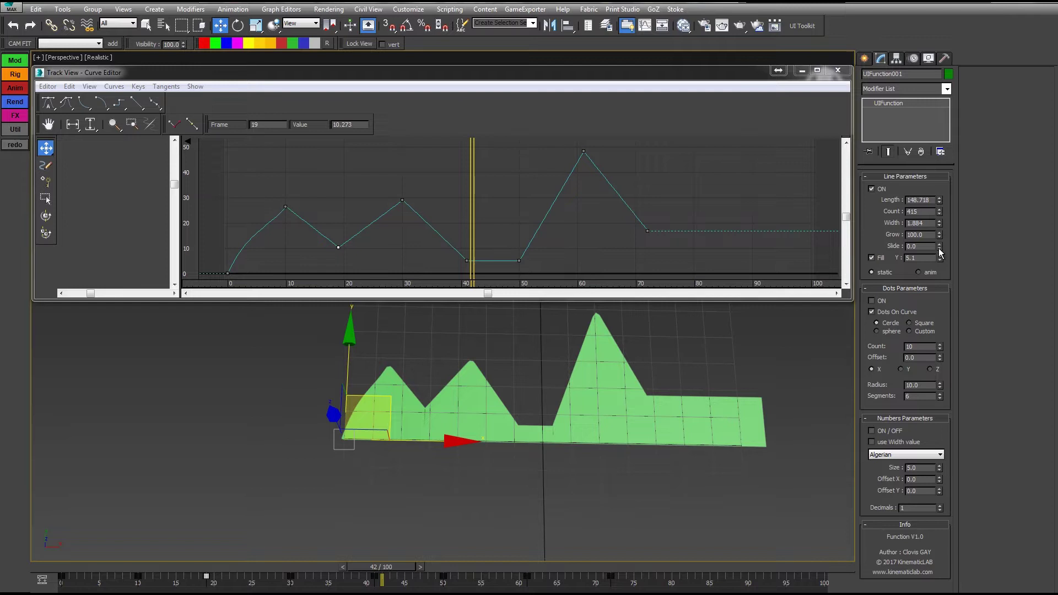
Try shifting the filled curve along its length with Slide, at frame 42 and again at frame 0
{"action": "left_click_drag", "start_coordinate": [939, 248], "coordinate": [765, 532]}
{"action": "right_click", "coordinate": [765, 532]}
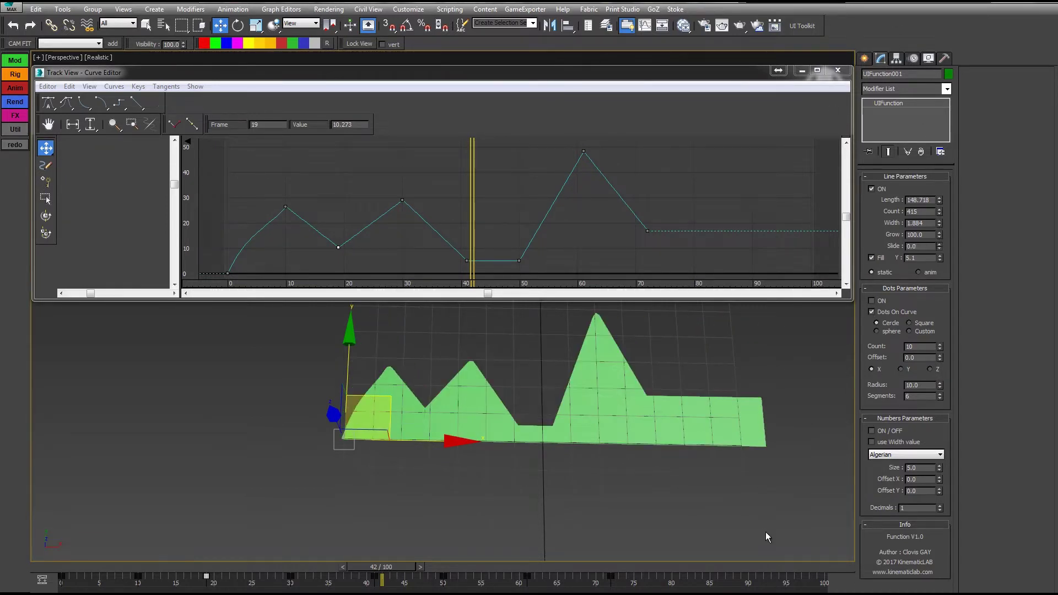
{"action": "left_click", "coordinate": [62, 572]}
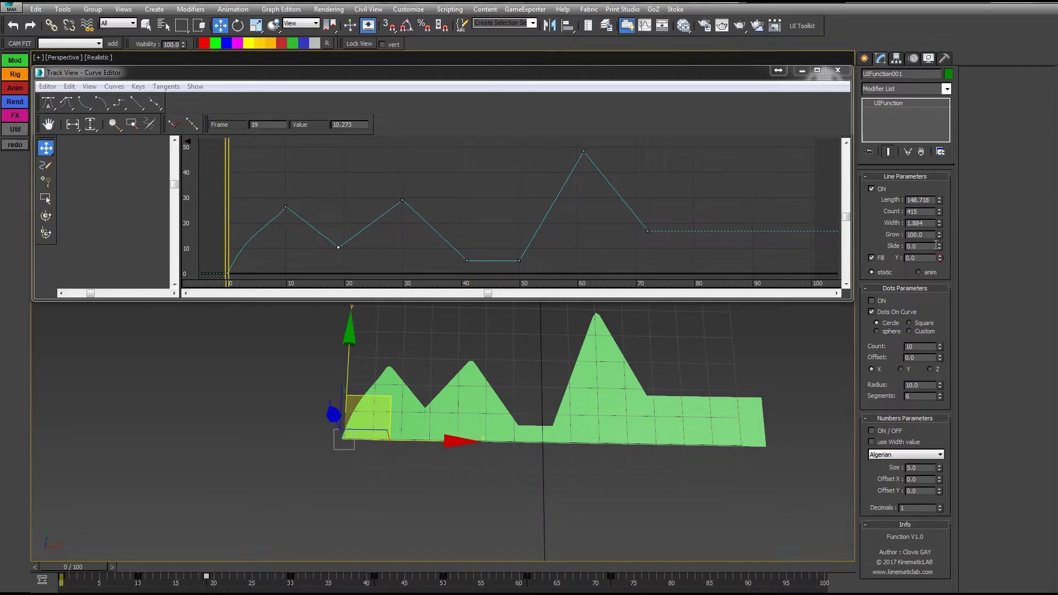
{"action": "left_click_drag", "start_coordinate": [939, 241], "coordinate": [936, 171]}
{"action": "right_click", "coordinate": [935, 170]}
Set the line to anim mode, play the animation to preview the travelling curve, and return to frame 0
{"action": "left_click_drag", "start_coordinate": [72, 569], "coordinate": [49, 562]}
{"action": "key", "text": "/"}
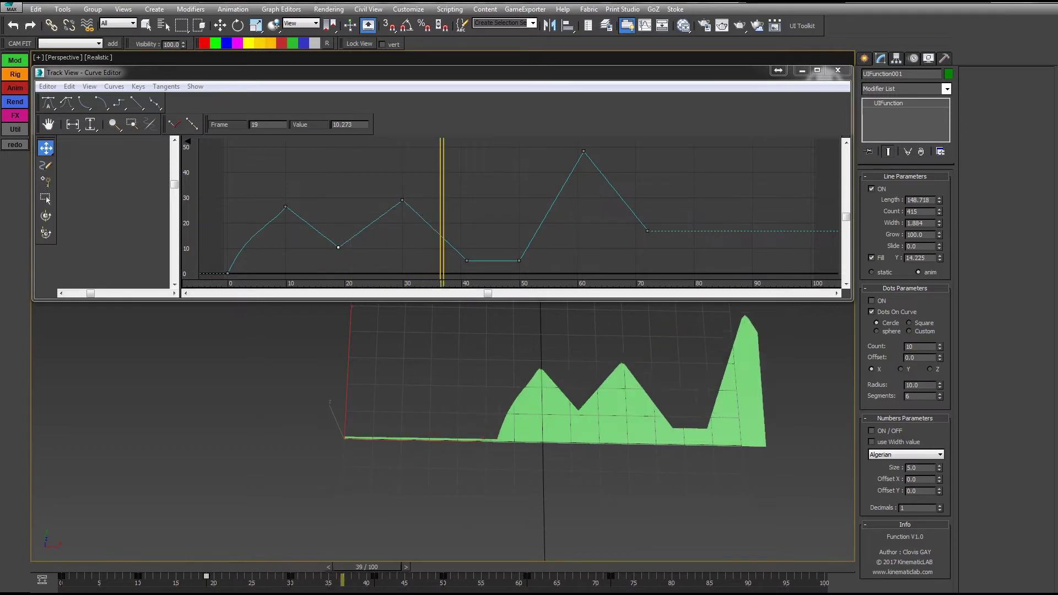
{"action": "key", "text": "/"}
{"action": "left_click_drag", "start_coordinate": [611, 567], "coordinate": [2, 488]}
Select all keys of the Y_SPN curve and set its out-of-range type to Cycle before and after the keyed range
{"action": "middle_click_drag", "start_coordinate": [450, 173], "coordinate": [513, 200]}
{"action": "scroll", "coordinate": [462, 173], "scroll_direction": "down", "scroll_amount": 2}
{"action": "left_click", "coordinate": [107, 185]}
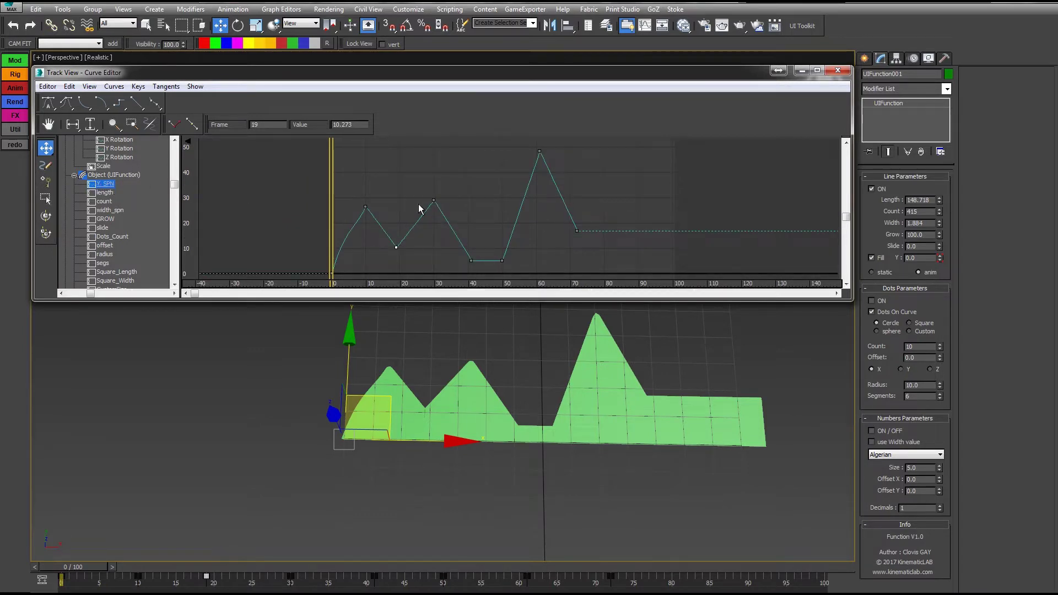
{"action": "middle_click_drag", "start_coordinate": [528, 173], "coordinate": [508, 171]}
{"action": "scroll", "coordinate": [509, 171], "scroll_direction": "down", "scroll_amount": 1}
{"action": "left_click_drag", "start_coordinate": [558, 142], "coordinate": [279, 287]}
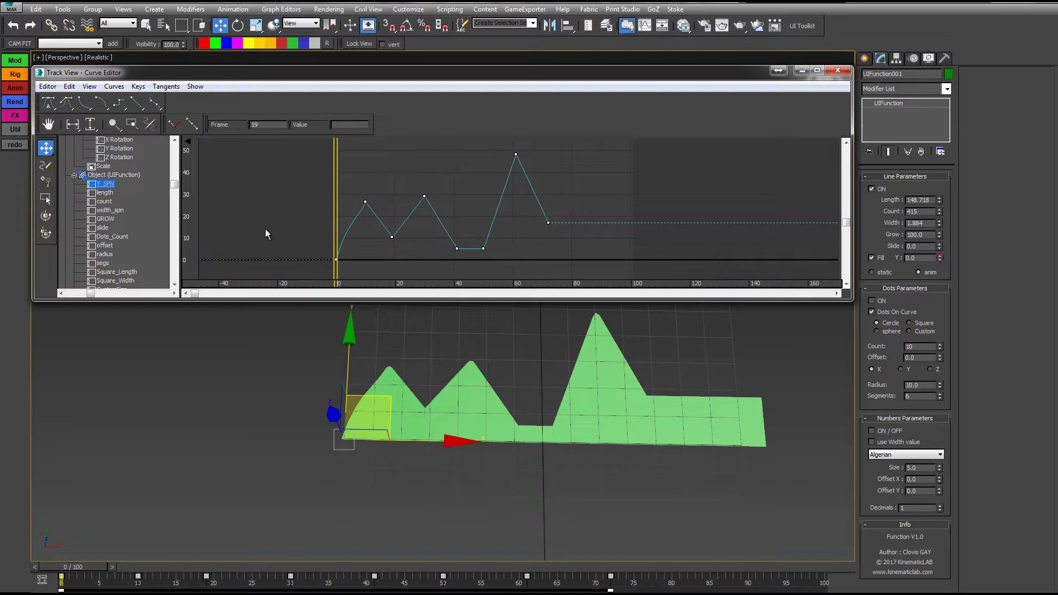
{"action": "left_click", "coordinate": [69, 86]}
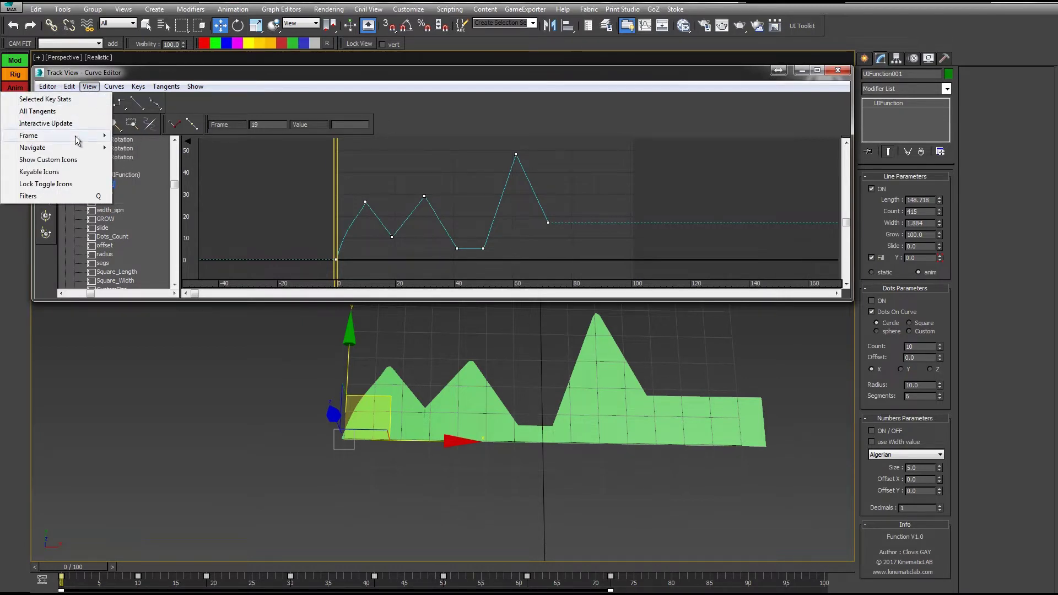
{"action": "mouse_move", "coordinate": [55, 146]}
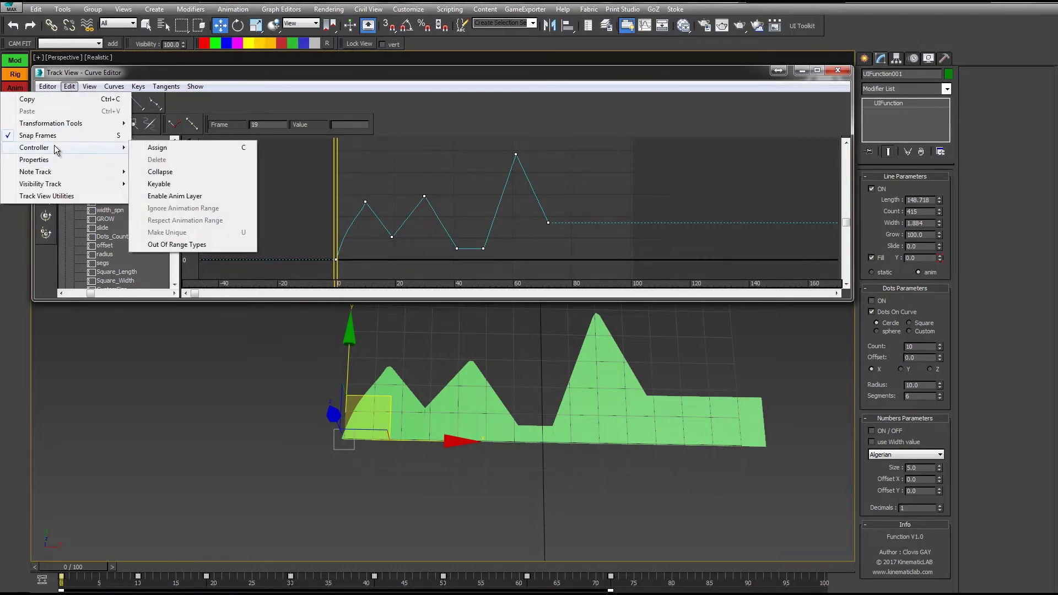
{"action": "left_click", "coordinate": [182, 245]}
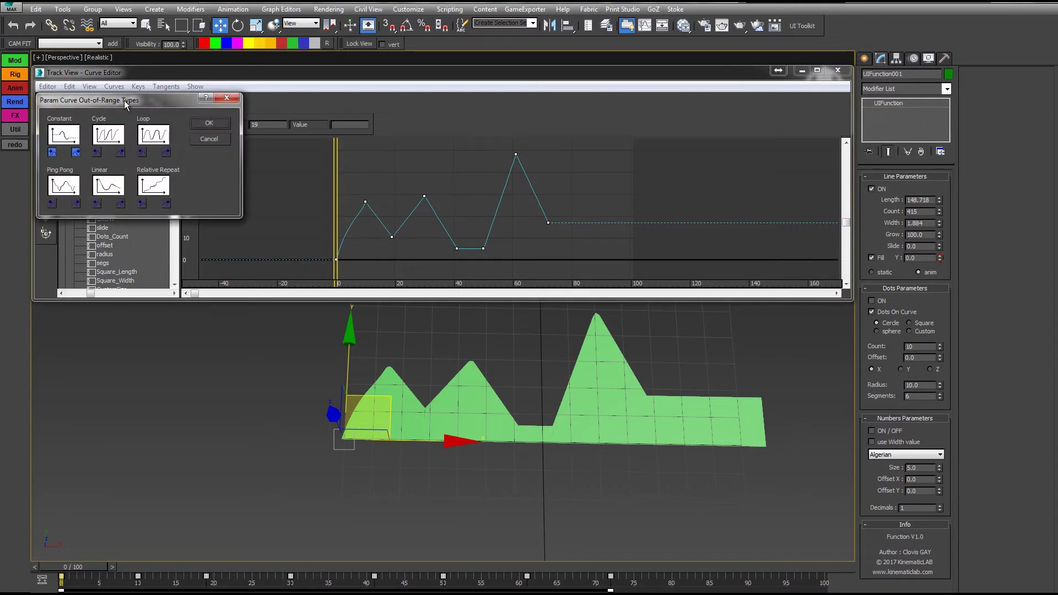
{"action": "left_click_drag", "start_coordinate": [126, 104], "coordinate": [233, 103]}
{"action": "left_click", "coordinate": [216, 137]}
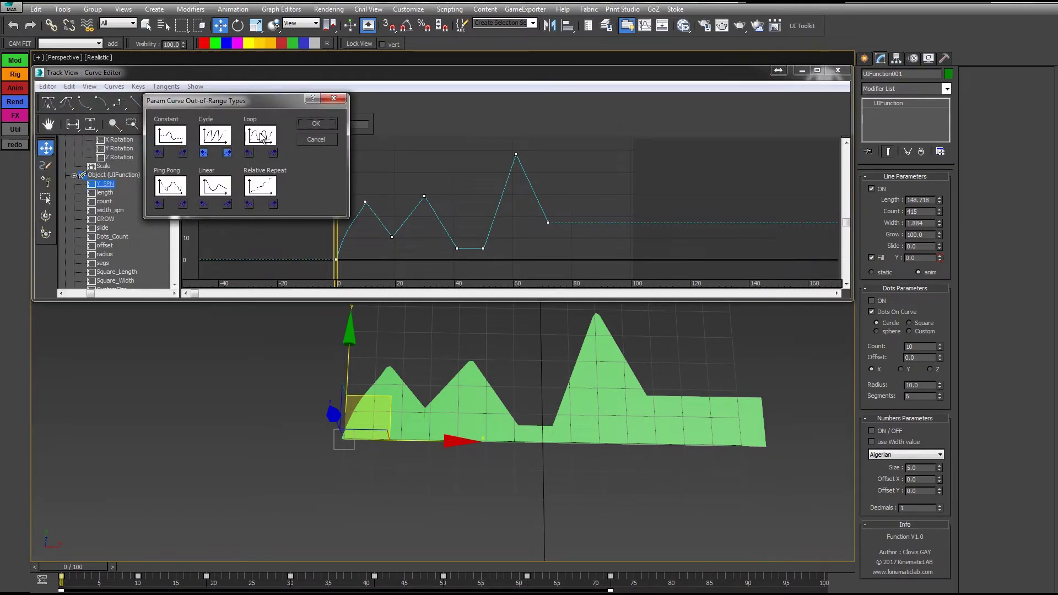
{"action": "left_click", "coordinate": [316, 125]}
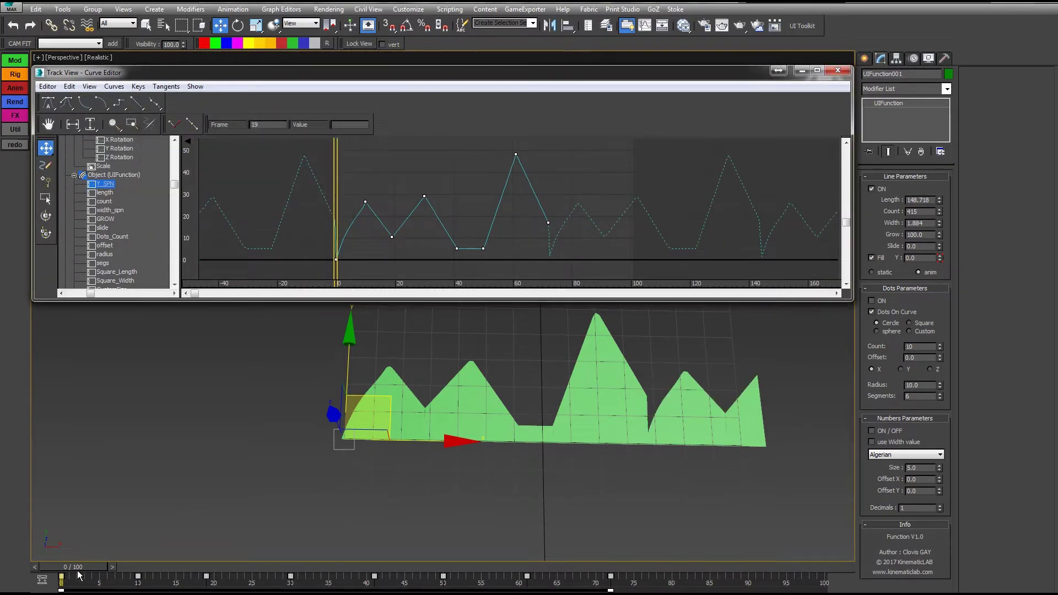
Preview the cycling curve by scrubbing to frame 100 and playing it, and try shifting it with Slide at frame 60
{"action": "left_click_drag", "start_coordinate": [78, 575], "coordinate": [823, 583]}
{"action": "key", "text": "w"}
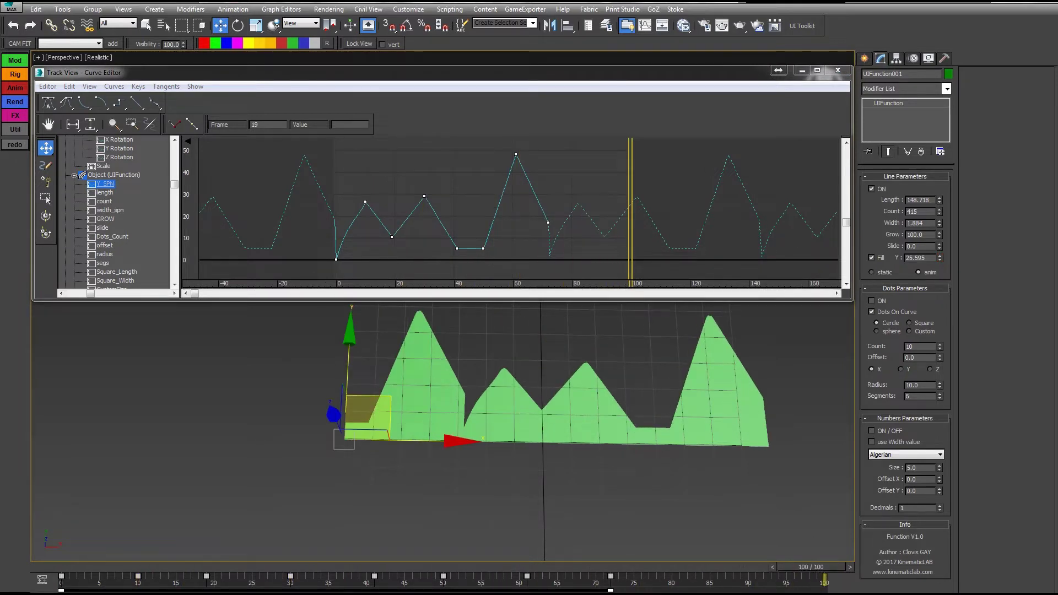
{"action": "key", "text": "/"}
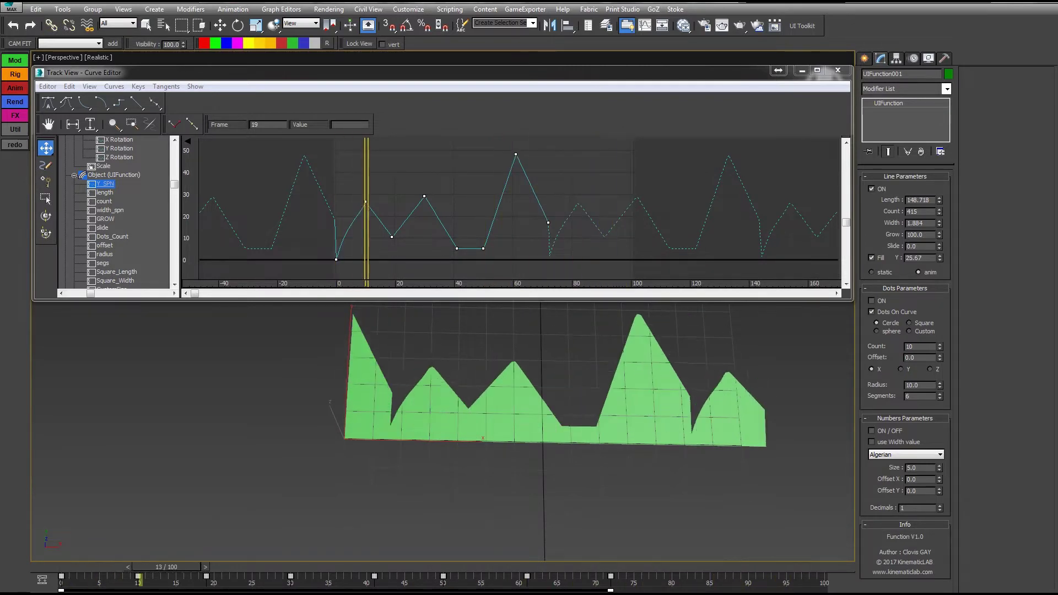
{"action": "key", "text": "/"}
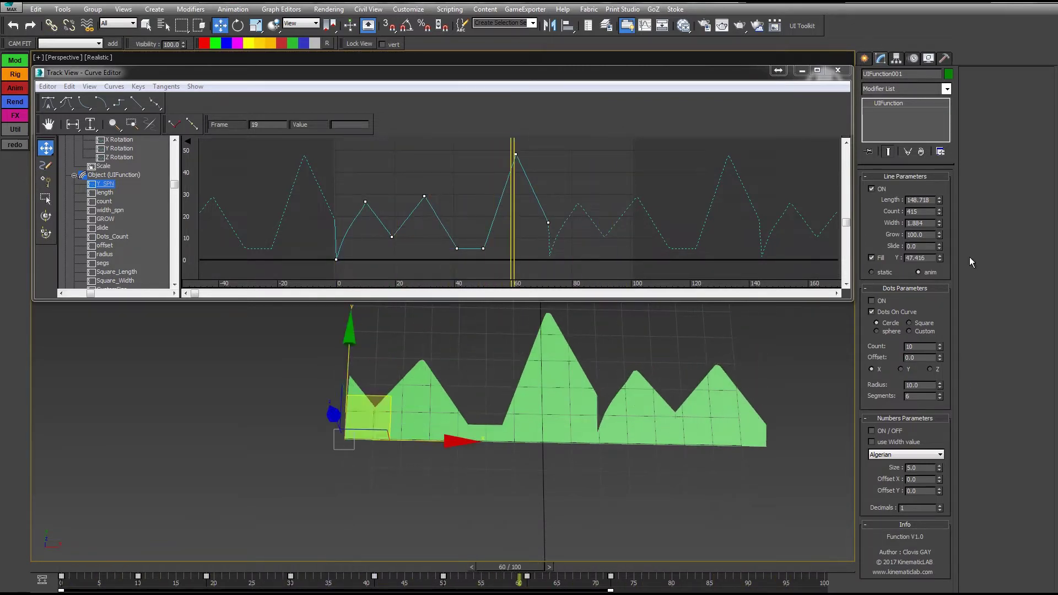
{"action": "left_click_drag", "start_coordinate": [939, 247], "coordinate": [900, 58]}
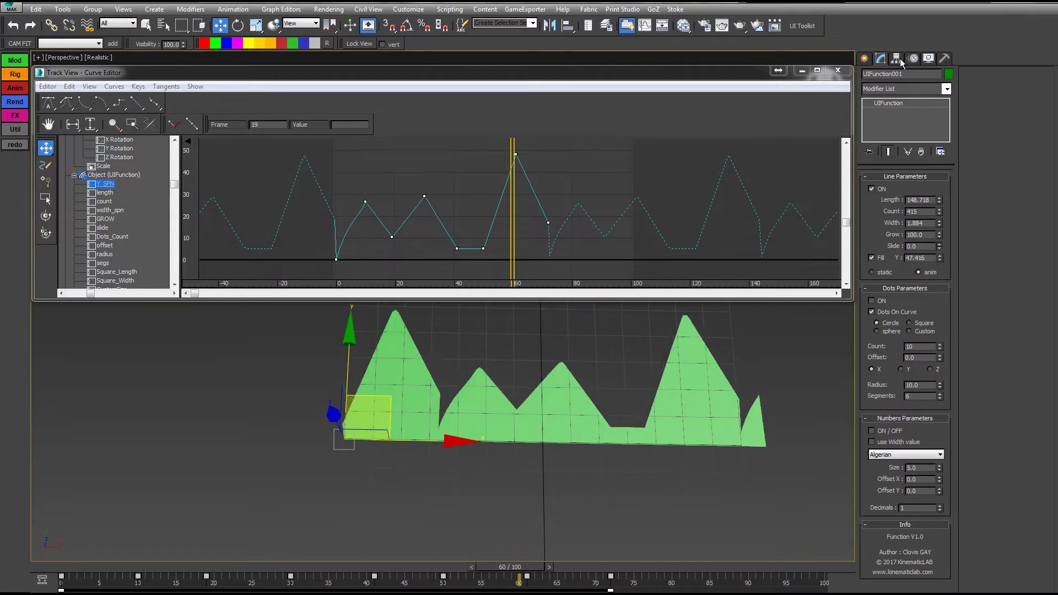
{"action": "right_click", "coordinate": [900, 57]}
Move the last Y_SPN key to frame 73 and round the frame 61 peak with auto tangents and a raised right handle
{"action": "mouse_move", "coordinate": [548, 222]}
{"action": "left_mouse_down"}
{"action": "mouse_move", "coordinate": [595, 223]}
{"action": "mouse_move", "coordinate": [551, 219]}
{"action": "left_mouse_up"}
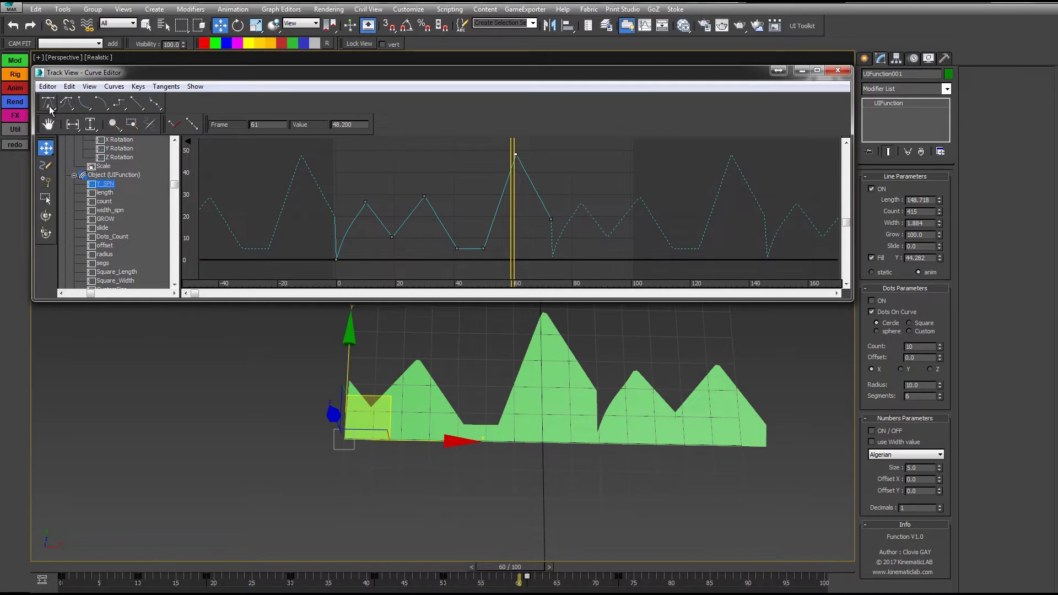
{"action": "left_click", "coordinate": [49, 107]}
{"action": "left_click_drag", "start_coordinate": [528, 177], "coordinate": [545, 145]}
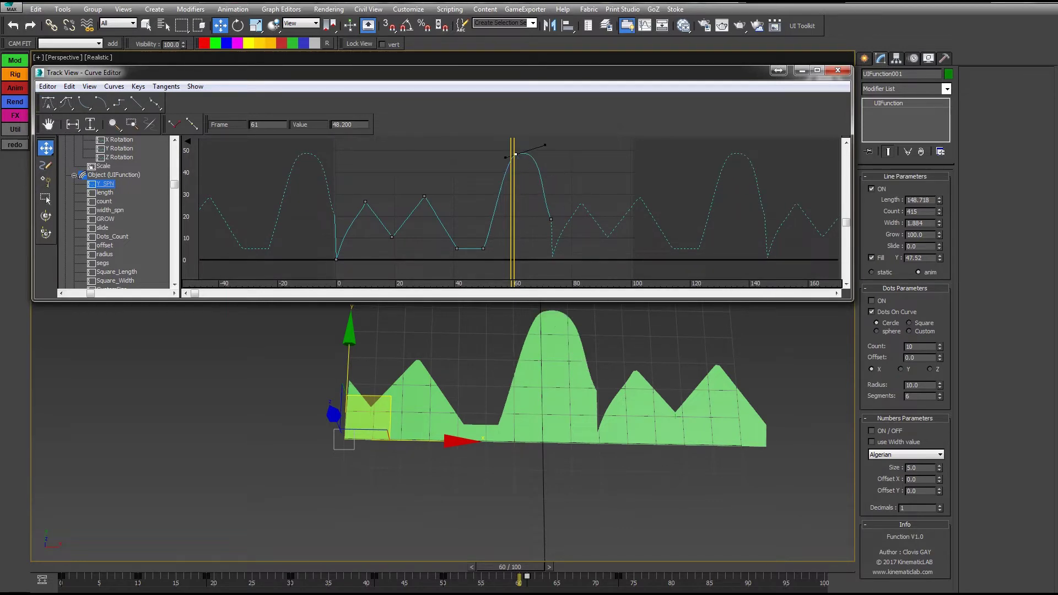
Scrub to frame 56 and turn off Fill to show the reshaped curve as a thin line
{"action": "left_click_drag", "start_coordinate": [517, 580], "coordinate": [487, 550]}
{"action": "key", "text": "w"}
{"action": "left_click", "coordinate": [872, 258]}
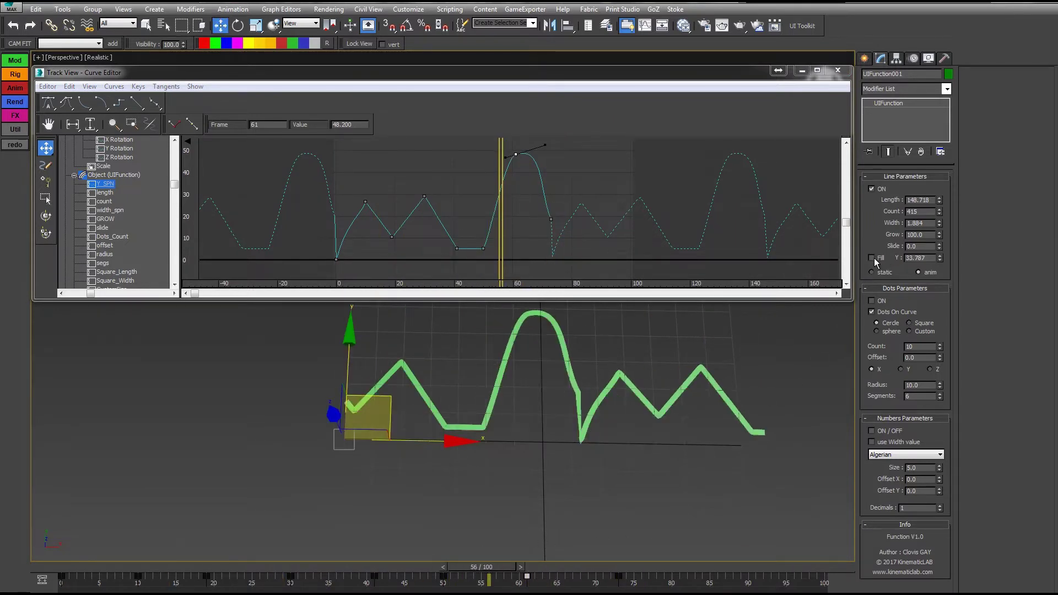
Assign a Noise Float controller to the Y_SPN track and turn off its Fractal Noise option
{"action": "right_click", "coordinate": [108, 189]}
{"action": "left_click", "coordinate": [150, 210]}
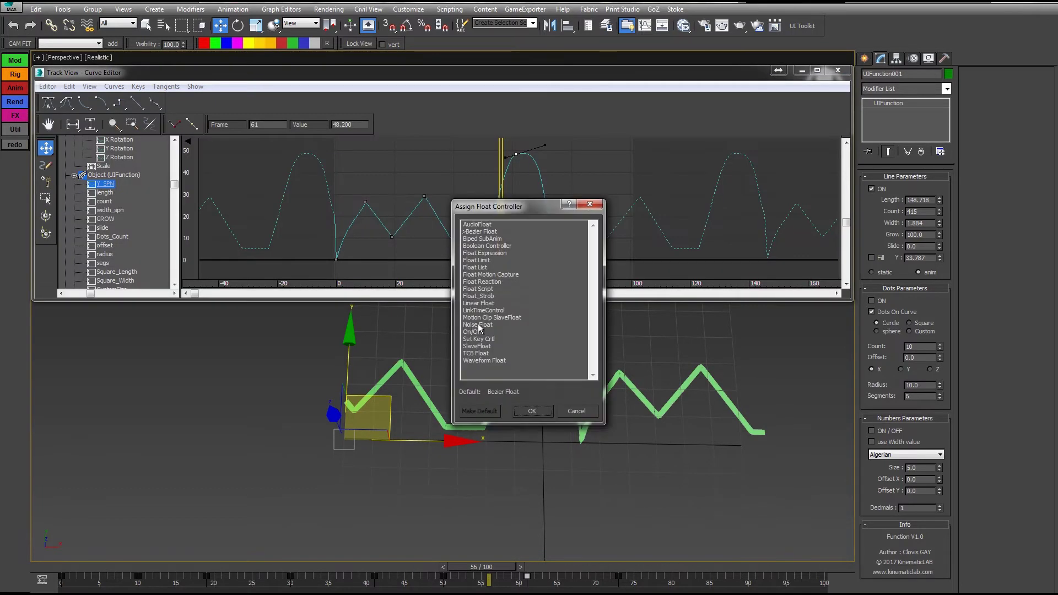
{"action": "double_click", "coordinate": [478, 325]}
{"action": "left_click", "coordinate": [135, 202]}
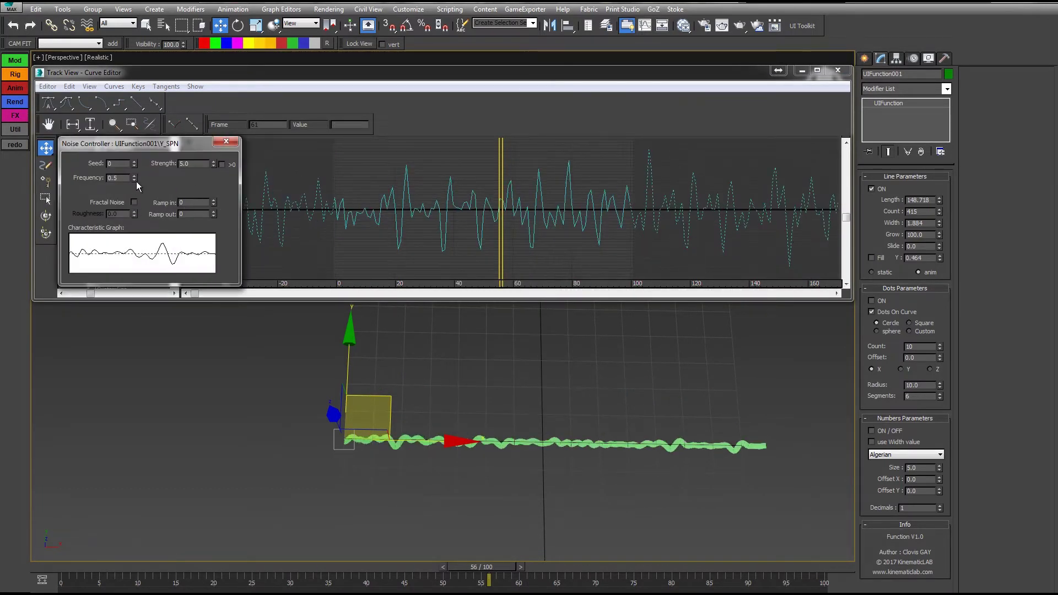
Set the Y_SPN noise to a frequency of 0.038, a strength of 127.1 and a seed of 3
{"action": "right_click", "coordinate": [134, 180]}
{"action": "left_click_drag", "start_coordinate": [134, 180], "coordinate": [152, 145]}
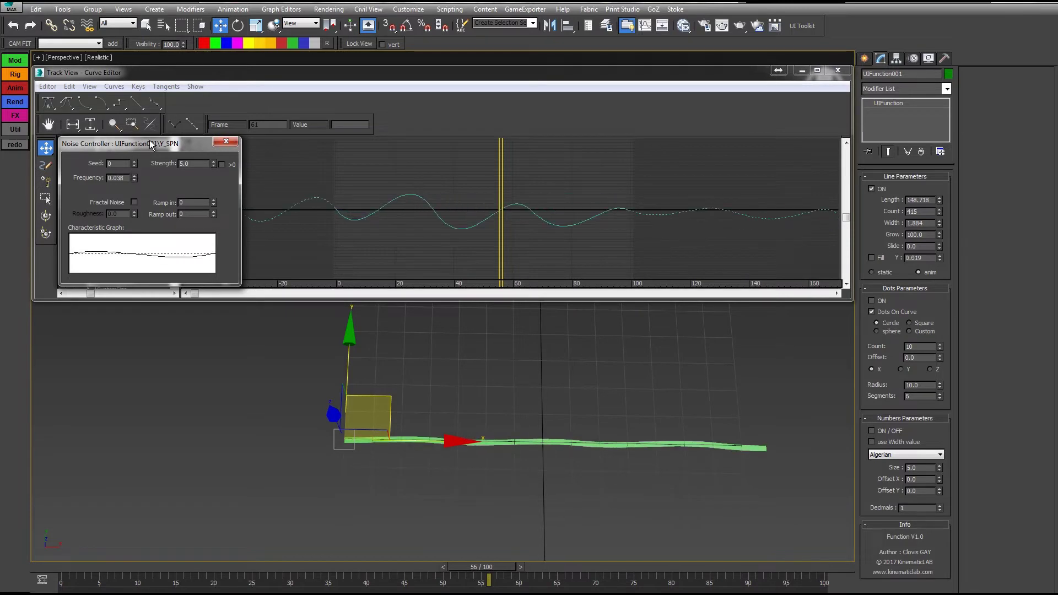
{"action": "left_click_drag", "start_coordinate": [213, 163], "coordinate": [296, 40]}
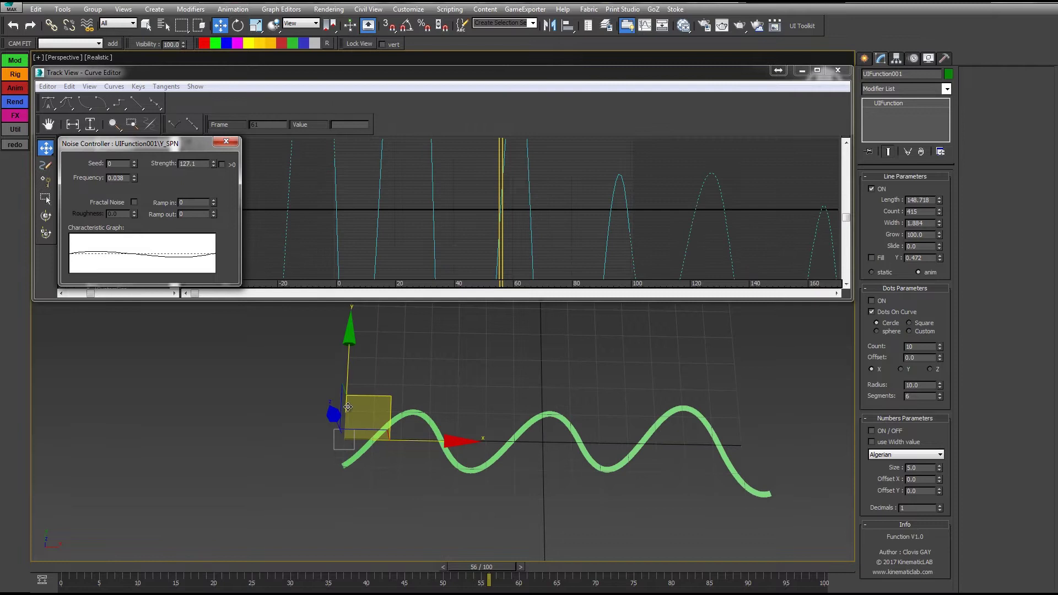
{"action": "left_click", "coordinate": [133, 162]}
{"action": "left_click", "coordinate": [133, 162]}
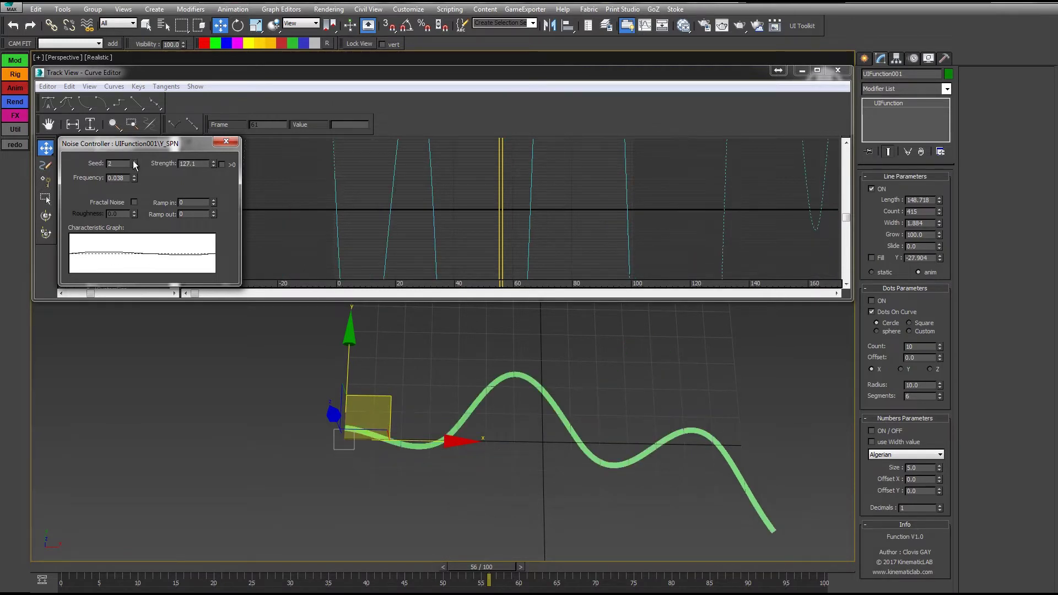
{"action": "left_click", "coordinate": [133, 162]}
Preview the noise-driven curve at frame 100, fill it, and scrub back to frame 49
{"action": "left_click_drag", "start_coordinate": [61, 570], "coordinate": [851, 509]}
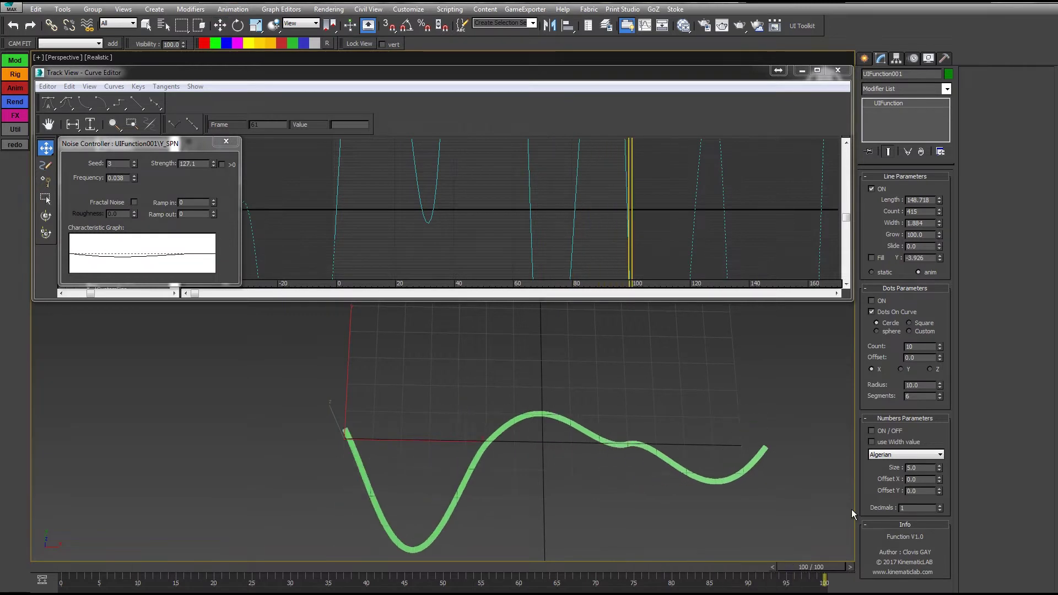
{"action": "left_click", "coordinate": [871, 257]}
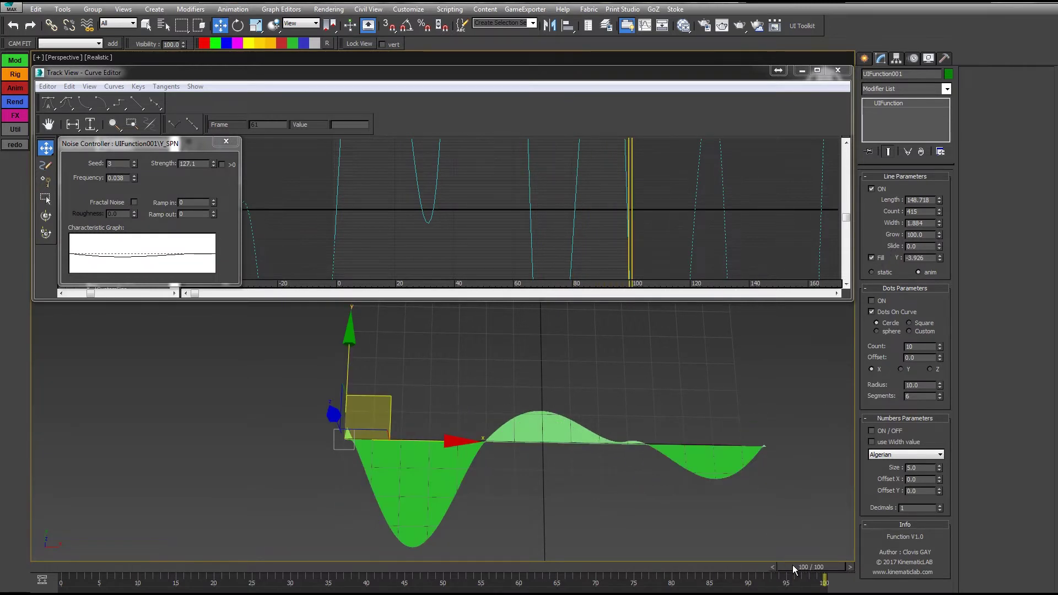
{"action": "left_click_drag", "start_coordinate": [794, 569], "coordinate": [435, 565]}
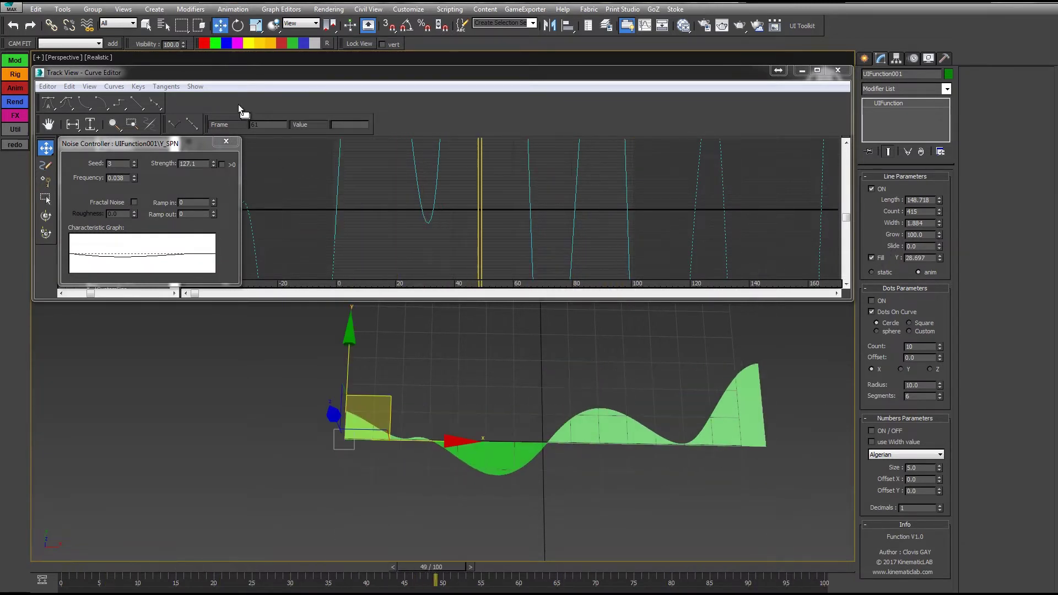
Restrict the Y_SPN noise to values above 0 and scrub the animation to frame 52
{"action": "left_click", "coordinate": [222, 164]}
{"action": "middle_click_drag", "start_coordinate": [608, 413], "coordinate": [574, 501]}
{"action": "scroll", "coordinate": [574, 496], "scroll_direction": "down", "scroll_amount": 4}
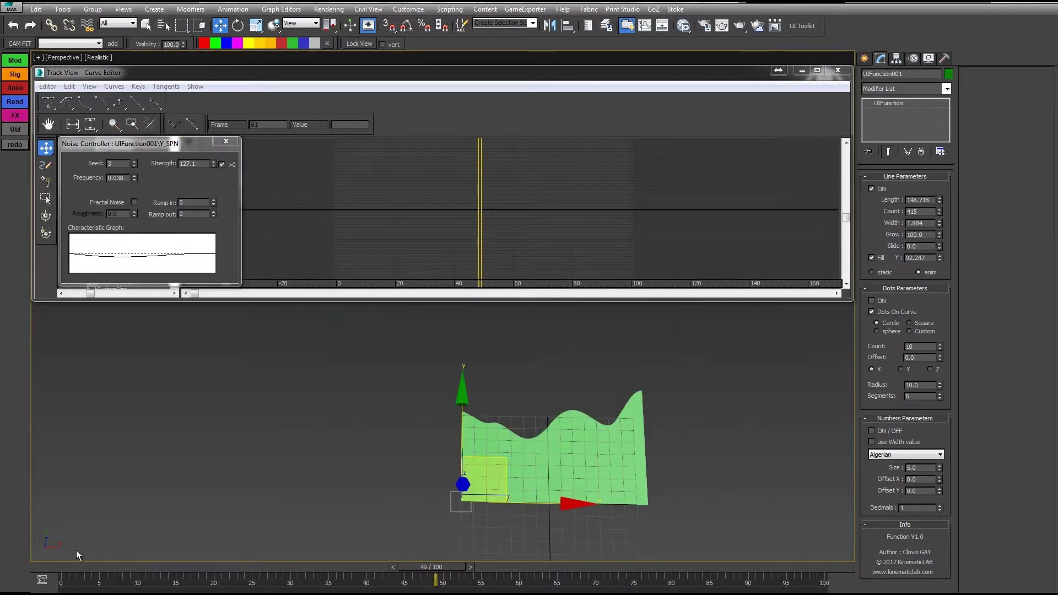
{"action": "left_click_drag", "start_coordinate": [61, 570], "coordinate": [457, 550]}
Try Fractal Noise on Y_SPN and switch it back off, and disable Fill to show the curve as a line
{"action": "left_click", "coordinate": [134, 202]}
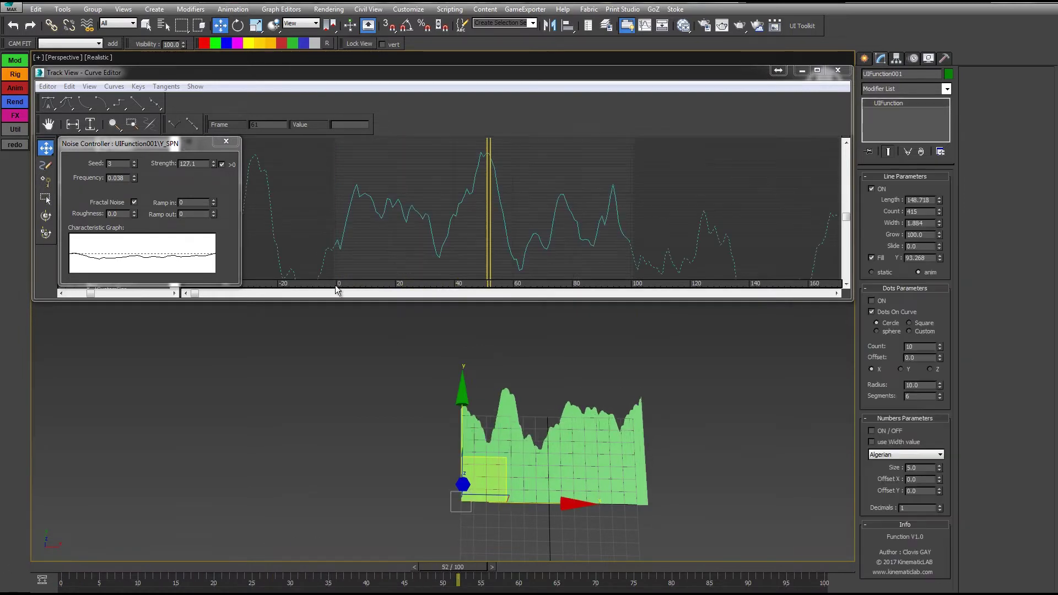
{"action": "left_click", "coordinate": [135, 203]}
{"action": "middle_click_drag", "start_coordinate": [407, 330], "coordinate": [462, 356], "text": "alt"}
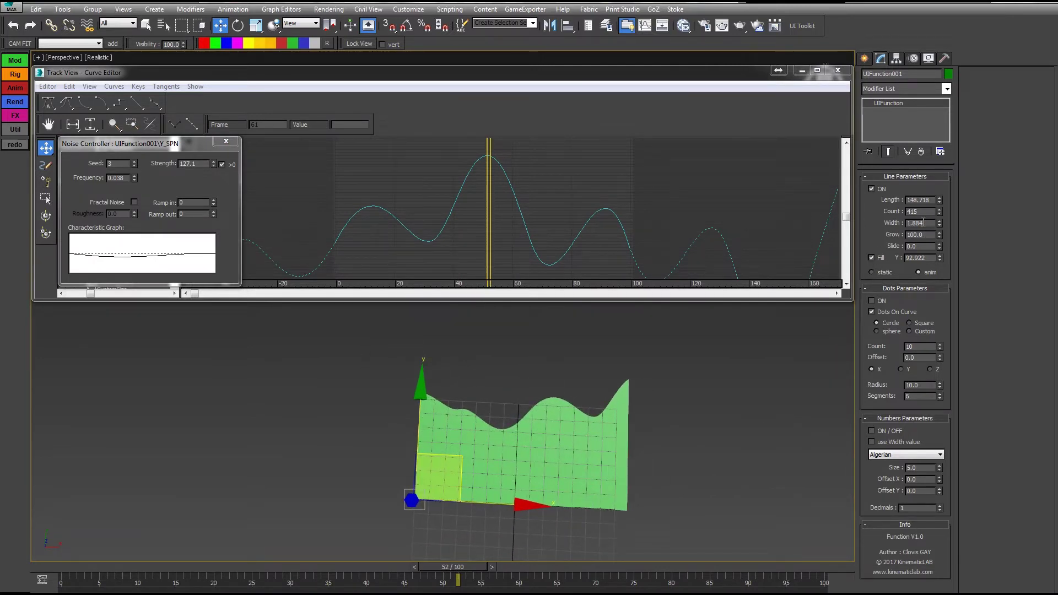
{"action": "left_click", "coordinate": [871, 258]}
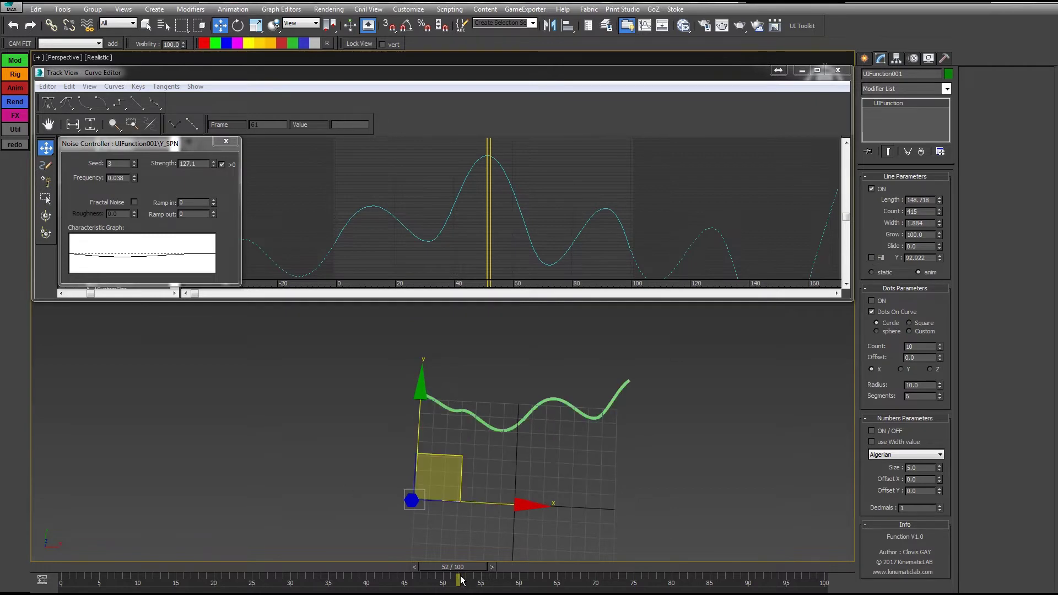
{"action": "left_click", "coordinate": [226, 141]}
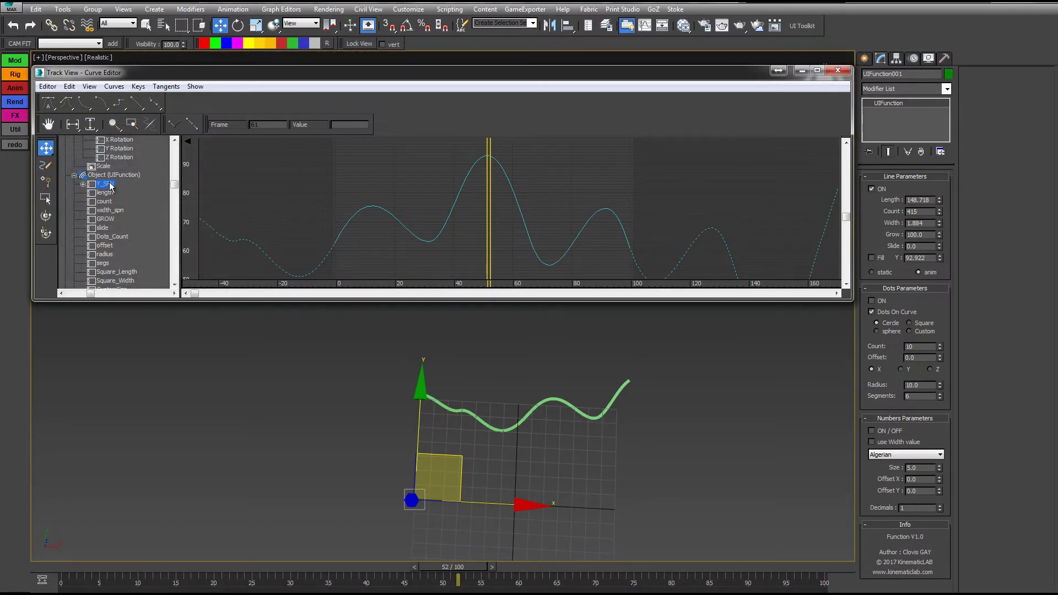
Assign a Noise Float controller to the width_spn track with Fractal Noise turned off
{"action": "left_click", "coordinate": [104, 210]}
{"action": "right_click", "coordinate": [104, 211]}
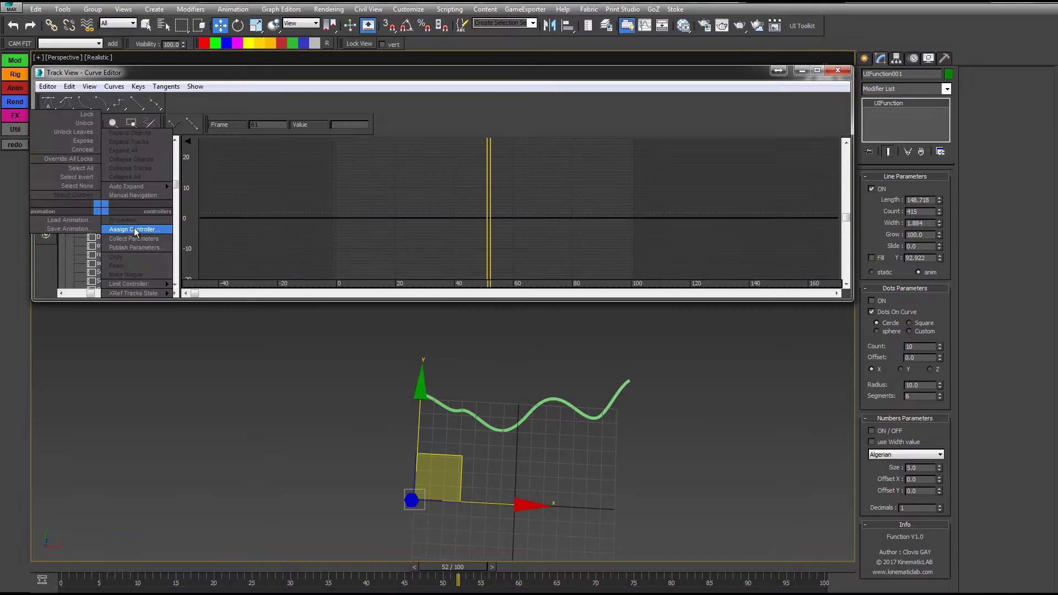
{"action": "left_click", "coordinate": [134, 227]}
{"action": "double_click", "coordinate": [478, 325]}
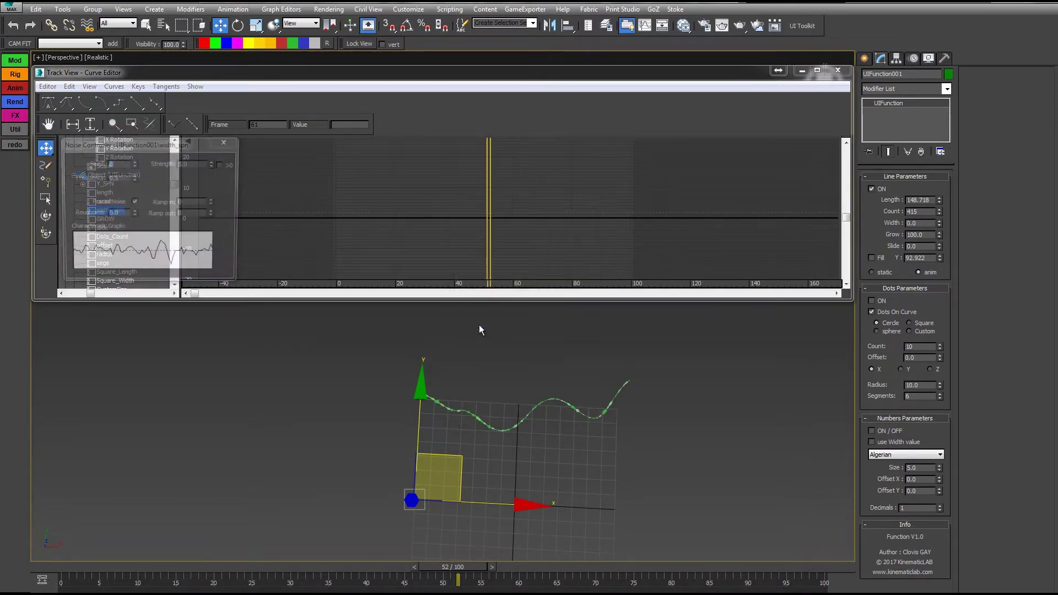
{"action": "left_click", "coordinate": [134, 202]}
Set the width noise to above 0 with strength 21.45 and a frequency of about 0.17, and scrub to frame 65
{"action": "right_click", "coordinate": [134, 178]}
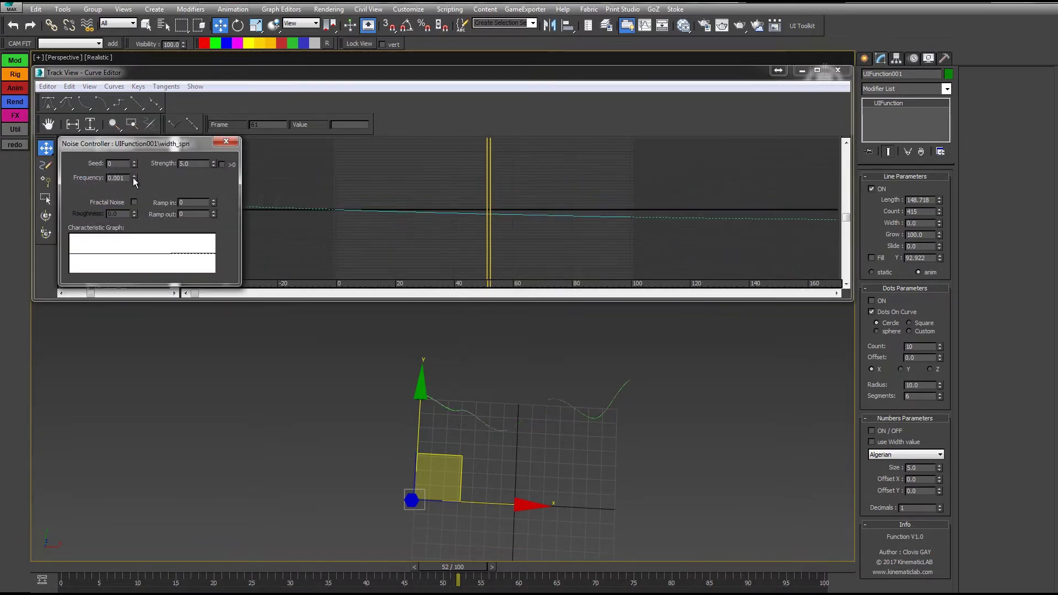
{"action": "left_click_drag", "start_coordinate": [133, 178], "coordinate": [133, 168]}
{"action": "left_click", "coordinate": [221, 165]}
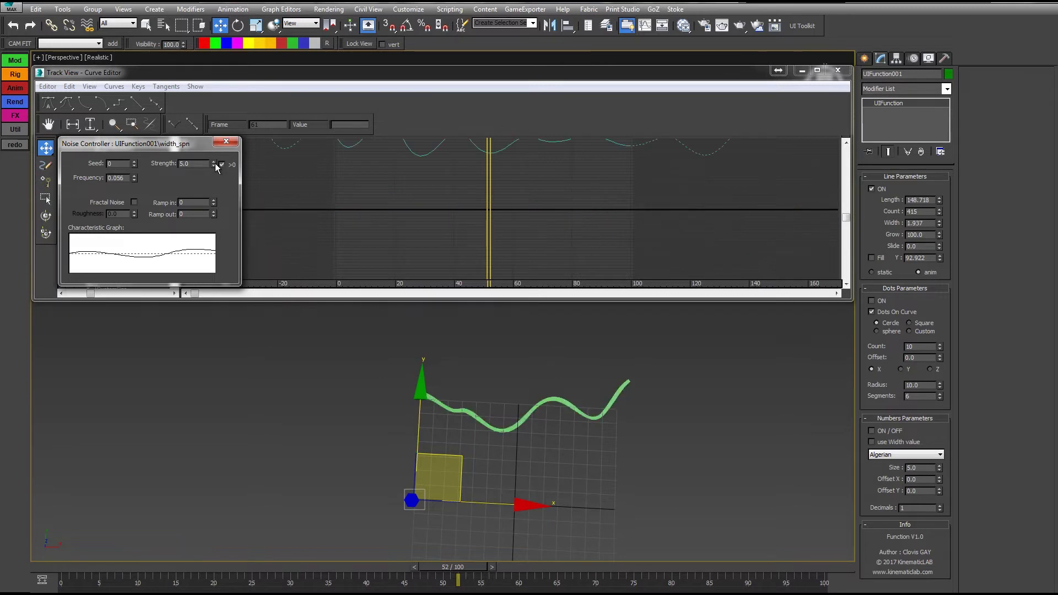
{"action": "left_click_drag", "start_coordinate": [213, 163], "coordinate": [202, 1]}
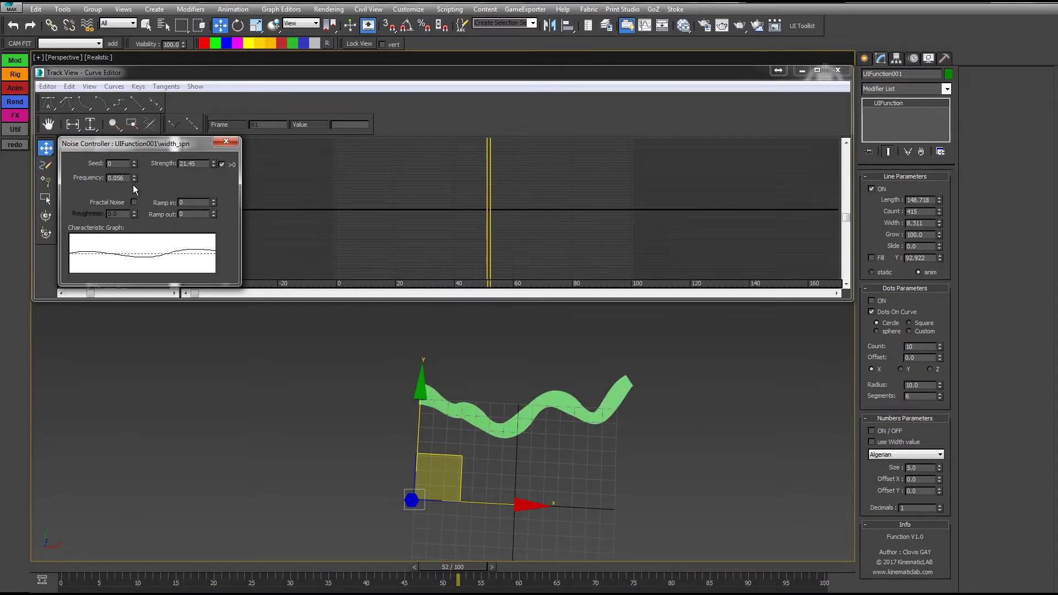
{"action": "left_click_drag", "start_coordinate": [132, 158], "coordinate": [142, 574]}
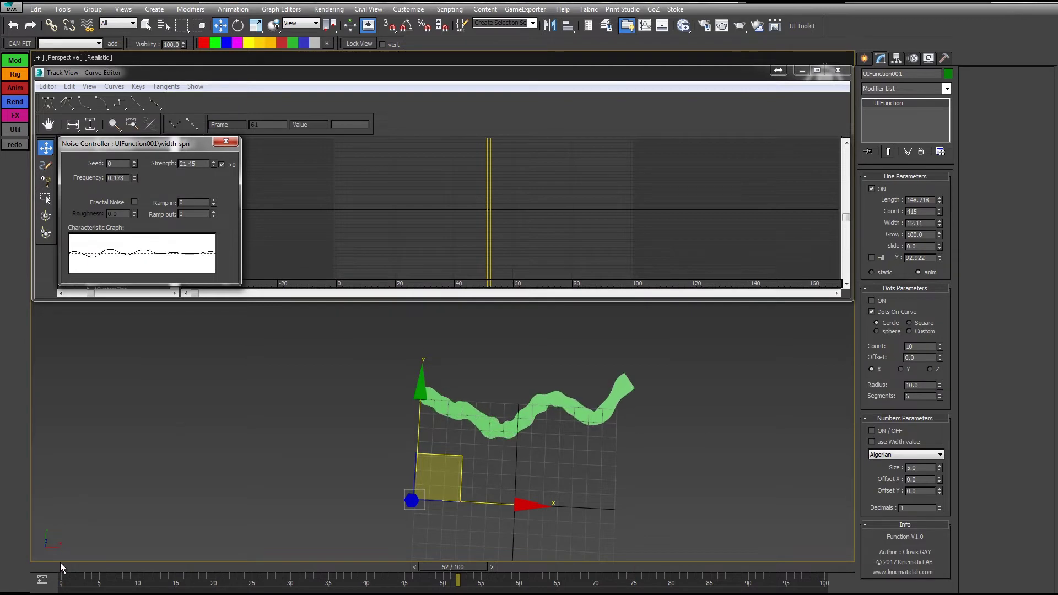
{"action": "left_click_drag", "start_coordinate": [62, 568], "coordinate": [556, 557]}
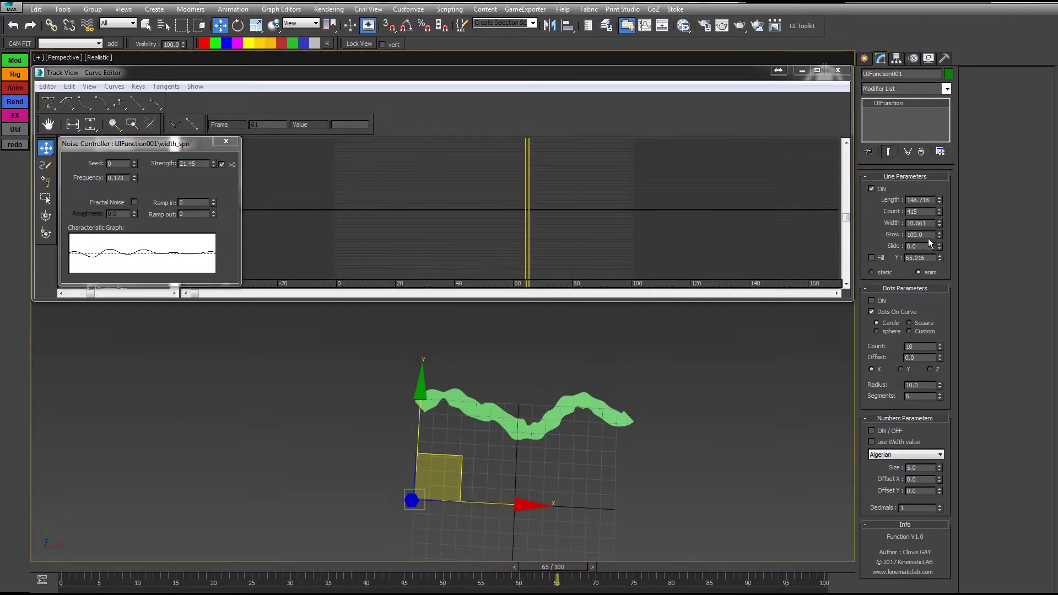
Replace the noise controller on the width_spn track with a Bezier Float controller
{"action": "left_click", "coordinate": [226, 142]}
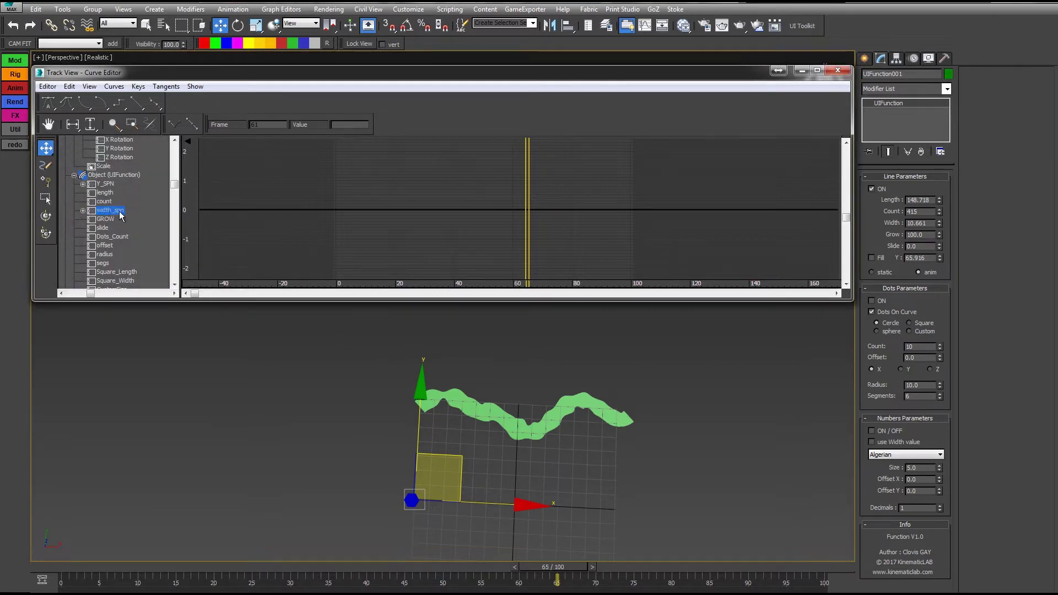
{"action": "right_click", "coordinate": [120, 211]}
{"action": "left_click", "coordinate": [160, 224]}
{"action": "left_click", "coordinate": [477, 227]}
{"action": "double_click", "coordinate": [480, 232]}
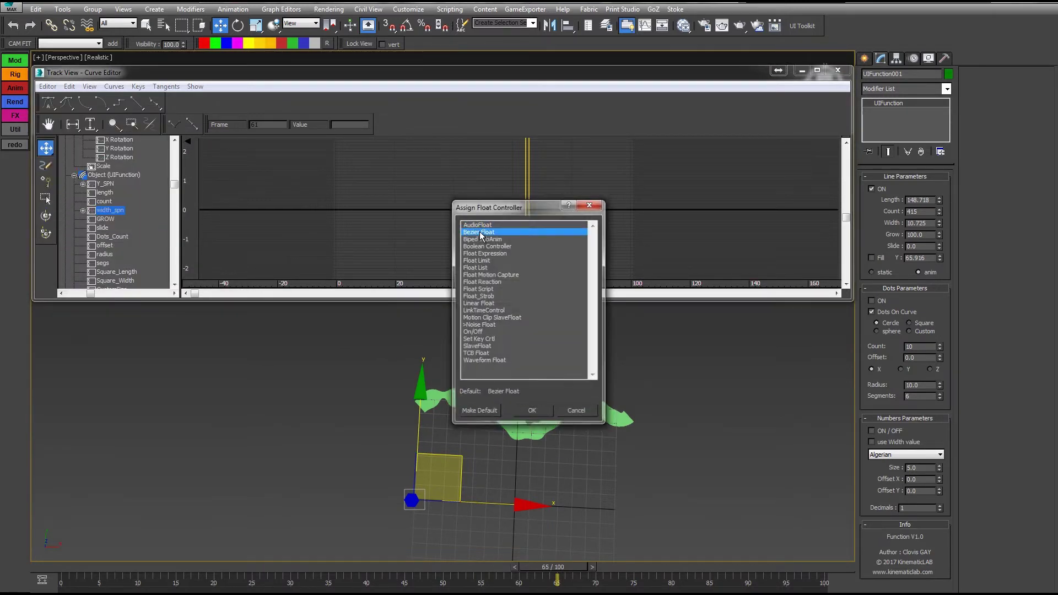
{"action": "double_click", "coordinate": [481, 234]}
Turn on Auto Key and key the line Width at 27.125 on frame 10 and 4.125 on frame 22
{"action": "left_click_drag", "start_coordinate": [74, 566], "coordinate": [145, 566]}
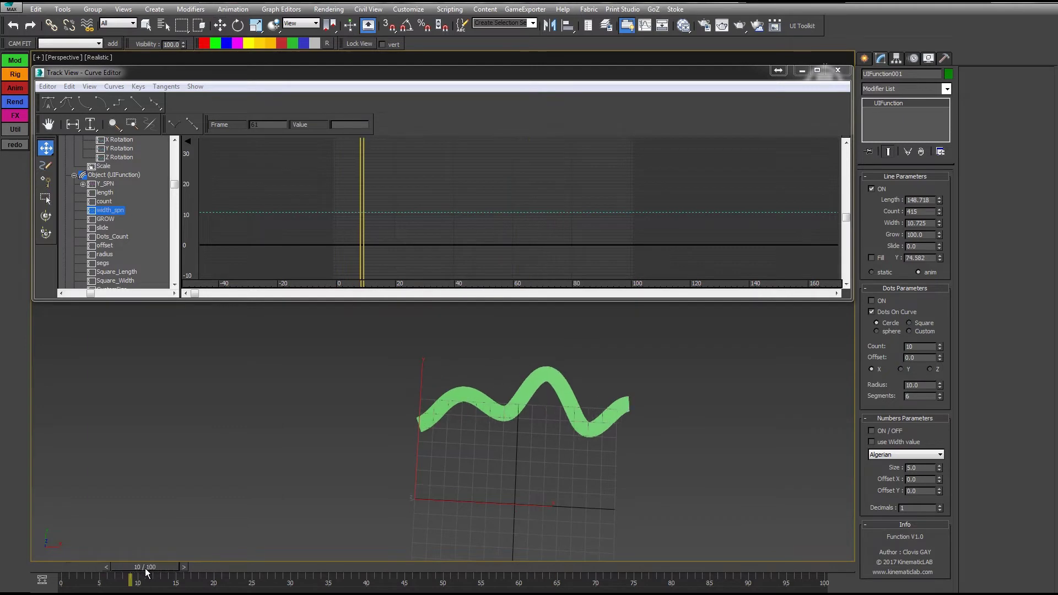
{"action": "key", "text": "n"}
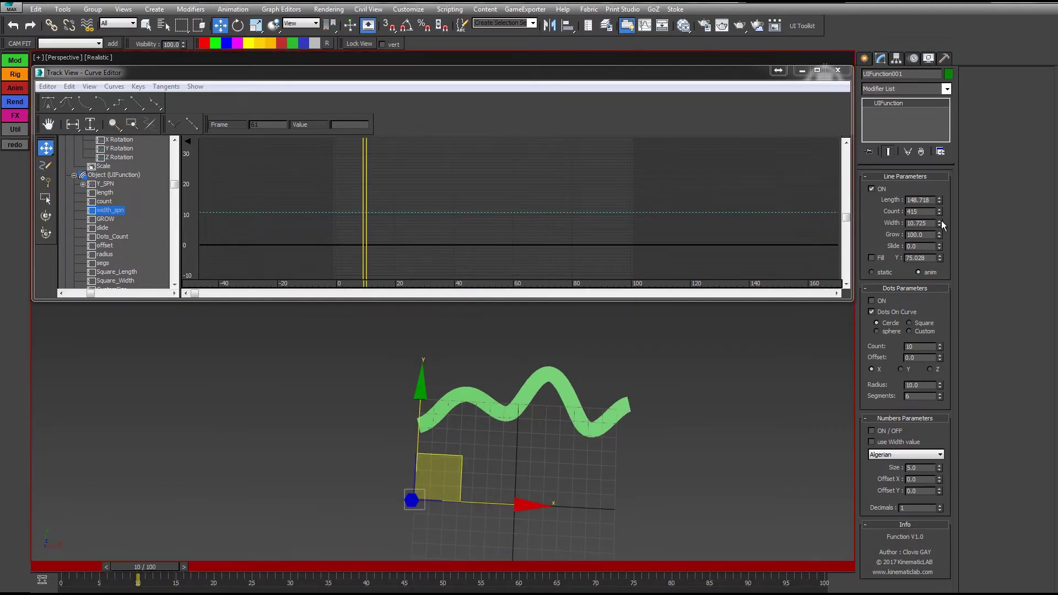
{"action": "left_click_drag", "start_coordinate": [939, 221], "coordinate": [939, 176]}
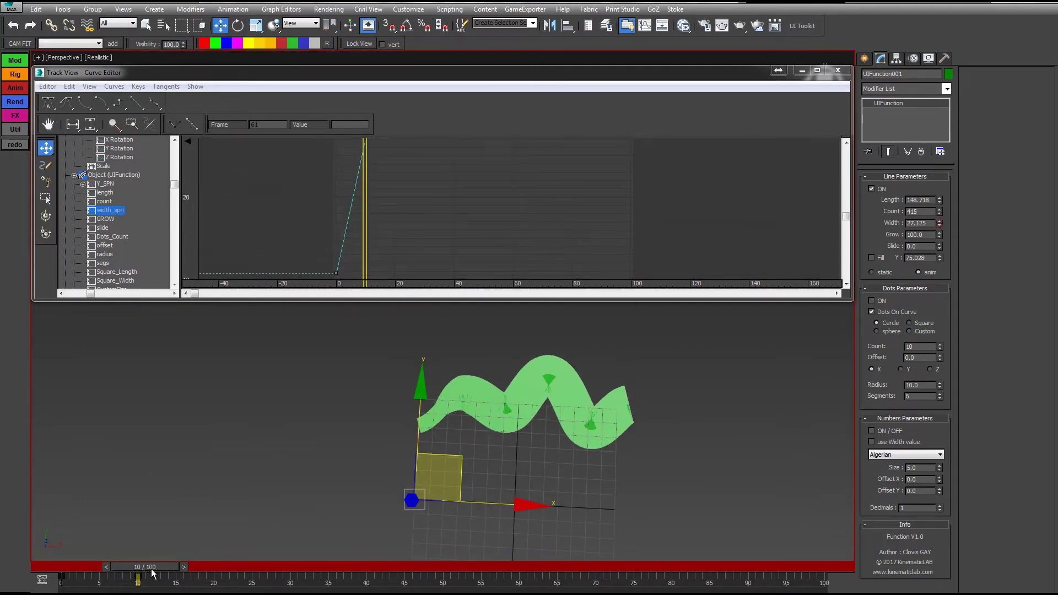
{"action": "left_click_drag", "start_coordinate": [154, 573], "coordinate": [239, 571]}
{"action": "left_click_drag", "start_coordinate": [939, 226], "coordinate": [917, 348]}
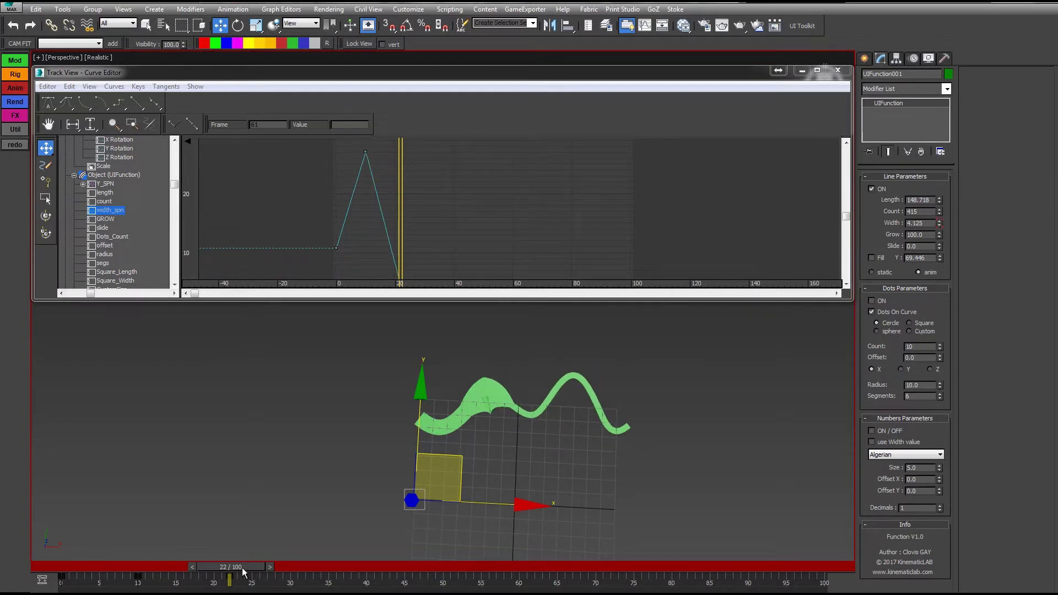
Key the line Width at 25.725 on frame 49 and 5.725 on frame 55, and scrub back to frame 0
{"action": "left_click_drag", "start_coordinate": [242, 572], "coordinate": [443, 559]}
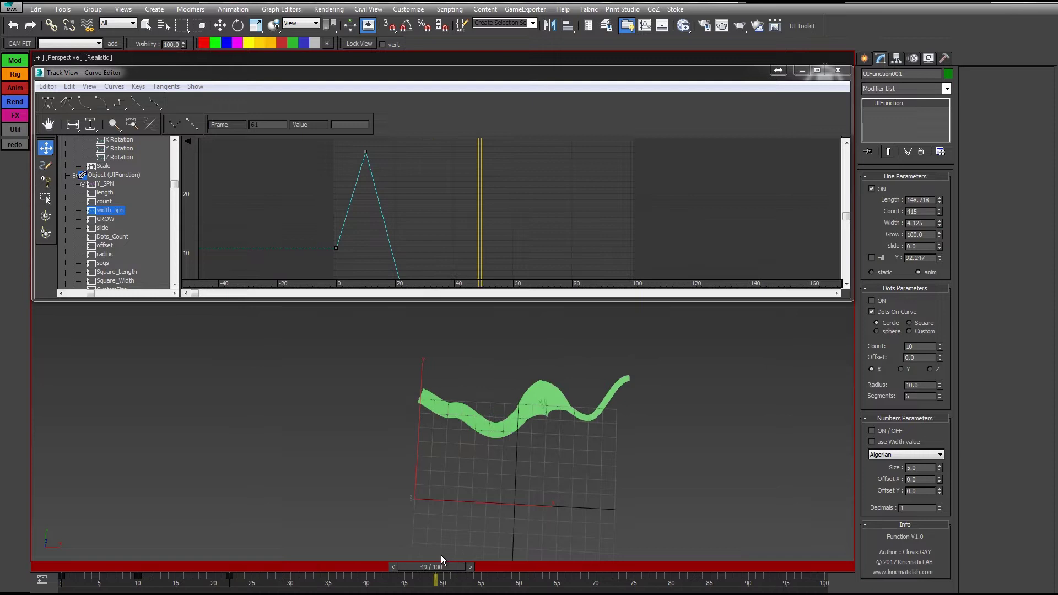
{"action": "key", "text": "w"}
{"action": "left_click_drag", "start_coordinate": [938, 217], "coordinate": [928, 104]}
{"action": "left_click_drag", "start_coordinate": [441, 565], "coordinate": [483, 571]}
{"action": "left_click", "coordinate": [483, 571]}
{"action": "key", "text": "w"}
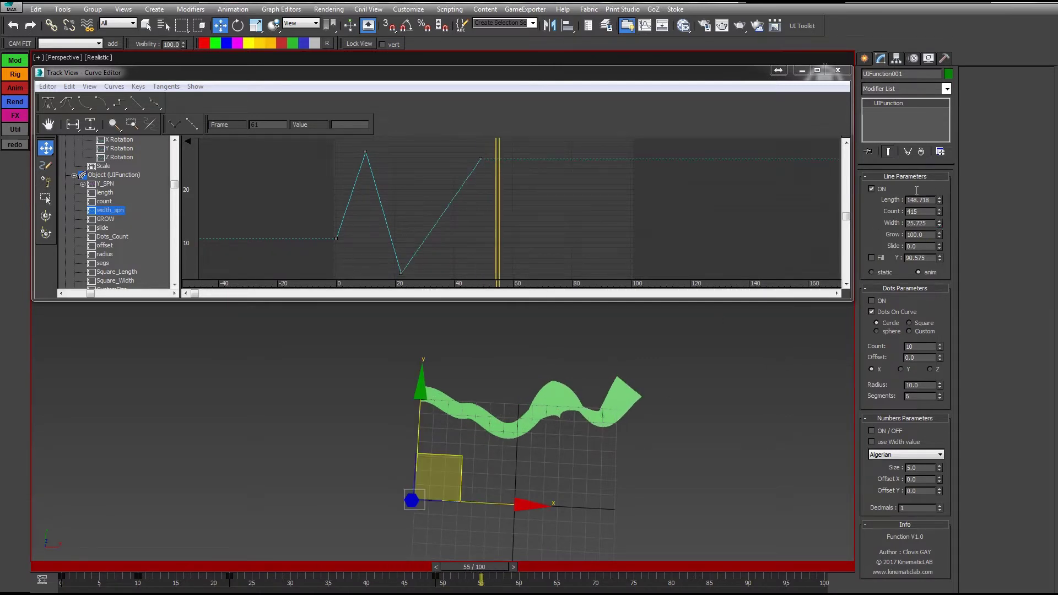
{"action": "left_click_drag", "start_coordinate": [939, 222], "coordinate": [938, 308]}
{"action": "left_click_drag", "start_coordinate": [827, 410], "coordinate": [827, 413]}
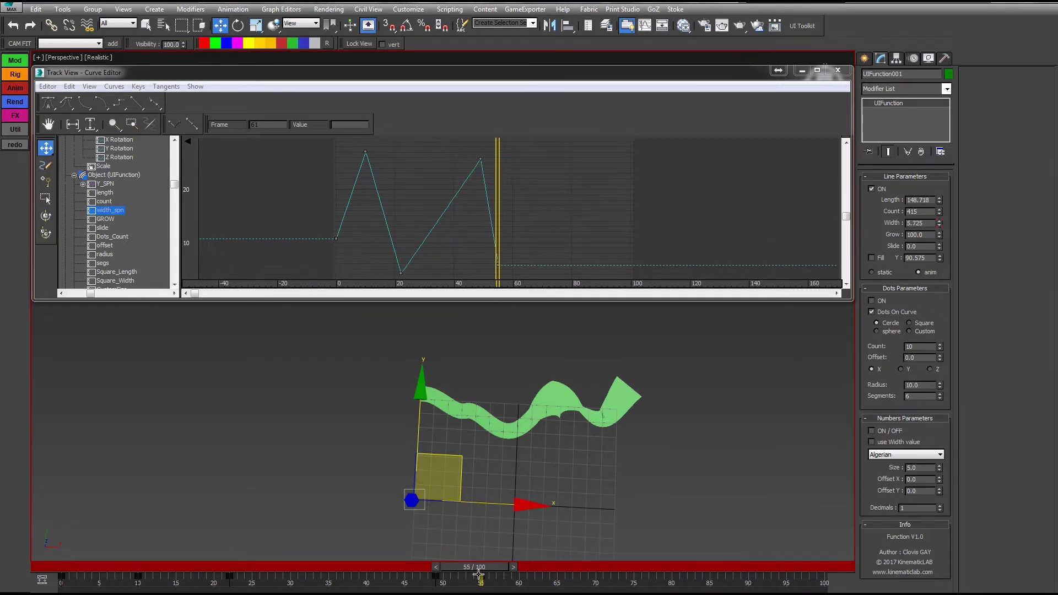
{"action": "left_click_drag", "start_coordinate": [474, 568], "coordinate": [44, 551]}
{"action": "key", "text": "w"}
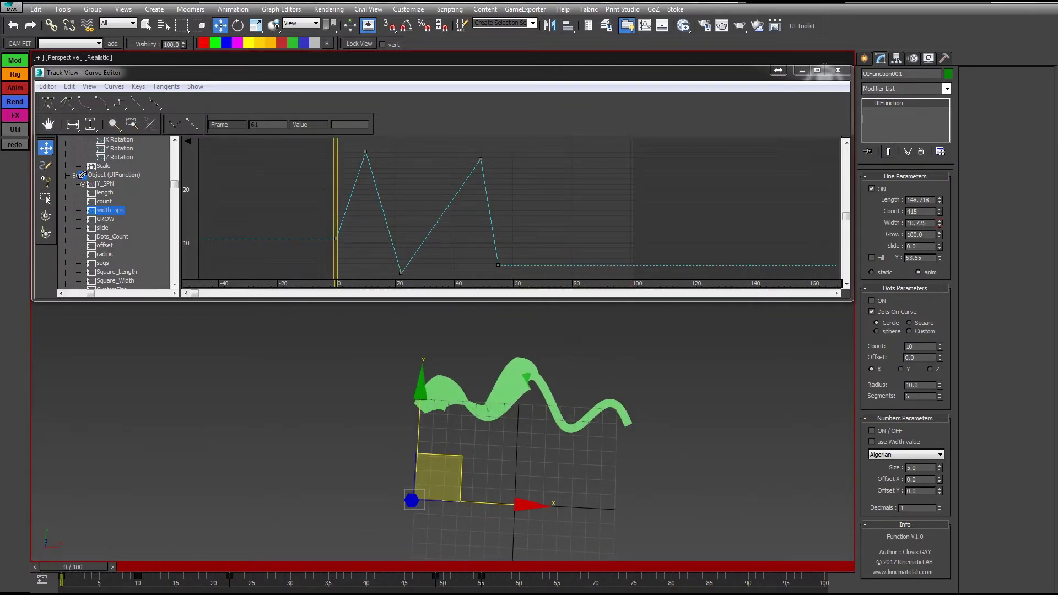
Copy the noise controller of the Y_SPN track
{"action": "left_click", "coordinate": [105, 184]}
{"action": "right_click", "coordinate": [102, 183]}
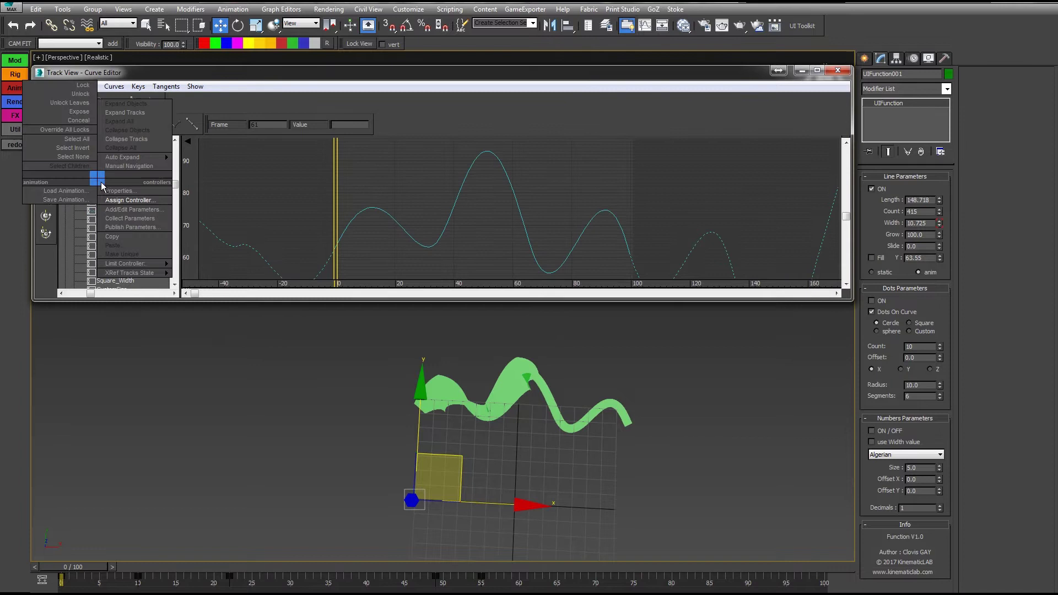
{"action": "left_click", "coordinate": [110, 212]}
{"action": "left_click", "coordinate": [589, 204]}
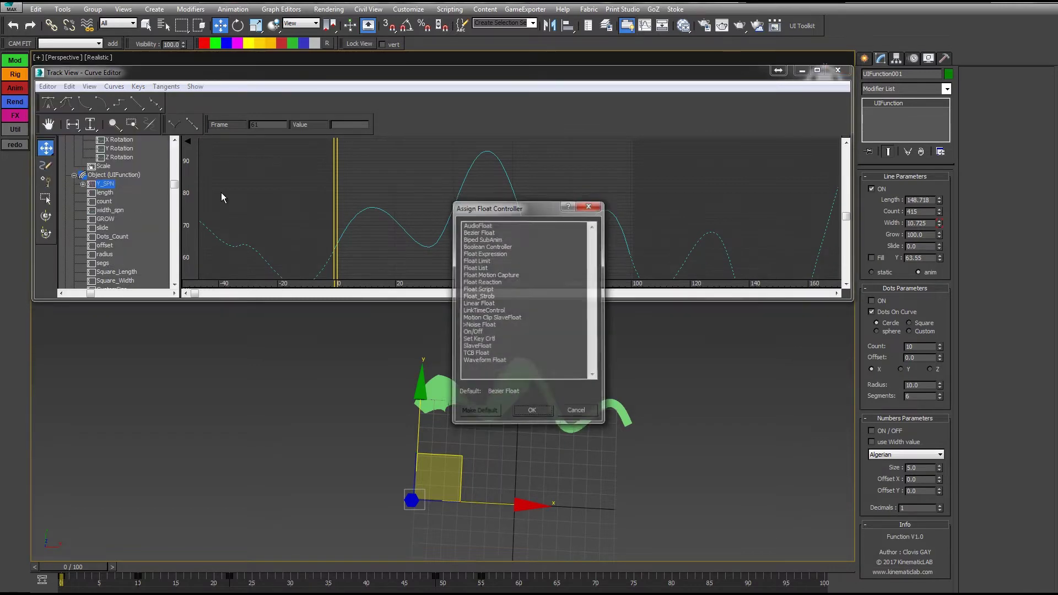
{"action": "right_click", "coordinate": [98, 184]}
{"action": "left_click", "coordinate": [127, 238]}
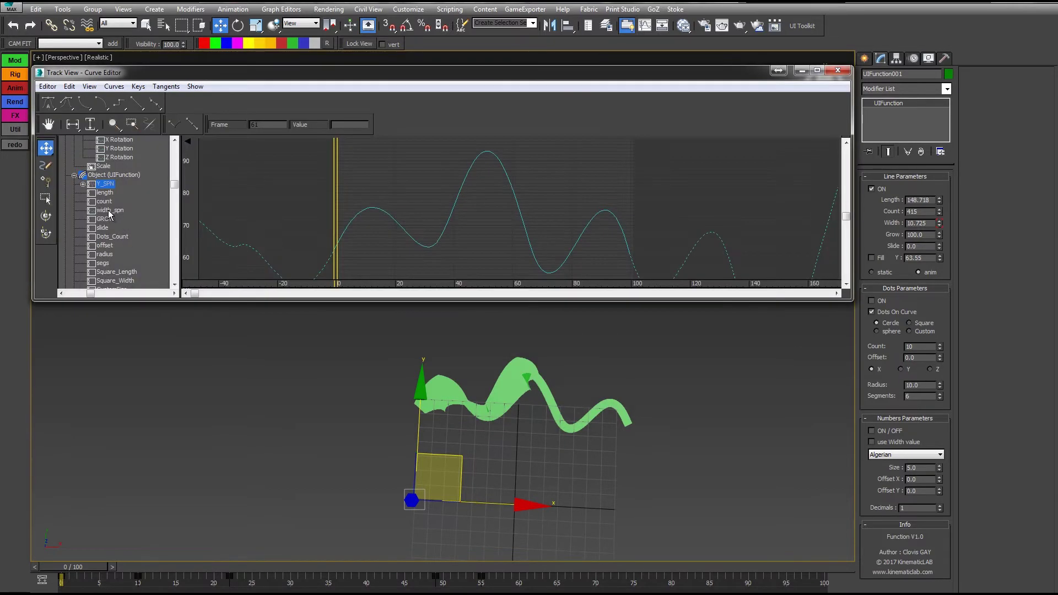
Paste the copied noise controller onto the width_spn track as a copy
{"action": "left_click", "coordinate": [106, 209]}
{"action": "right_click", "coordinate": [104, 209]}
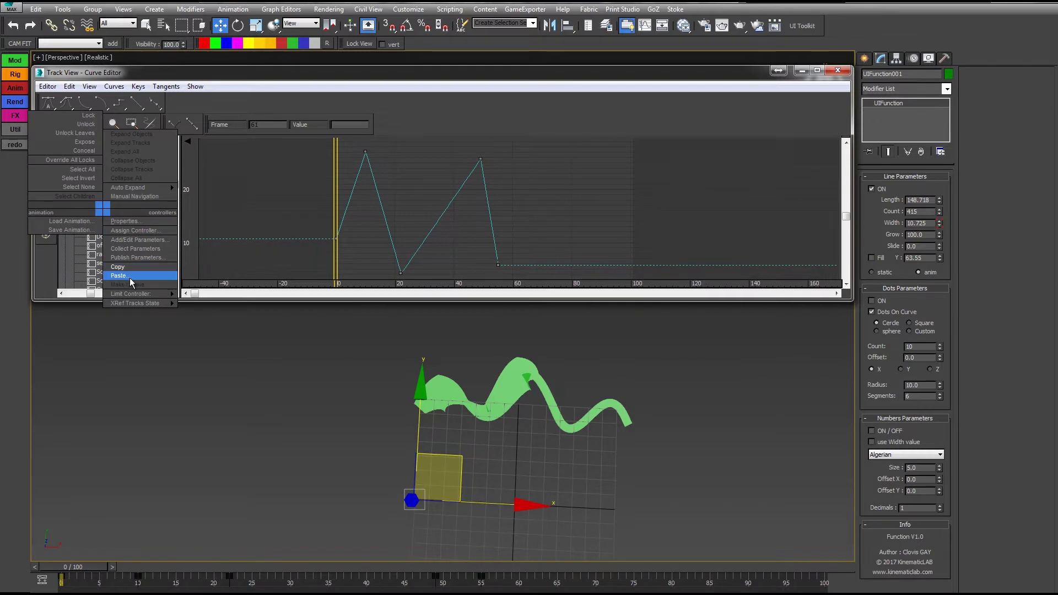
{"action": "left_click", "coordinate": [125, 276]}
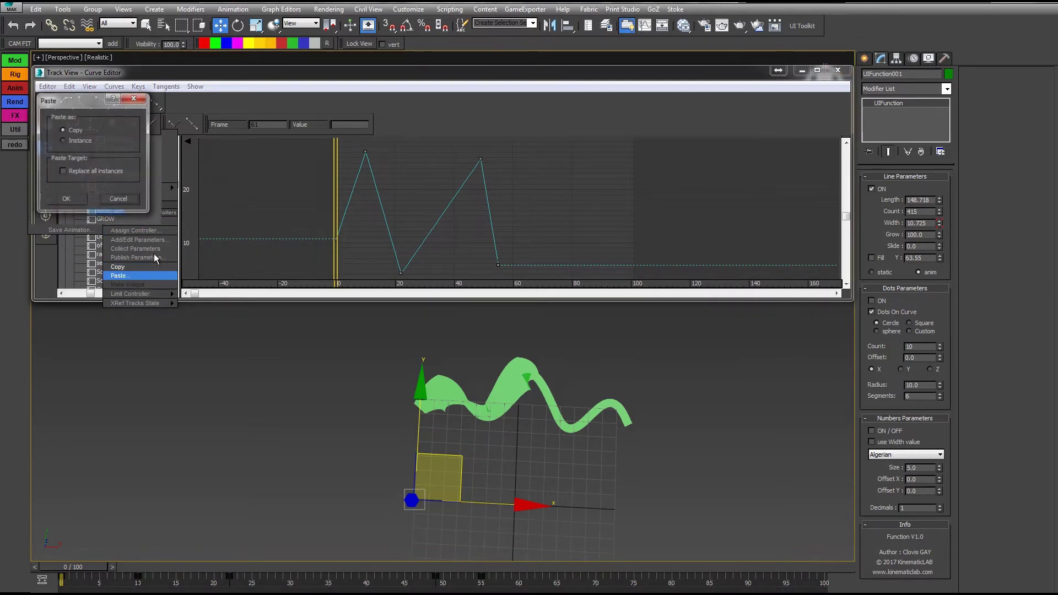
{"action": "left_click", "coordinate": [66, 199]}
Replace the Y_SPN track's noise controller with Bezier Float and scrub the timeline to frame 42
{"action": "right_click", "coordinate": [99, 183]}
{"action": "left_click", "coordinate": [126, 202]}
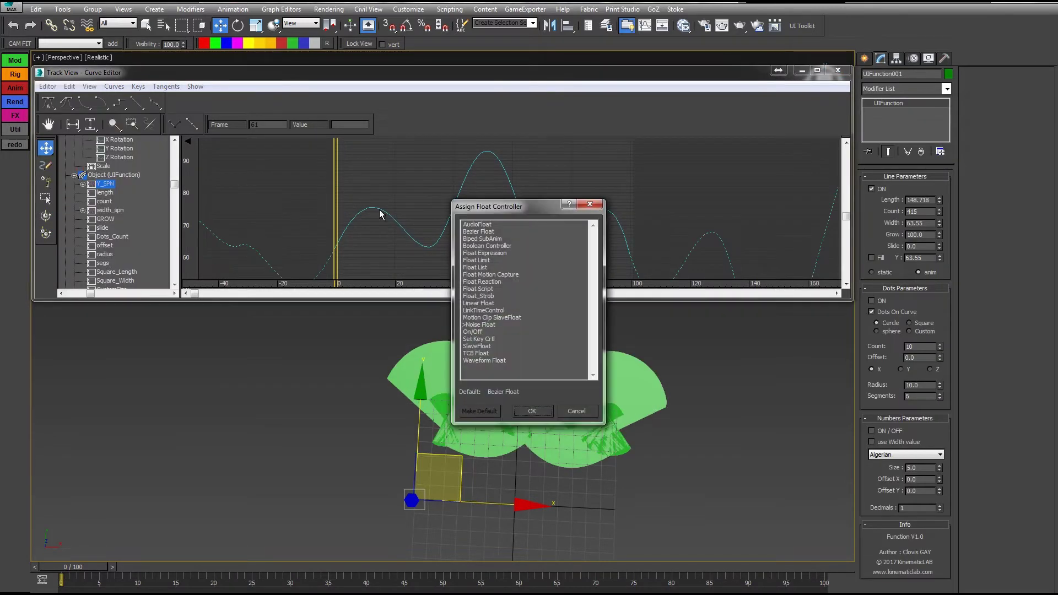
{"action": "double_click", "coordinate": [479, 232]}
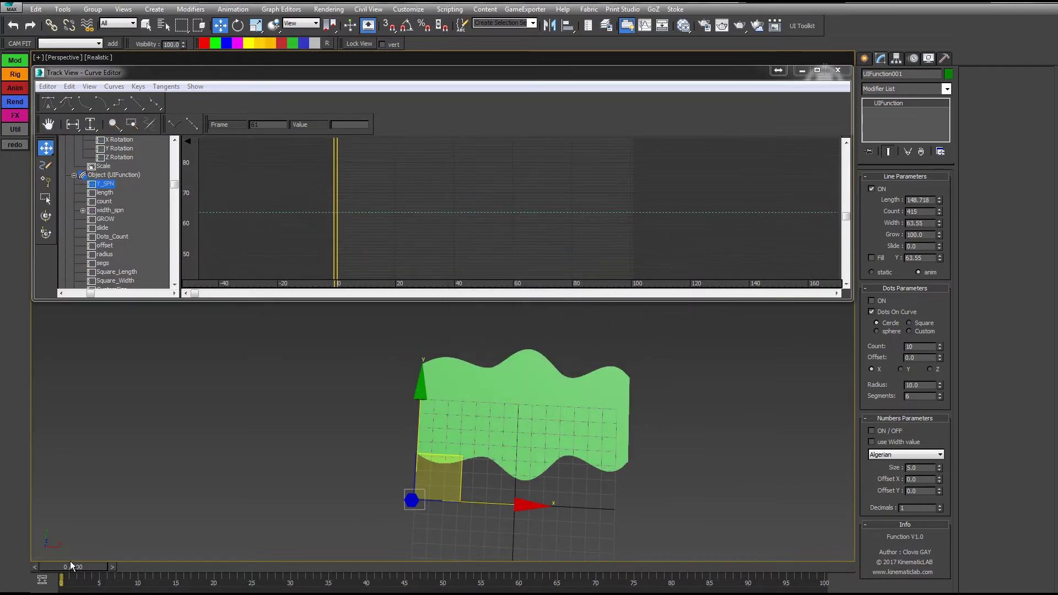
{"action": "left_click_drag", "start_coordinate": [71, 560], "coordinate": [141, 524]}
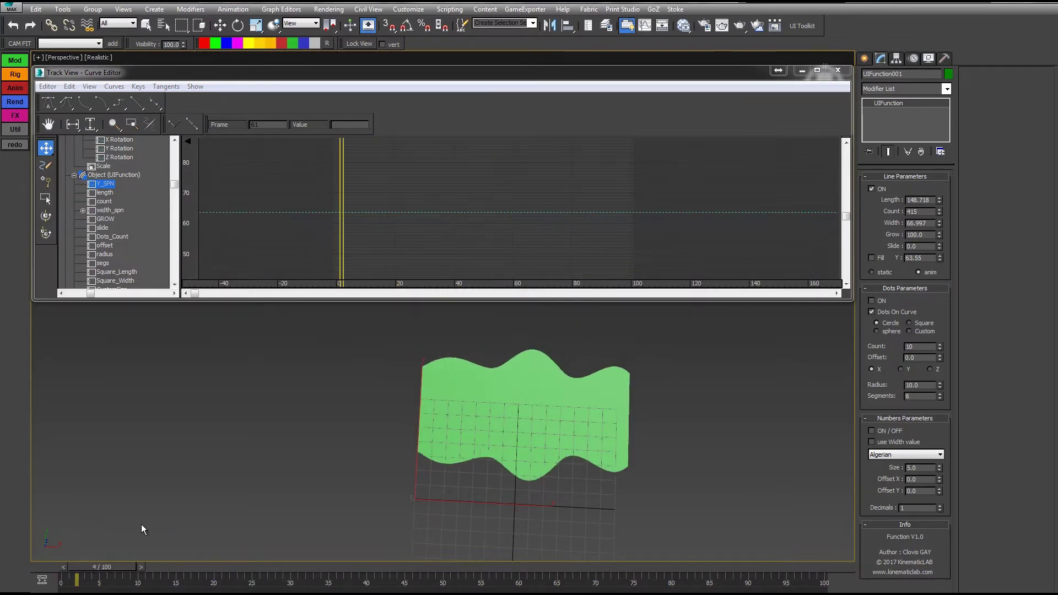
{"action": "key", "text": "w"}
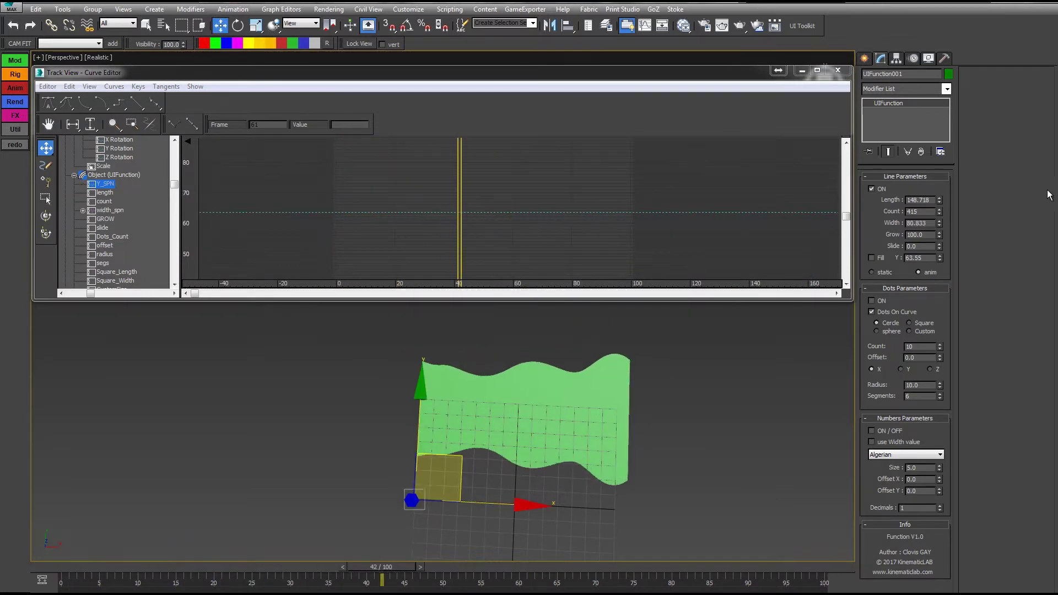
Set the width_spn noise strength to 26.6 and frequency to 0.157, scrubbing the timeline to check the varying line width
{"action": "double_click", "coordinate": [104, 209]}
{"action": "right_click", "coordinate": [214, 164]}
{"action": "left_click_drag", "start_coordinate": [214, 164], "coordinate": [298, 396]}
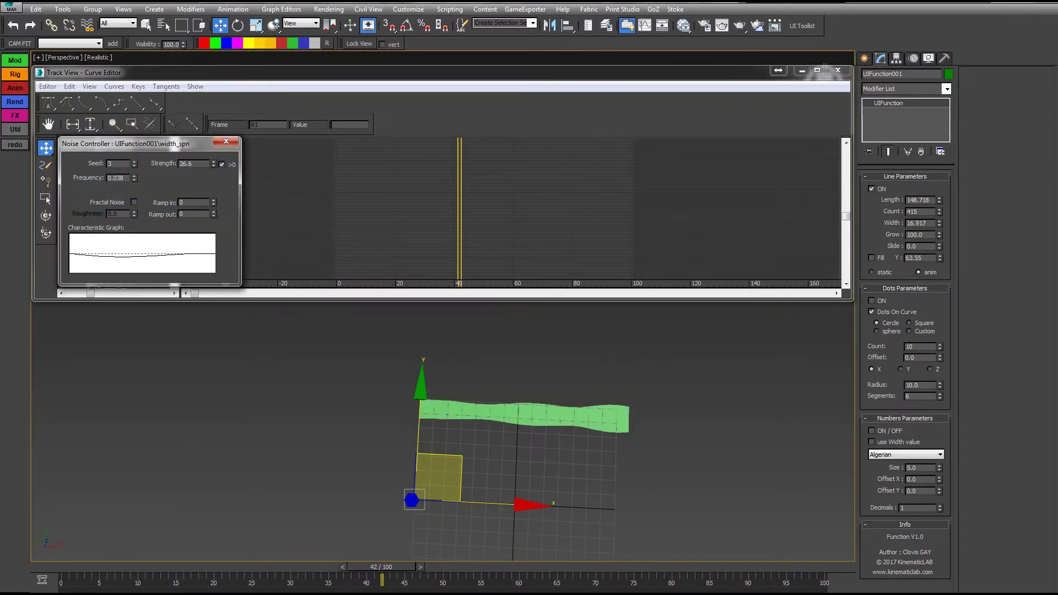
{"action": "left_click_drag", "start_coordinate": [67, 575], "coordinate": [557, 576]}
{"action": "mouse_move", "coordinate": [135, 177]}
{"action": "left_mouse_down"}
{"action": "mouse_move", "coordinate": [126, 44]}
{"action": "mouse_move", "coordinate": [87, 550]}
{"action": "mouse_move", "coordinate": [203, 563]}
{"action": "mouse_move", "coordinate": [627, 550]}
{"action": "left_mouse_up"}
Show edged faces in the viewport and reduce the line Count to 47
{"action": "key", "text": "F4"}
{"action": "scroll", "coordinate": [545, 447], "scroll_direction": "up", "scroll_amount": 7}
{"action": "middle_click_drag", "start_coordinate": [540, 384], "coordinate": [545, 479]}
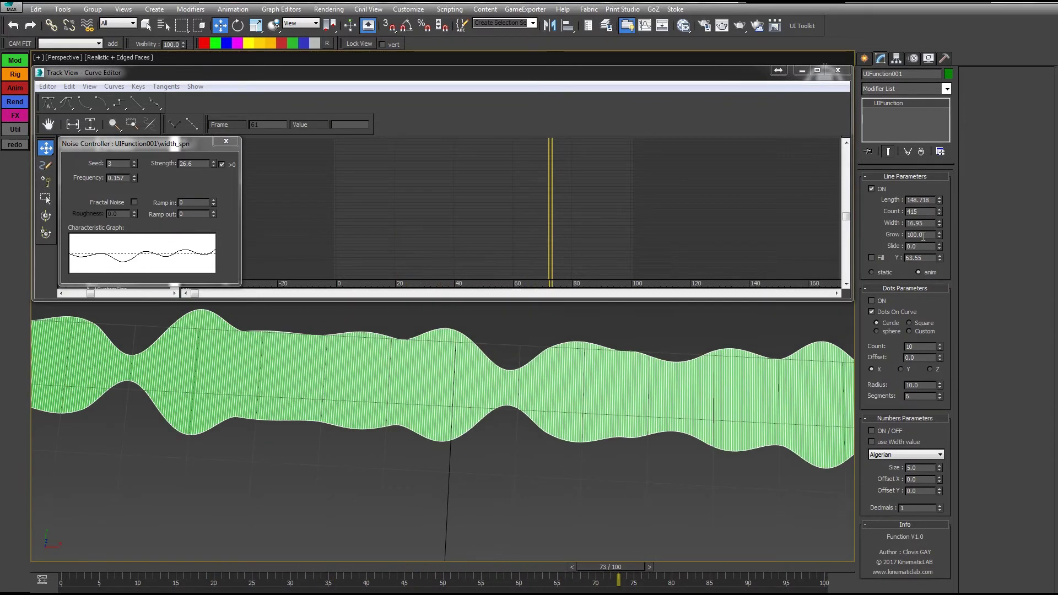
{"action": "left_click_drag", "start_coordinate": [940, 213], "coordinate": [905, 414]}
{"action": "scroll", "coordinate": [620, 428], "scroll_direction": "down", "scroll_amount": 4}
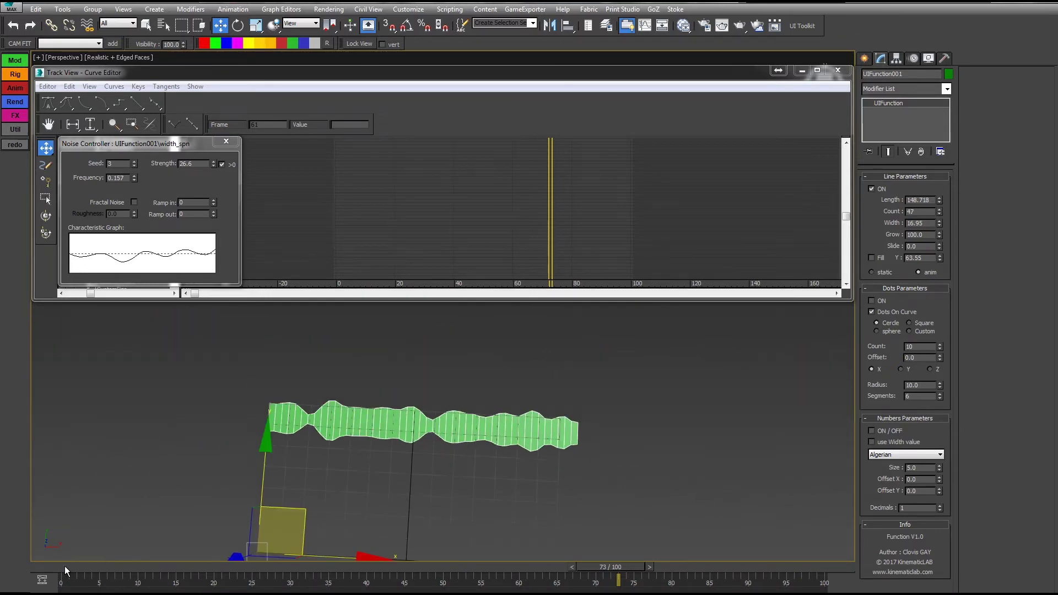
Scrub to frame 13 and turn on fractal noise for the width_spn noise controller
{"action": "mouse_move", "coordinate": [65, 570]}
{"action": "left_mouse_down"}
{"action": "mouse_move", "coordinate": [868, 589]}
{"action": "mouse_move", "coordinate": [22, 573]}
{"action": "mouse_move", "coordinate": [622, 581]}
{"action": "mouse_move", "coordinate": [161, 581]}
{"action": "left_mouse_up"}
{"action": "key", "text": "w"}
{"action": "left_click", "coordinate": [133, 202]}
{"action": "left_click", "coordinate": [134, 202]}
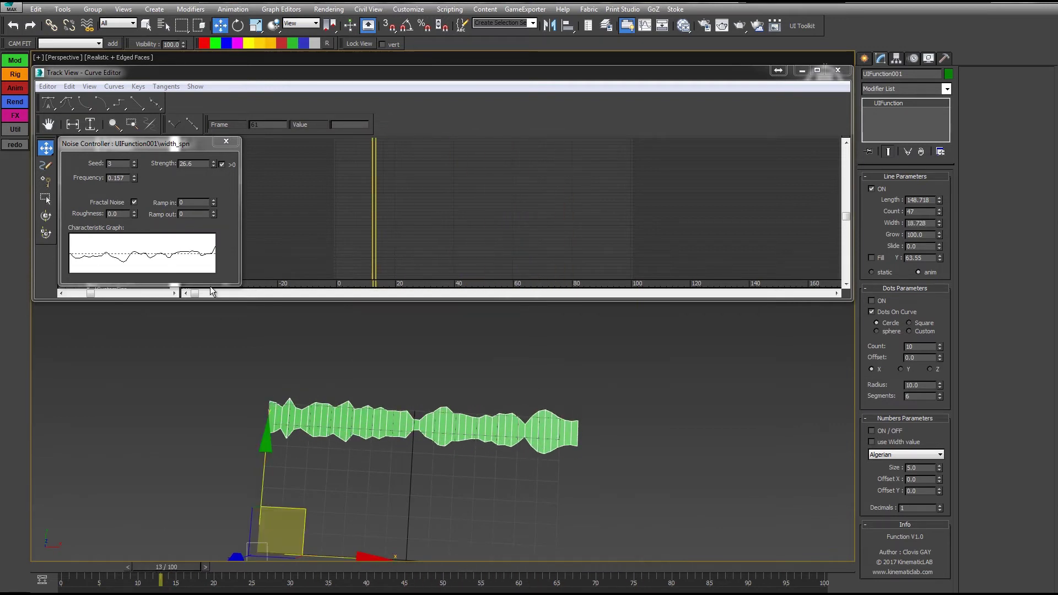
Replace the width_spn noise controller with Bezier Float and set the line Width to 1.4
{"action": "left_click", "coordinate": [225, 143]}
{"action": "right_click", "coordinate": [117, 211]}
{"action": "left_click", "coordinate": [164, 225]}
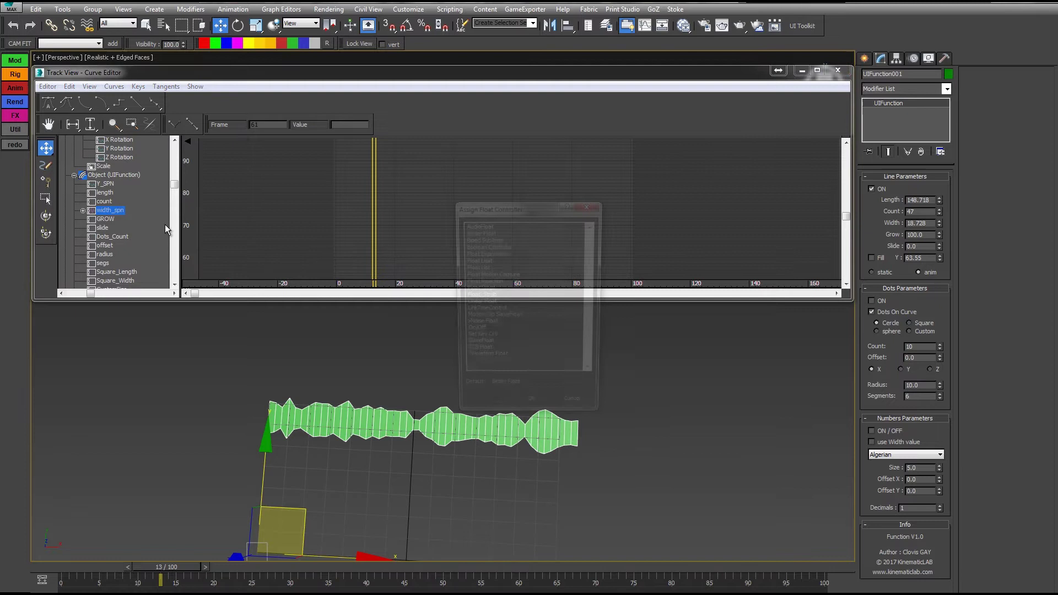
{"action": "double_click", "coordinate": [484, 232]}
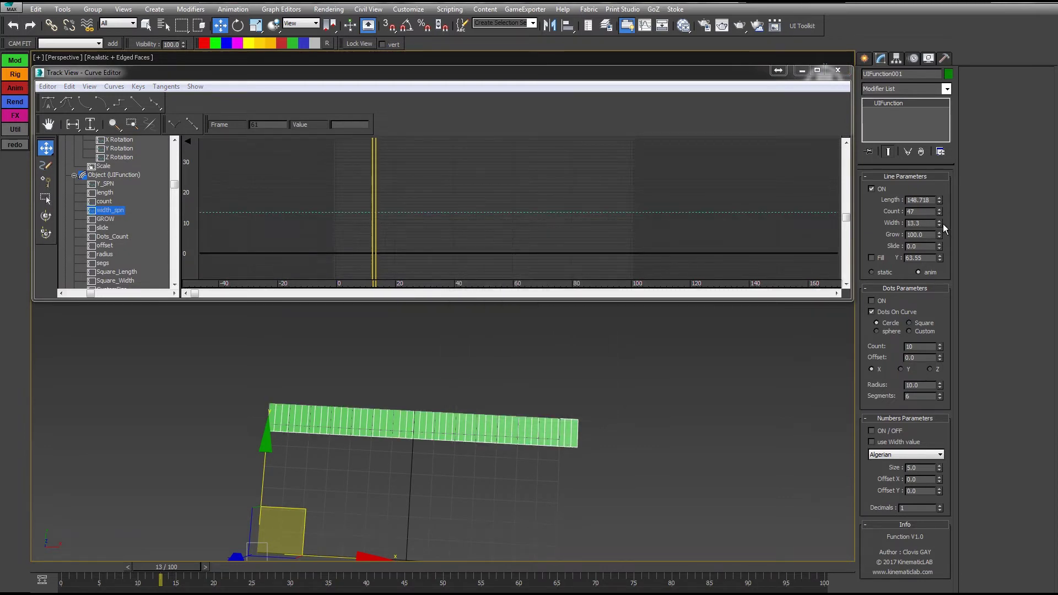
{"action": "left_click_drag", "start_coordinate": [940, 224], "coordinate": [917, 284]}
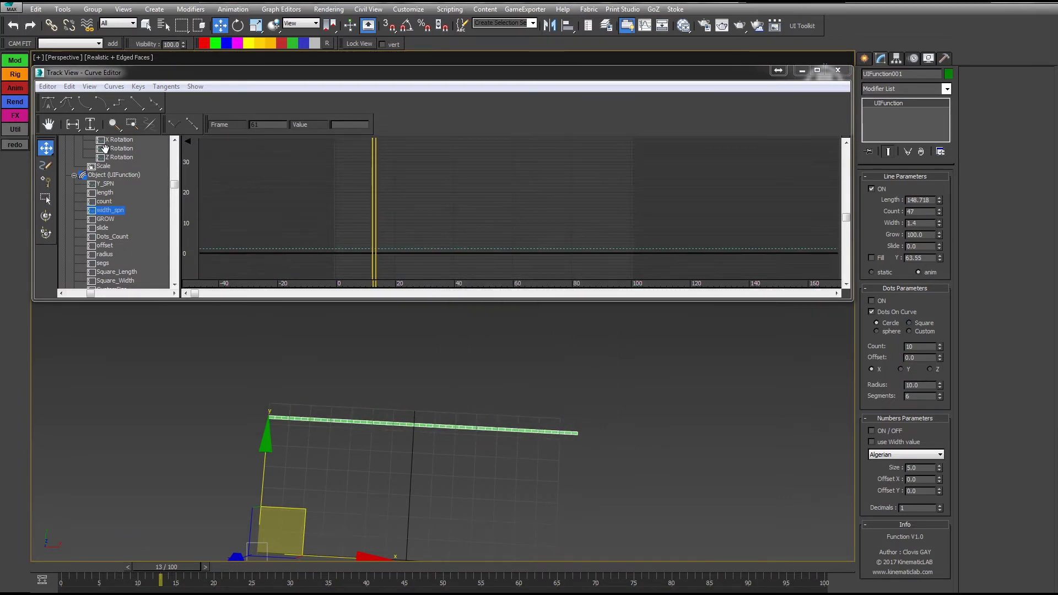
Assign a Noise Float controller to the Y_SPN track with fractal noise off and a frequency of 0.05
{"action": "left_click", "coordinate": [104, 183]}
{"action": "right_click", "coordinate": [102, 182]}
{"action": "left_click", "coordinate": [143, 199]}
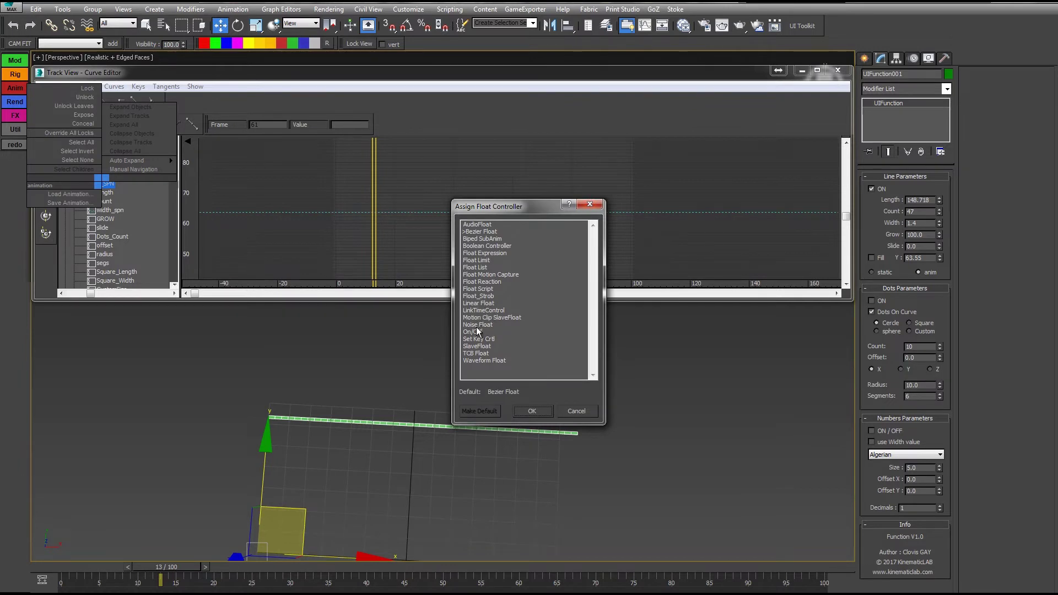
{"action": "double_click", "coordinate": [477, 325]}
{"action": "left_click", "coordinate": [134, 203]}
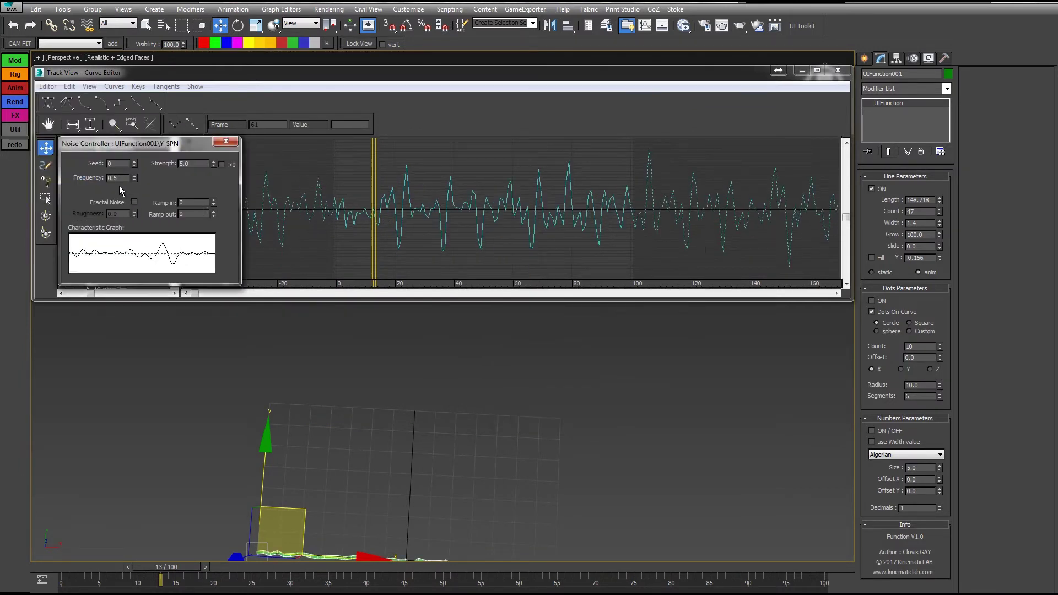
{"action": "type", "text": "00"}
{"action": "key", "text": "Return"}
{"action": "type", "text": "0.05"}
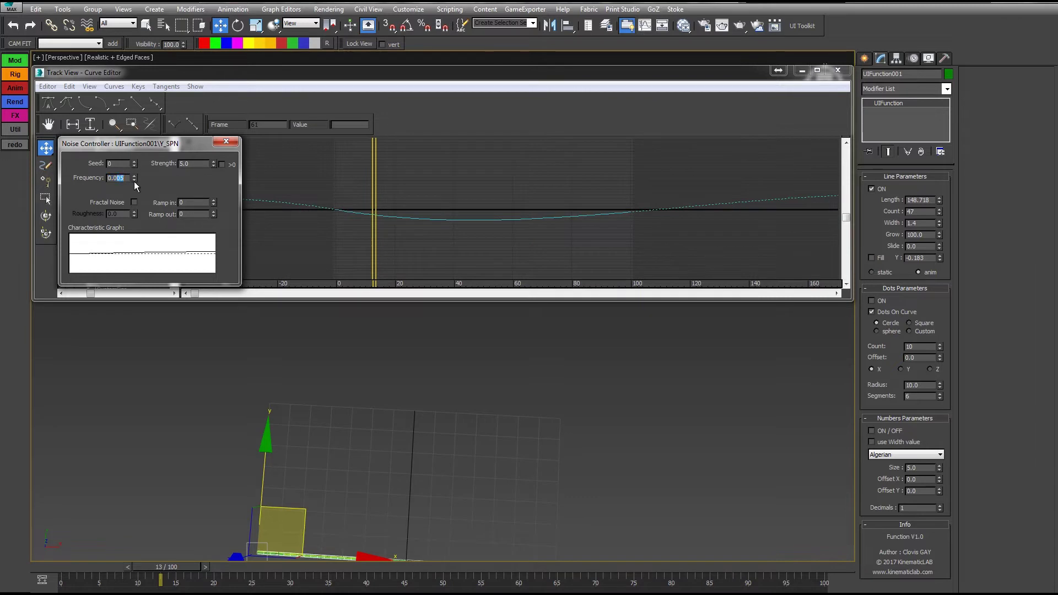
{"action": "key", "text": "Return"}
Raise the Y_SPN noise strength to 80.442 with the >0 option off, and close the noise settings and curve editor
{"action": "left_click_drag", "start_coordinate": [213, 164], "coordinate": [212, 97]}
{"action": "left_click", "coordinate": [222, 164]}
{"action": "left_click_drag", "start_coordinate": [213, 163], "coordinate": [234, 219]}
{"action": "left_click", "coordinate": [222, 164]}
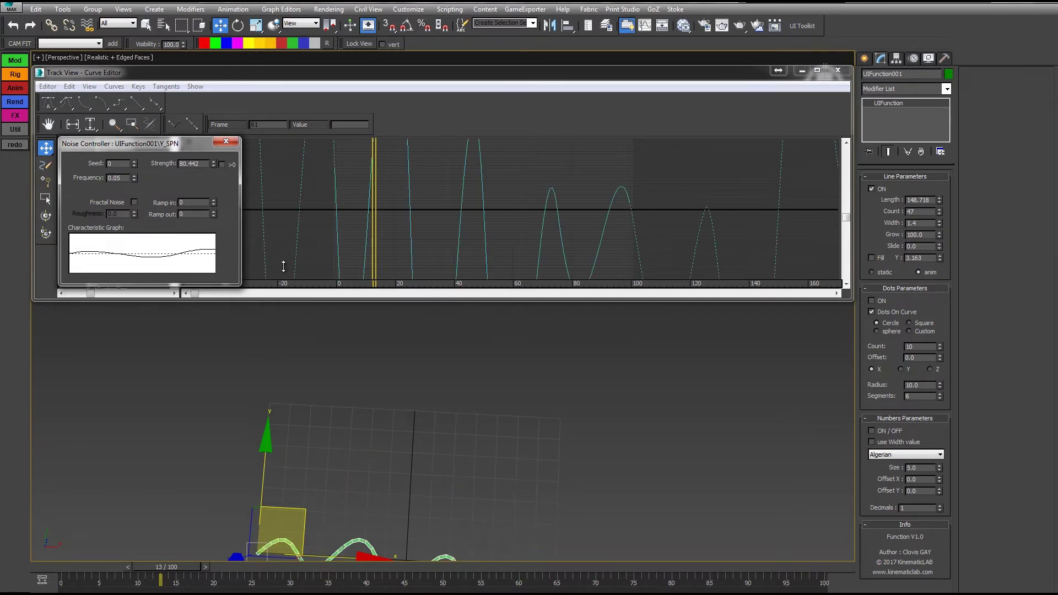
{"action": "middle_click_drag", "start_coordinate": [455, 332], "coordinate": [545, 393], "text": "alt"}
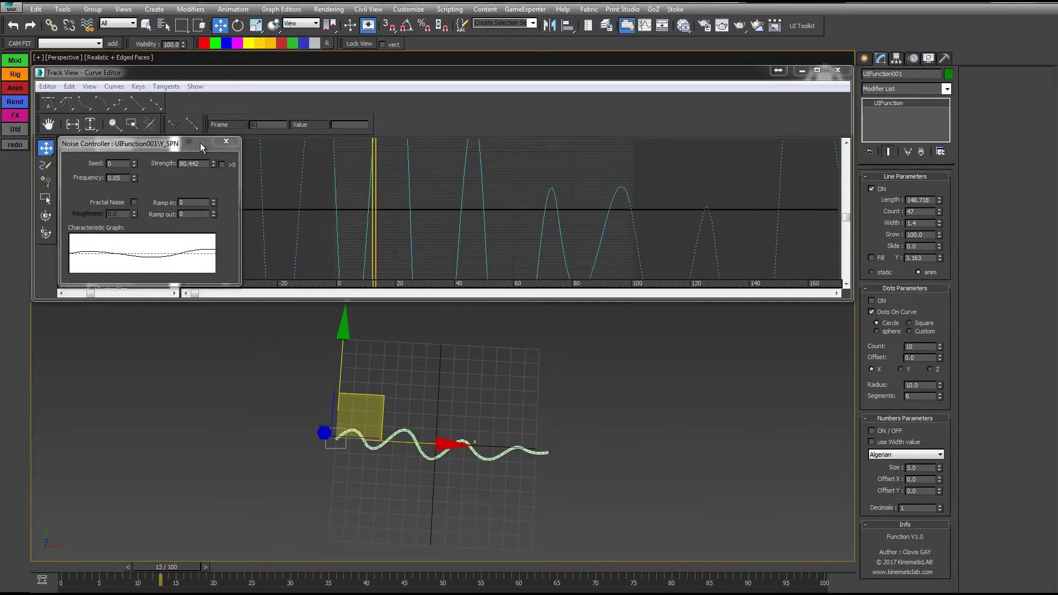
{"action": "left_click", "coordinate": [226, 141]}
{"action": "left_click", "coordinate": [838, 70]}
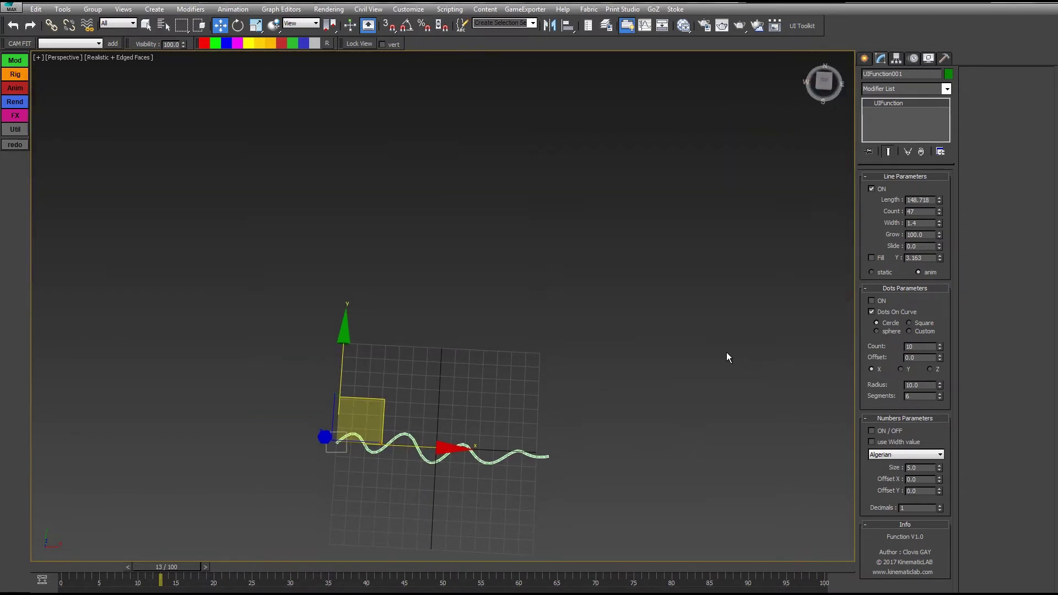
Turn on the dots and scrub through the animation back to frame 0 to check that they follow the curve
{"action": "scroll", "coordinate": [726, 352], "scroll_direction": "up", "scroll_amount": 3}
{"action": "middle_click_drag", "start_coordinate": [288, 446], "coordinate": [548, 308]}
{"action": "left_click", "coordinate": [870, 301]}
{"action": "scroll", "coordinate": [584, 372], "scroll_direction": "up", "scroll_amount": 3}
{"action": "left_click_drag", "start_coordinate": [59, 567], "coordinate": [510, 524]}
{"action": "left_click_drag", "start_coordinate": [434, 520], "coordinate": [34, 511]}
{"action": "key", "text": "w"}
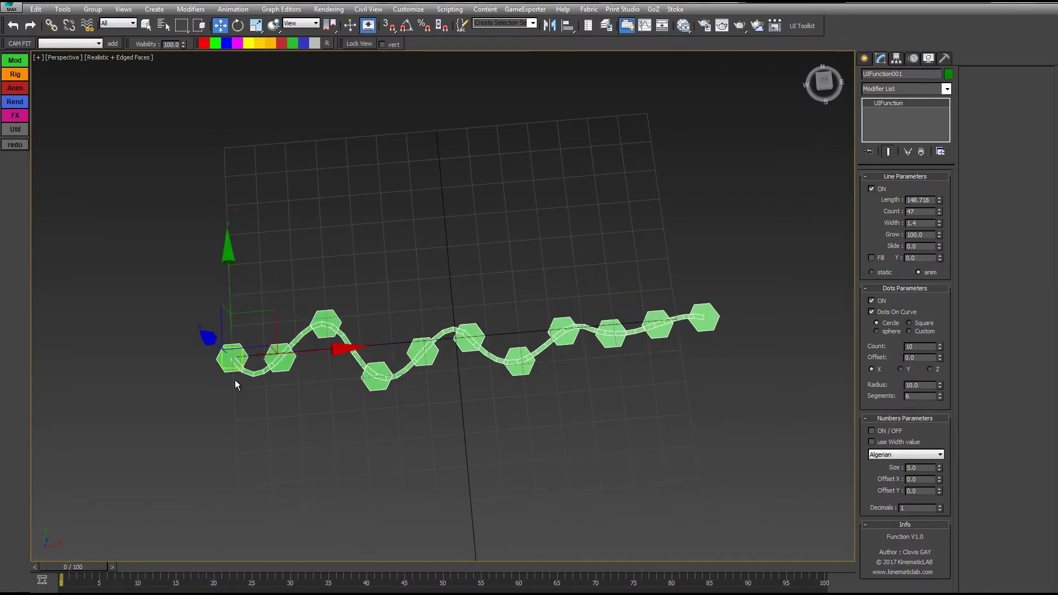
Turn off Dots On Curve at frame 47 and scrub the timeline to frame 66
{"action": "key", "text": "q"}
{"action": "left_click_drag", "start_coordinate": [117, 561], "coordinate": [435, 532]}
{"action": "key", "text": "w"}
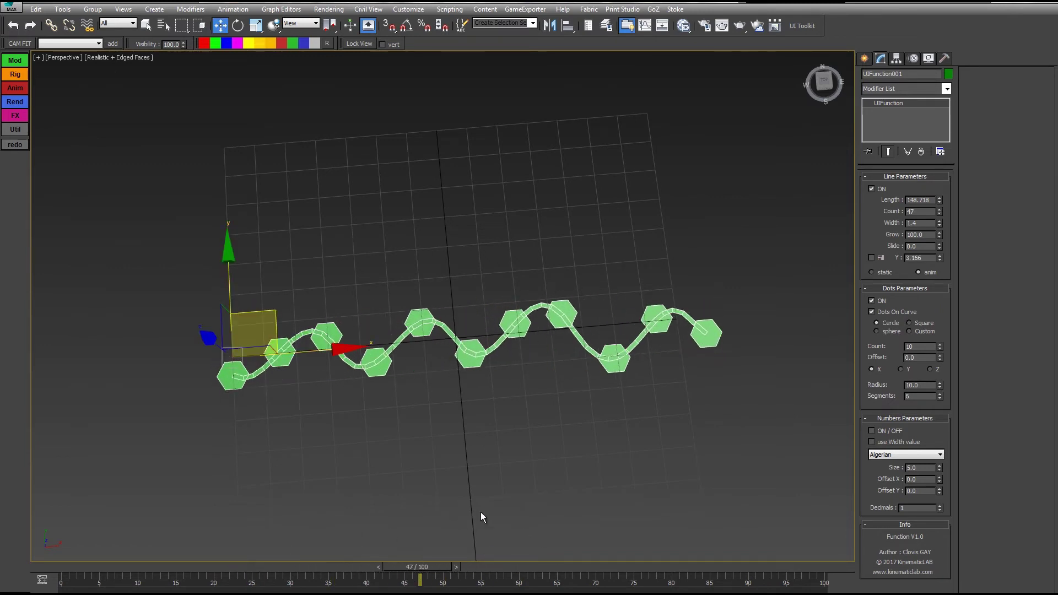
{"action": "left_click", "coordinate": [881, 310]}
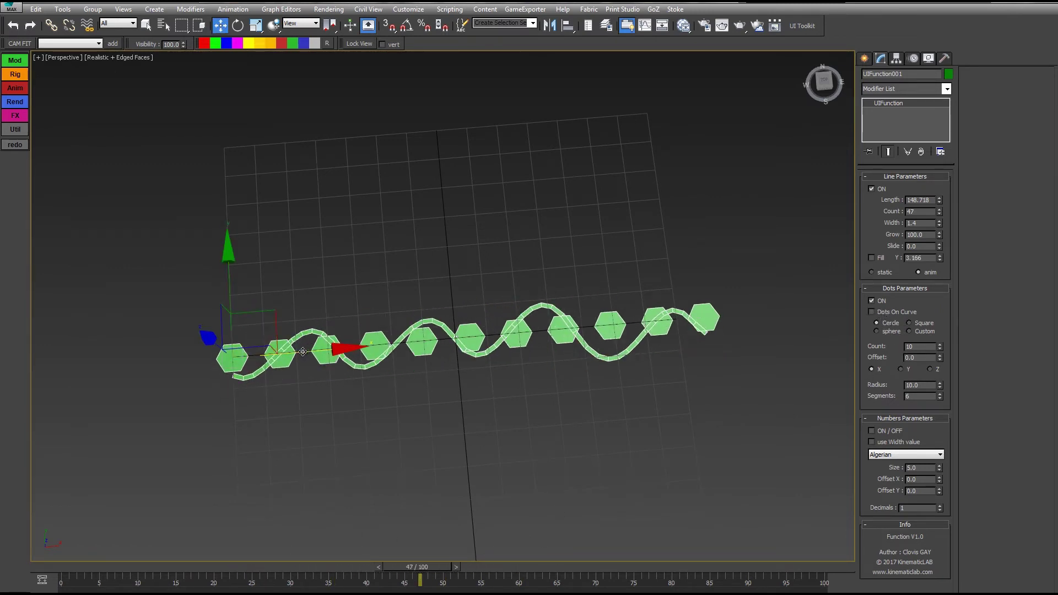
{"action": "left_click_drag", "start_coordinate": [81, 576], "coordinate": [560, 523]}
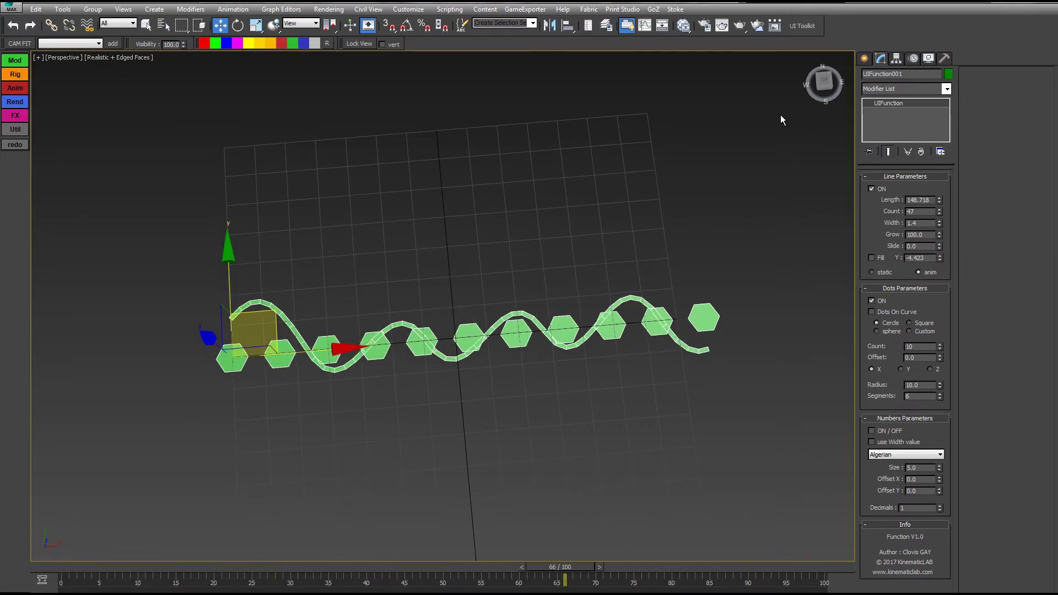
Reopen the Y_SPN track's noise settings in the curve editor and restrict the noise to values above 0
{"action": "left_click", "coordinate": [650, 26]}
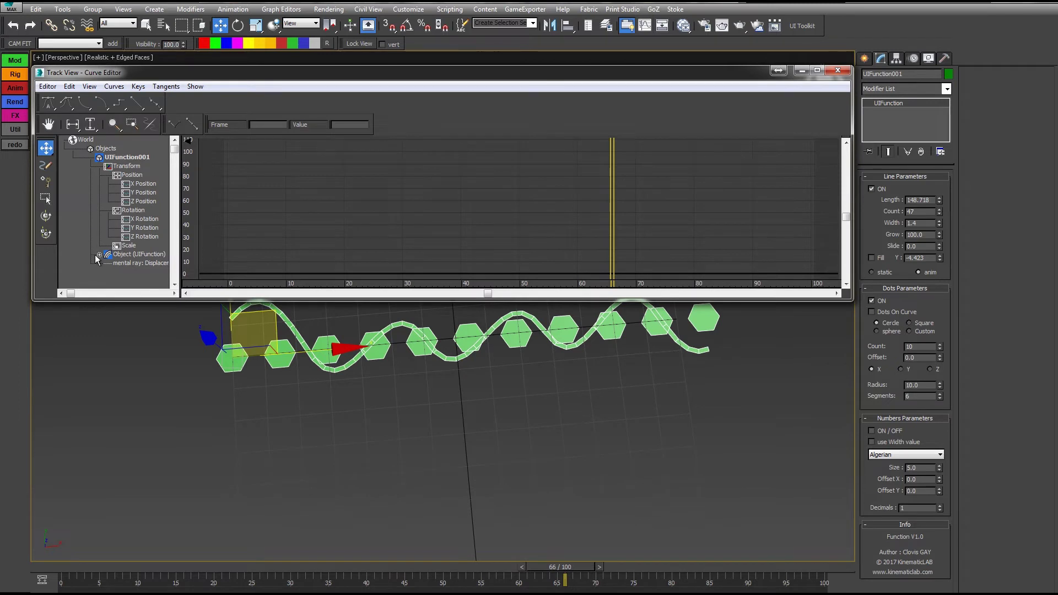
{"action": "left_click", "coordinate": [99, 255]}
{"action": "scroll", "coordinate": [113, 229], "scroll_direction": "down", "scroll_amount": 2}
{"action": "double_click", "coordinate": [113, 211]}
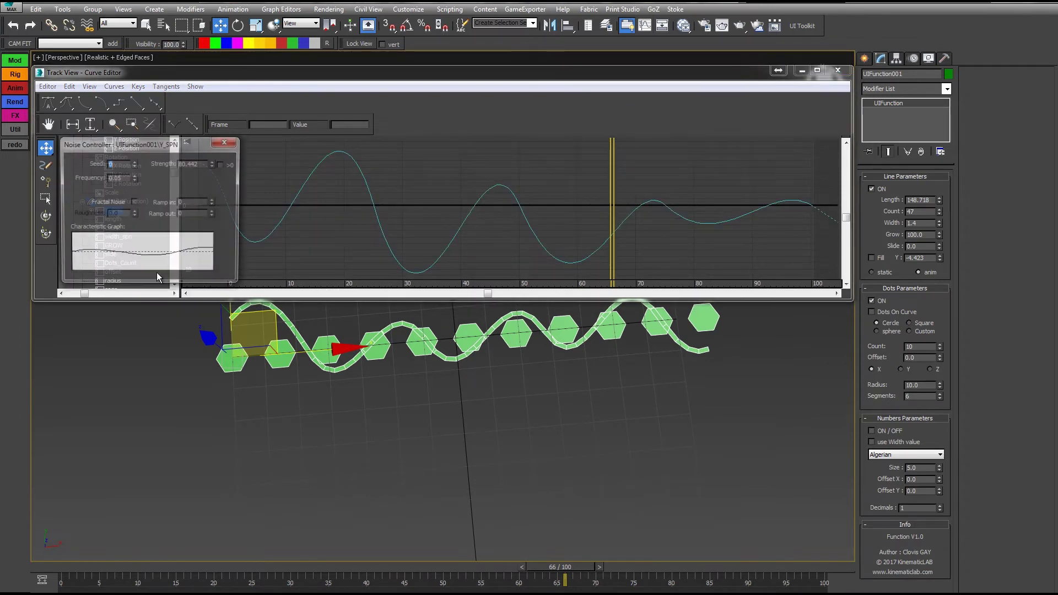
{"action": "left_click", "coordinate": [222, 164]}
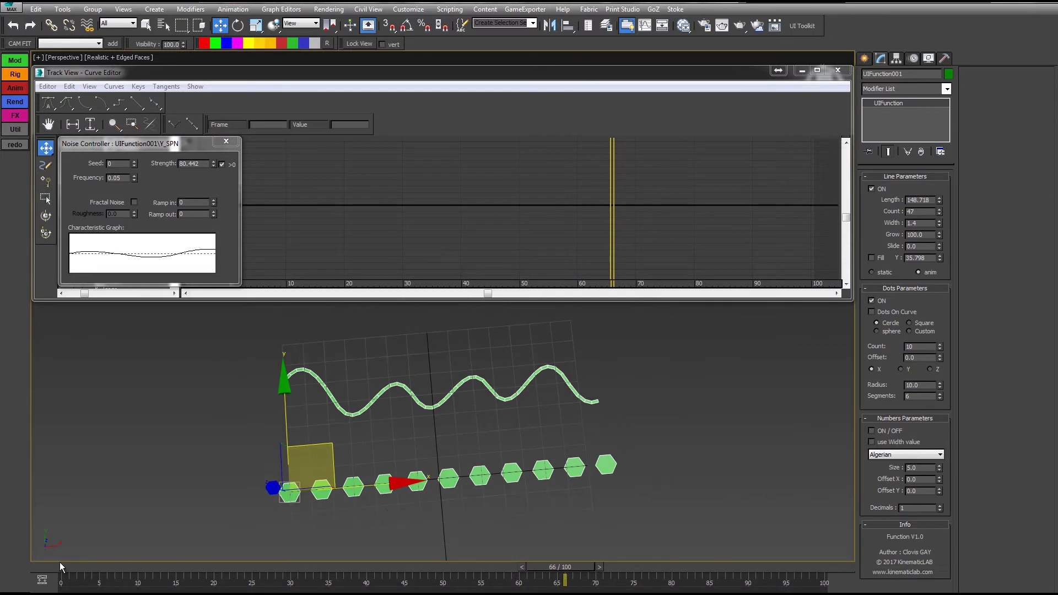
Scrub to frame 23 and lower the Y_SPN noise strength to 37.003
{"action": "left_click_drag", "start_coordinate": [60, 564], "coordinate": [226, 581]}
{"action": "key", "text": "w"}
{"action": "left_click_drag", "start_coordinate": [213, 162], "coordinate": [216, 196]}
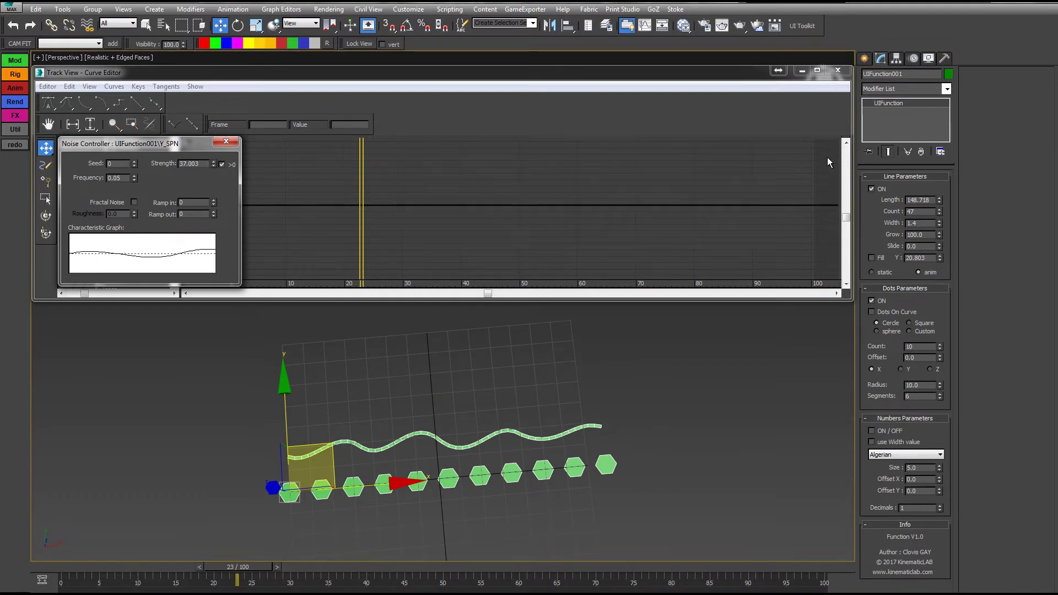
Narrow the curve editor window and set the dots Count to 20, testing it with Dots On Curve on and off
{"action": "left_click_drag", "start_coordinate": [853, 168], "coordinate": [619, 171]}
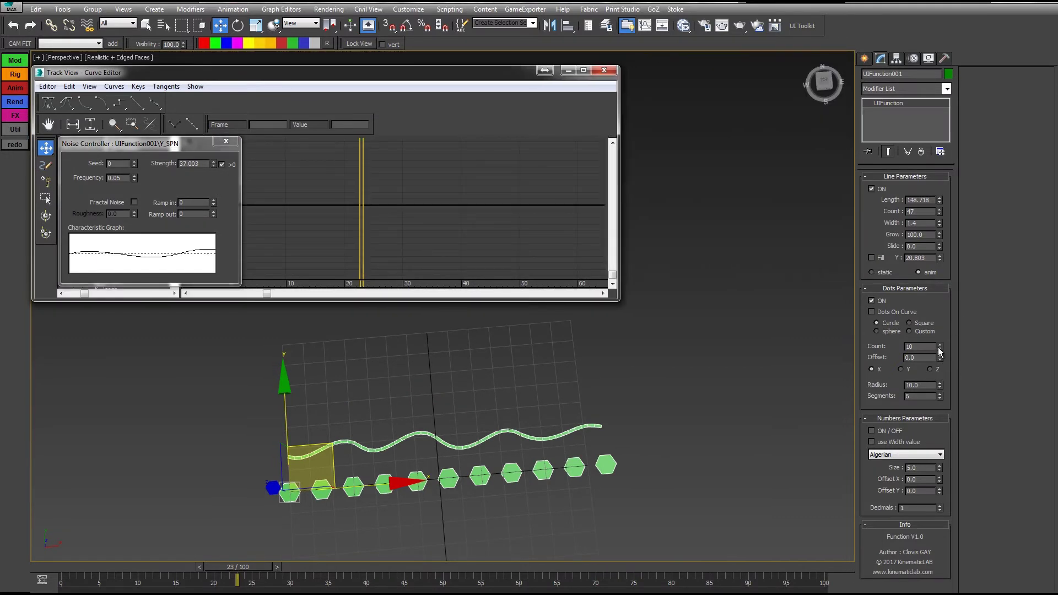
{"action": "mouse_move", "coordinate": [940, 352]}
{"action": "left_mouse_down"}
{"action": "mouse_move", "coordinate": [939, 331]}
{"action": "mouse_move", "coordinate": [940, 358]}
{"action": "mouse_move", "coordinate": [932, 341]}
{"action": "left_mouse_up"}
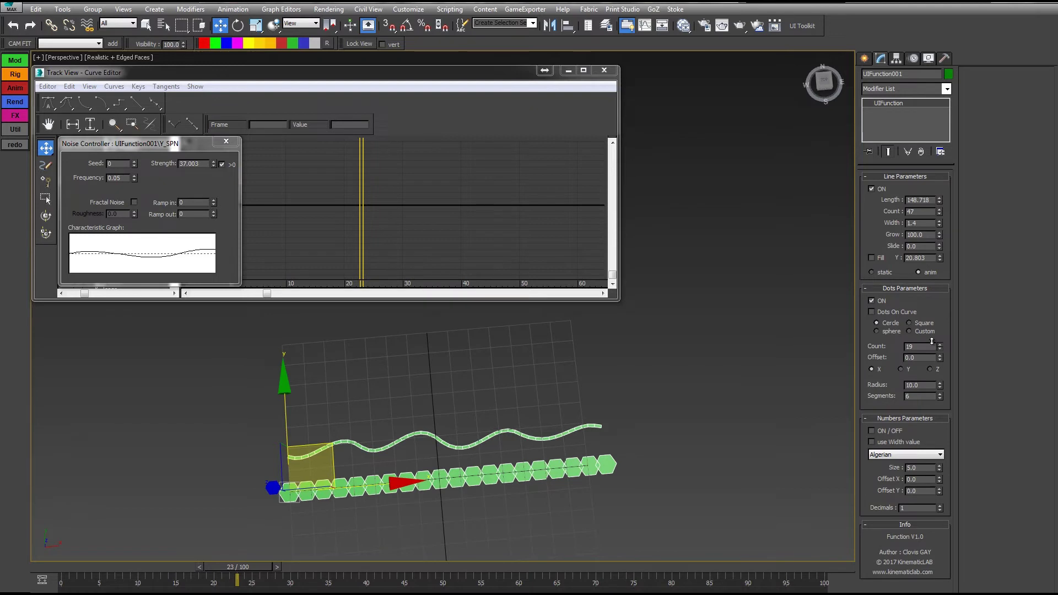
{"action": "left_click", "coordinate": [871, 312]}
{"action": "left_click_drag", "start_coordinate": [940, 352], "coordinate": [932, 495]}
{"action": "left_click", "coordinate": [871, 312]}
{"action": "right_click", "coordinate": [932, 495]}
Try offsetting the row of dots along different axes, including Z, and cancel each offset
{"action": "left_click_drag", "start_coordinate": [940, 358], "coordinate": [941, 478]}
{"action": "right_click", "coordinate": [941, 478]}
{"action": "middle_click_drag", "start_coordinate": [821, 394], "coordinate": [897, 325], "text": "alt"}
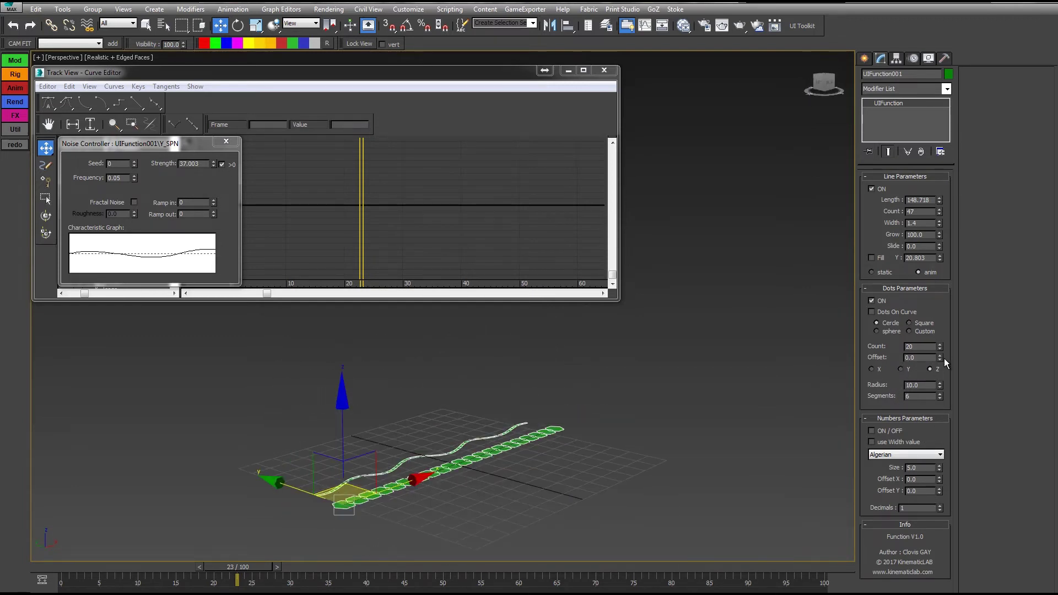
{"action": "left_click_drag", "start_coordinate": [940, 358], "coordinate": [918, 469]}
{"action": "right_click", "coordinate": [919, 469]}
Reduce the dots' Radius to 5.8
{"action": "middle_click_drag", "start_coordinate": [695, 373], "coordinate": [656, 437], "text": "alt"}
{"action": "left_click_drag", "start_coordinate": [939, 385], "coordinate": [936, 408]}
{"action": "right_click", "coordinate": [935, 408]}
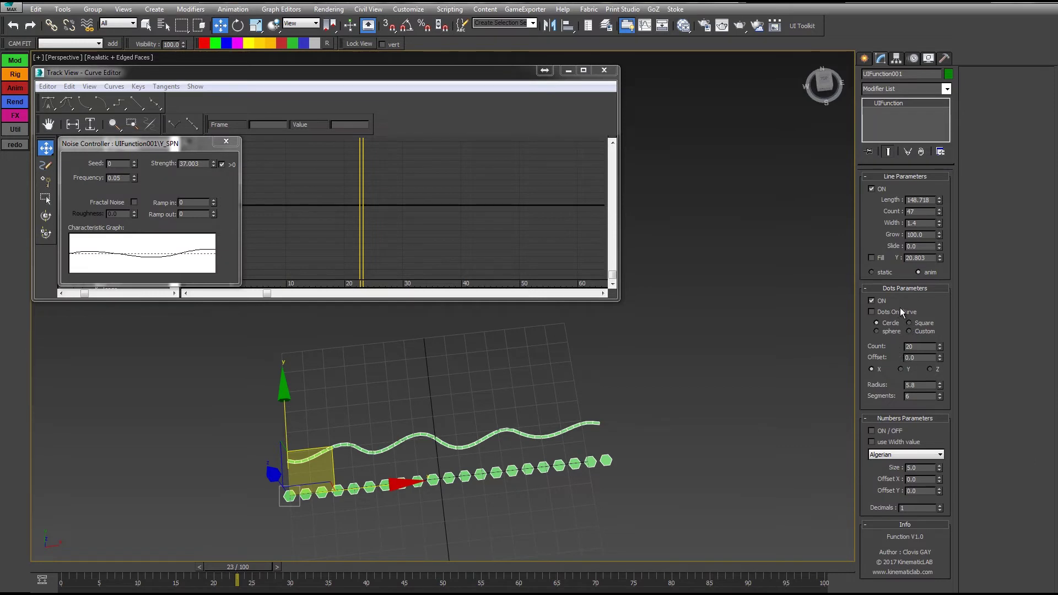
Try the Square and sphere dot shapes with adjusted sizes, return to Cercle, and close the noise settings
{"action": "left_click", "coordinate": [909, 323]}
{"action": "left_click_drag", "start_coordinate": [939, 388], "coordinate": [937, 430]}
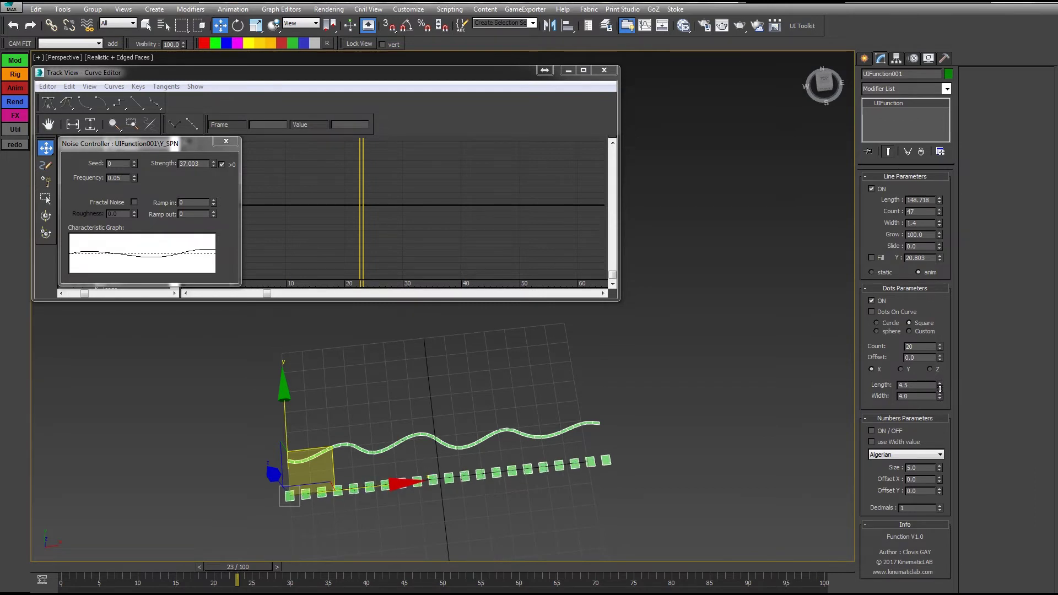
{"action": "left_click", "coordinate": [884, 330]}
{"action": "left_click_drag", "start_coordinate": [939, 385], "coordinate": [936, 357]}
{"action": "right_click", "coordinate": [935, 357]}
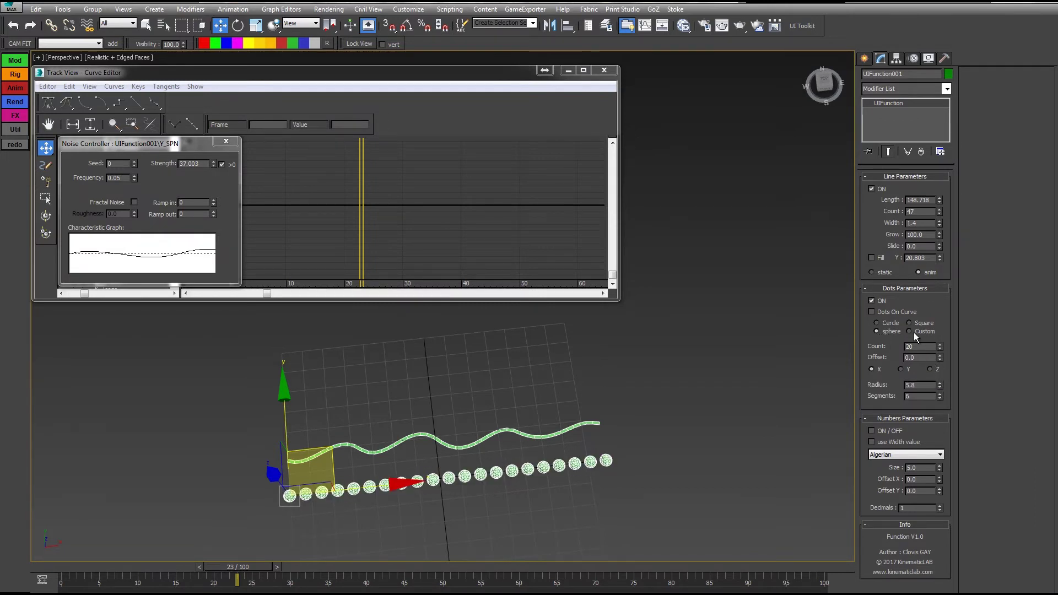
{"action": "left_click", "coordinate": [883, 323]}
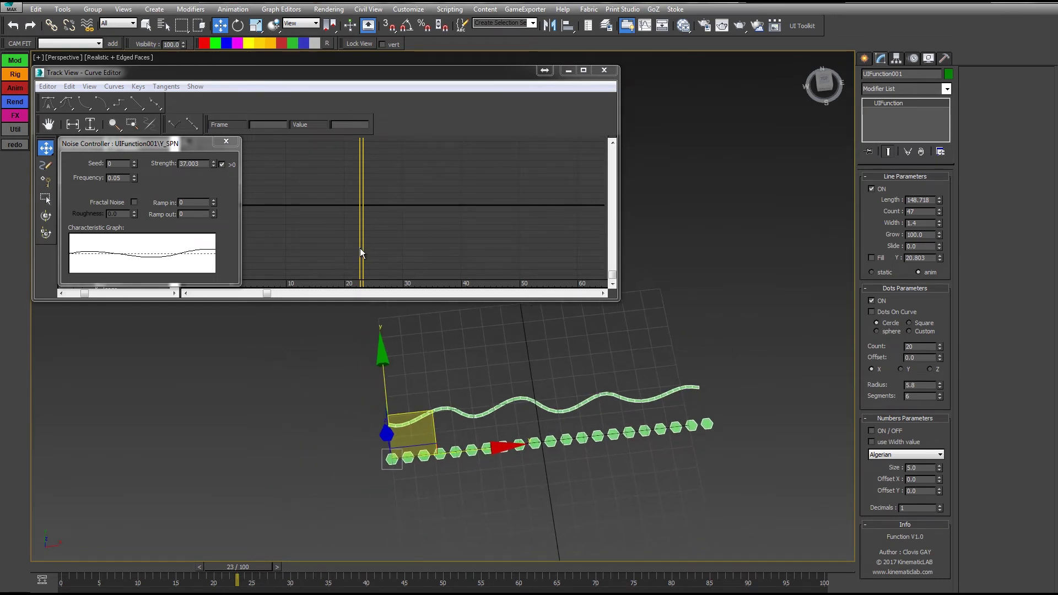
{"action": "left_click", "coordinate": [226, 141]}
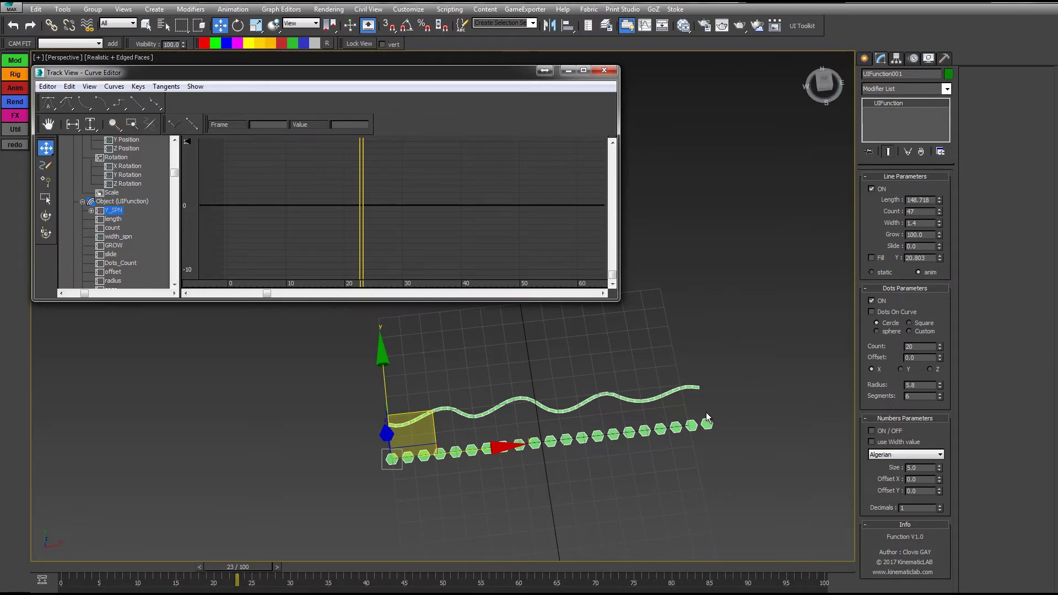
Turn on the Numbers display so the UIFunction object's dots show value labels
{"action": "middle_click_drag", "start_coordinate": [706, 413], "coordinate": [680, 412]}
{"action": "left_click", "coordinate": [871, 431]}
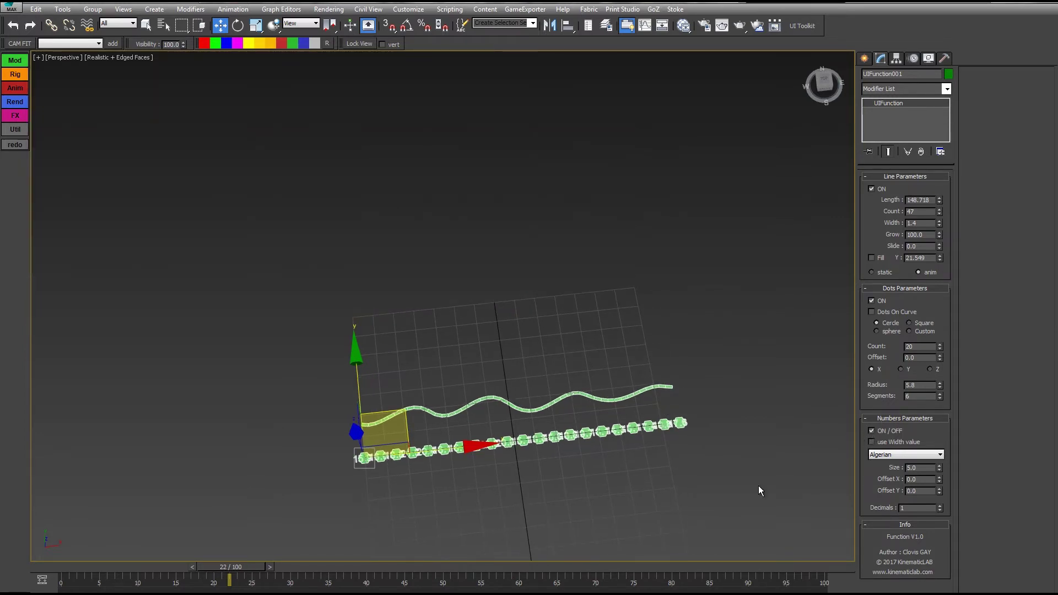
{"action": "scroll", "coordinate": [514, 300], "scroll_direction": "up", "scroll_amount": 5}
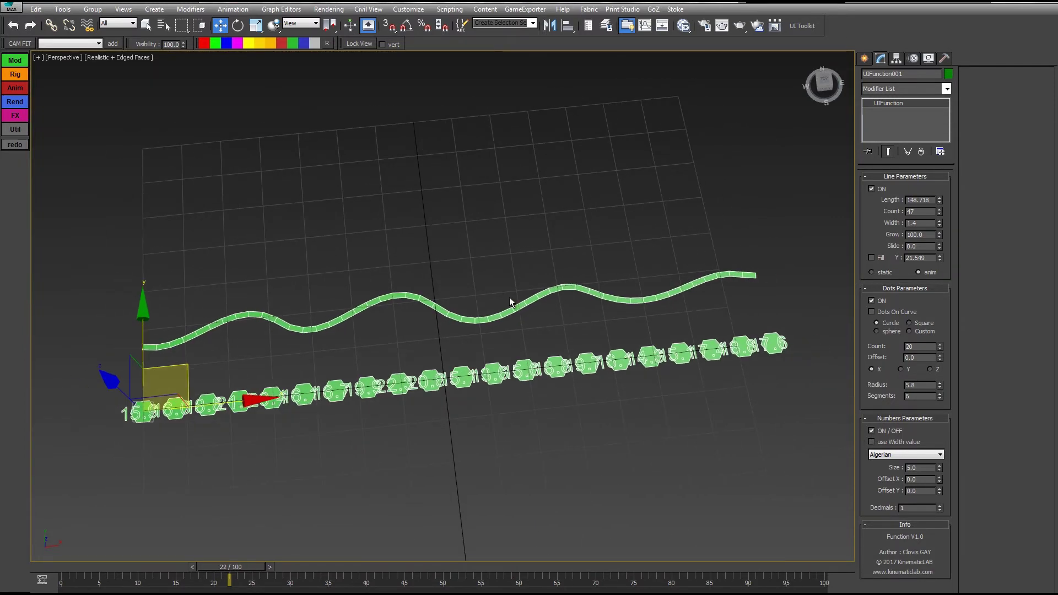
{"action": "middle_click_drag", "start_coordinate": [509, 296], "coordinate": [521, 287]}
{"action": "mouse_move", "coordinate": [739, 385]}
{"action": "middle_mouse_down"}
{"action": "mouse_move", "coordinate": [754, 401]}
{"action": "mouse_move", "coordinate": [728, 390]}
{"action": "middle_mouse_up"}
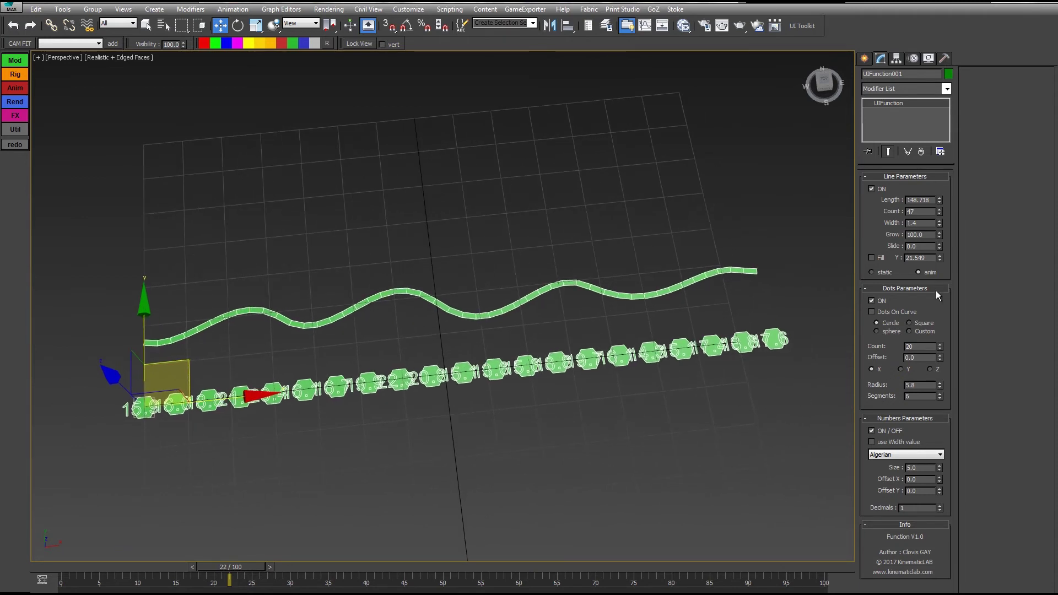
Place the dots on the curve and reduce their Radius to 2.9
{"action": "left_click", "coordinate": [872, 312]}
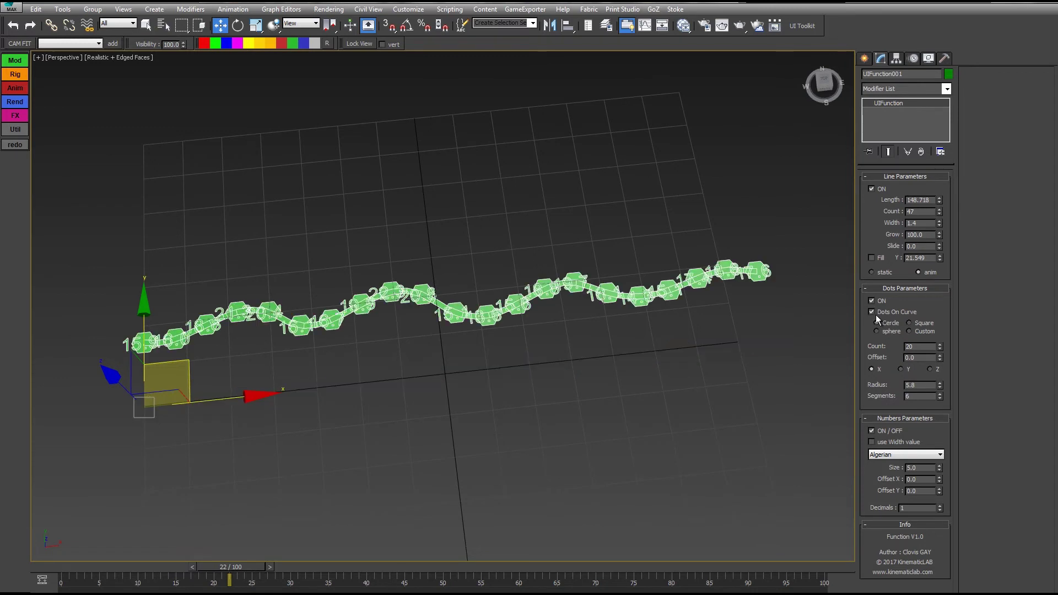
{"action": "middle_click_drag", "start_coordinate": [654, 246], "coordinate": [656, 306]}
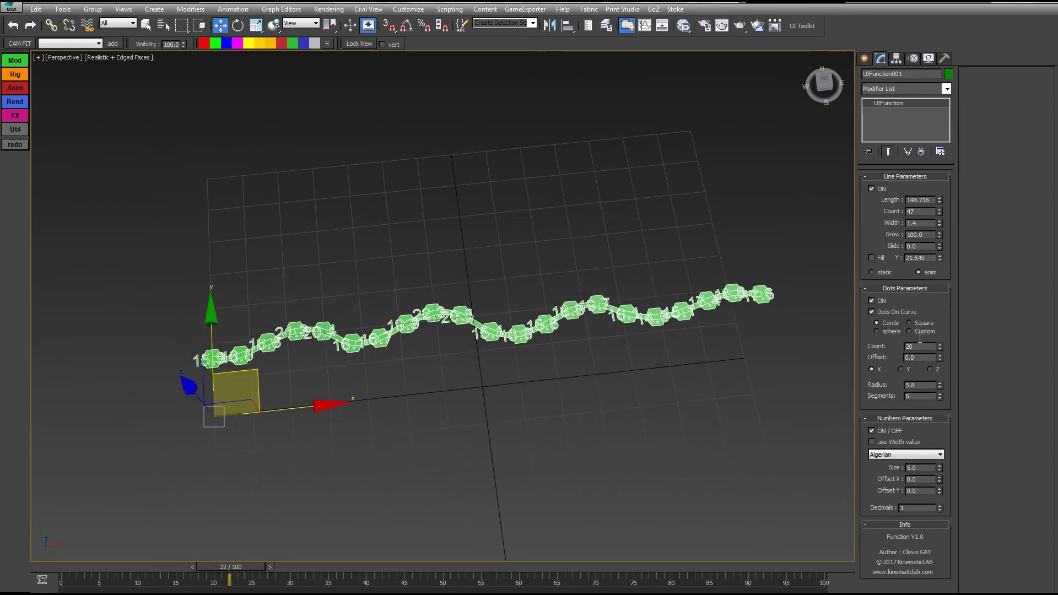
{"action": "left_click_drag", "start_coordinate": [939, 385], "coordinate": [938, 399]}
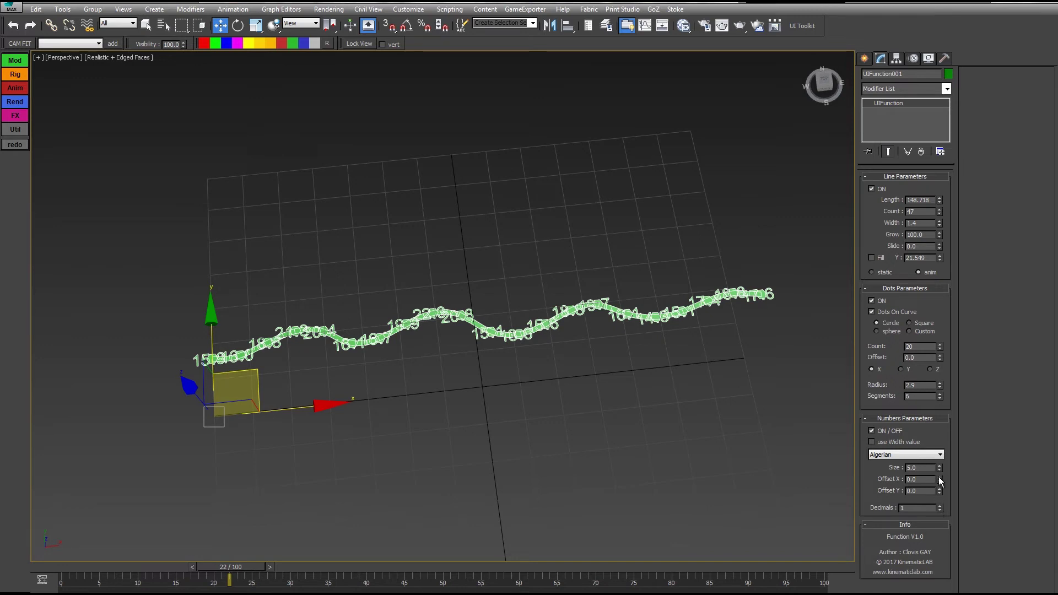
Raise the number labels with an Offset Y of 8.1 and reduce their Size to 2.9
{"action": "left_click_drag", "start_coordinate": [939, 491], "coordinate": [862, 408]}
{"action": "scroll", "coordinate": [711, 397], "scroll_direction": "up", "scroll_amount": 3}
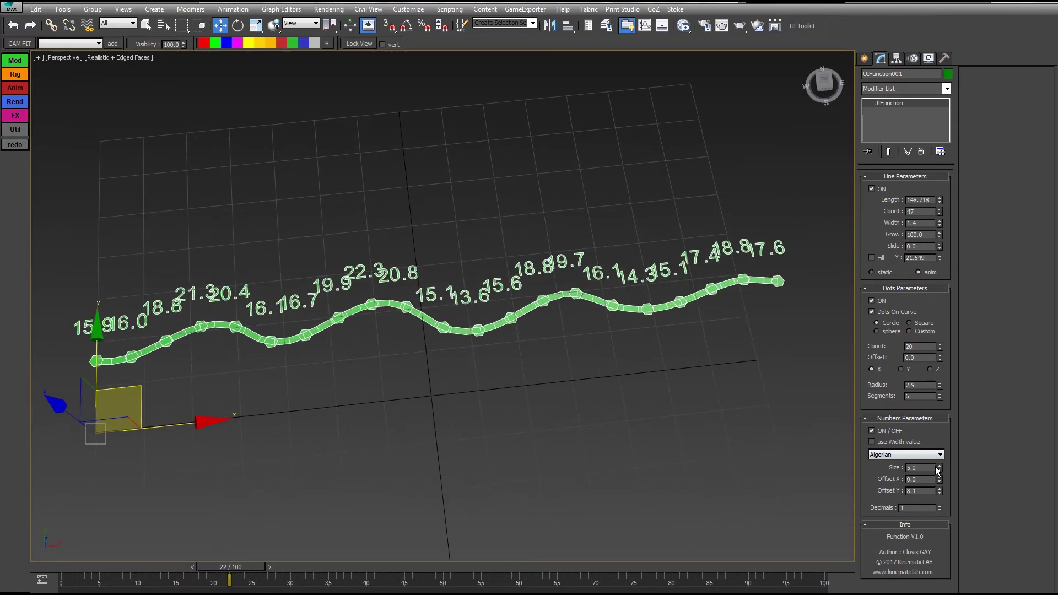
{"action": "left_click_drag", "start_coordinate": [940, 467], "coordinate": [940, 468]}
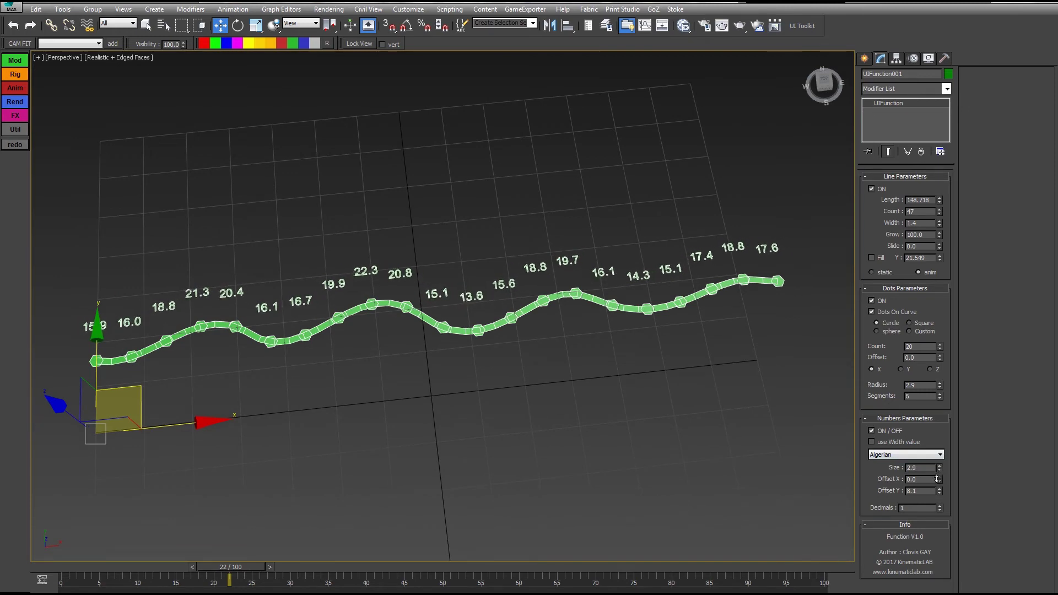
Scrub the animation to preview the changing numbers, test the labels' Offset Y at zero and back at 8.1, and stop at frame 13
{"action": "left_click_drag", "start_coordinate": [65, 567], "coordinate": [386, 477]}
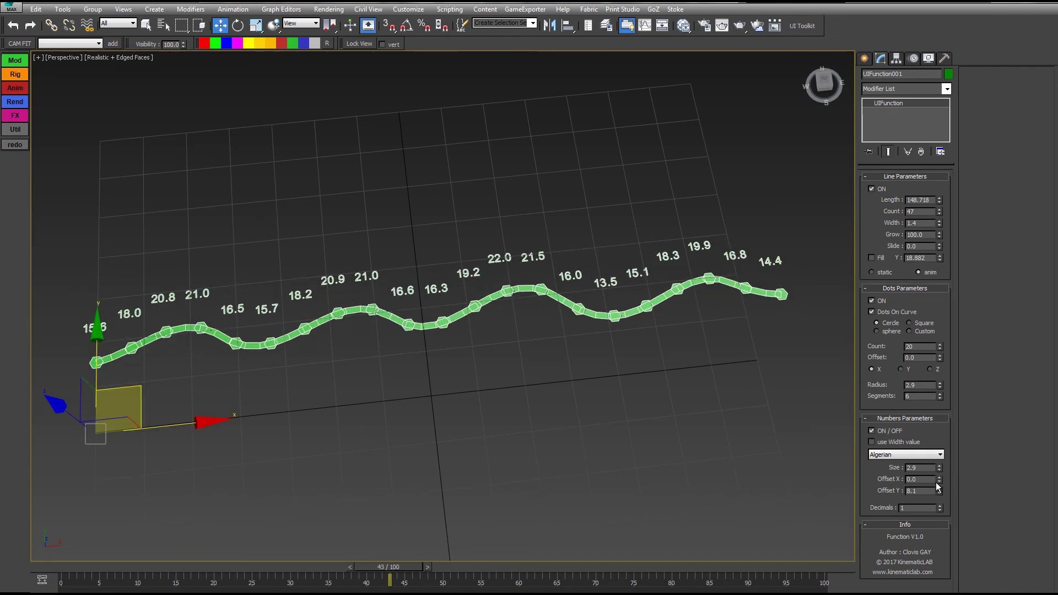
{"action": "right_click", "coordinate": [940, 491]}
{"action": "mouse_move", "coordinate": [417, 561]}
{"action": "left_mouse_down"}
{"action": "mouse_move", "coordinate": [275, 561]}
{"action": "mouse_move", "coordinate": [426, 563]}
{"action": "left_mouse_up"}
{"action": "left_click_drag", "start_coordinate": [939, 490], "coordinate": [929, 445]}
{"action": "left_click_drag", "start_coordinate": [67, 572], "coordinate": [166, 561]}
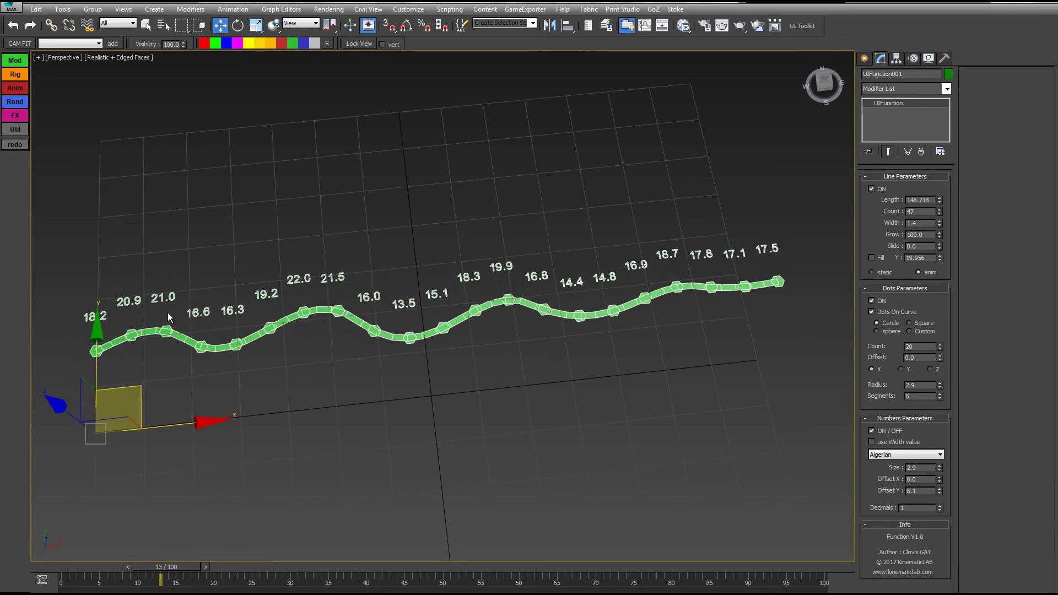
{"action": "middle_click_drag", "start_coordinate": [472, 345], "coordinate": [476, 351]}
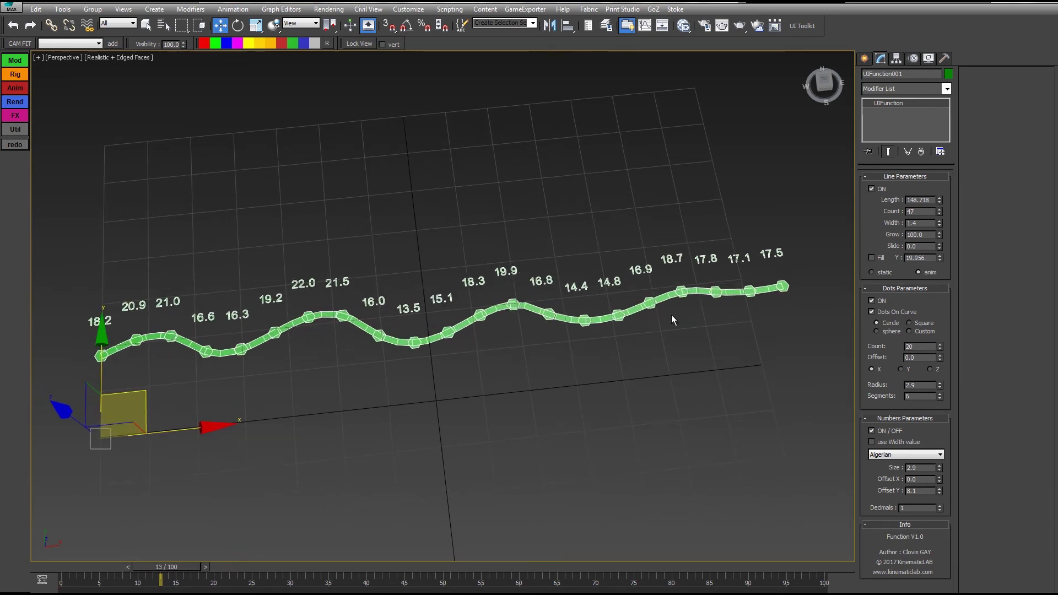
Reset the dots' Count to 0 and raise it one by one to 13
{"action": "right_click", "coordinate": [940, 345]}
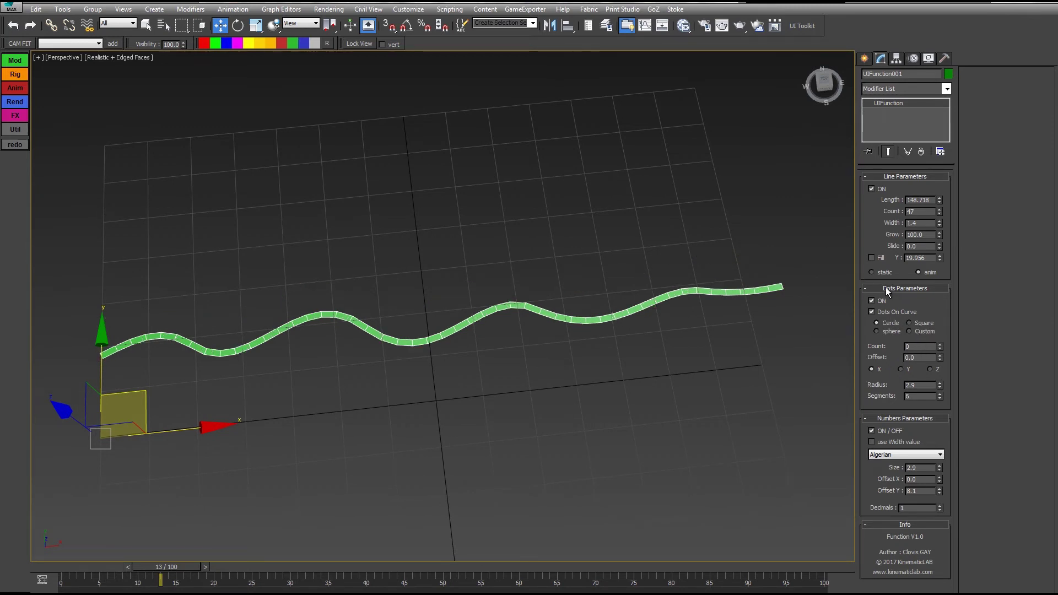
{"action": "left_click", "coordinate": [938, 344]}
{"action": "left_click", "coordinate": [939, 344]}
{"action": "left_click", "coordinate": [939, 344]}
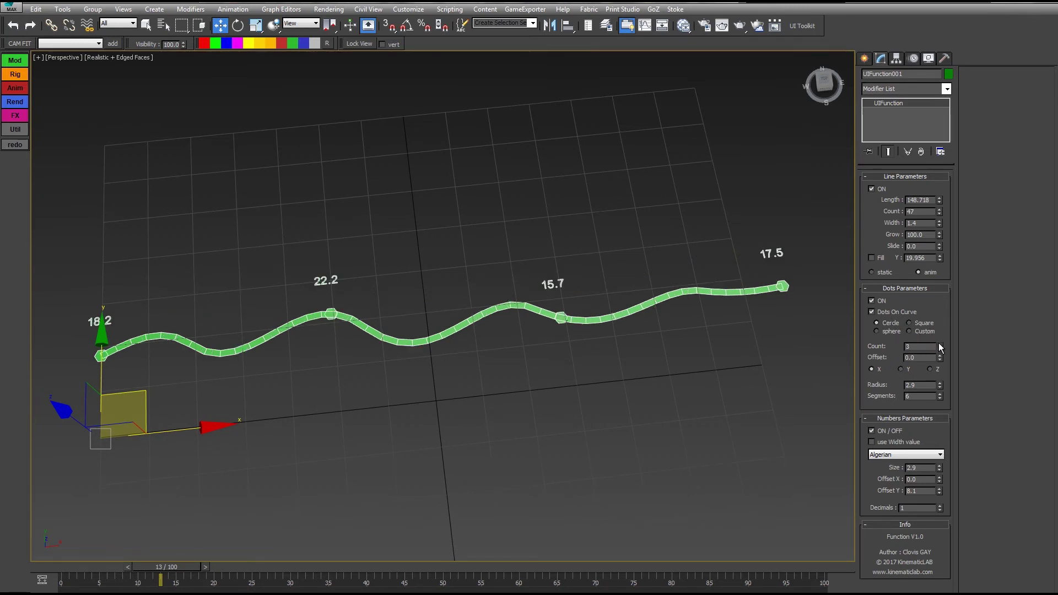
{"action": "left_click", "coordinate": [939, 344]}
{"action": "left_click", "coordinate": [939, 343]}
{"action": "left_click", "coordinate": [939, 344]}
{"action": "left_click", "coordinate": [939, 344]}
{"action": "left_click", "coordinate": [939, 343]}
{"action": "left_click", "coordinate": [939, 344]}
{"action": "left_click", "coordinate": [939, 344]}
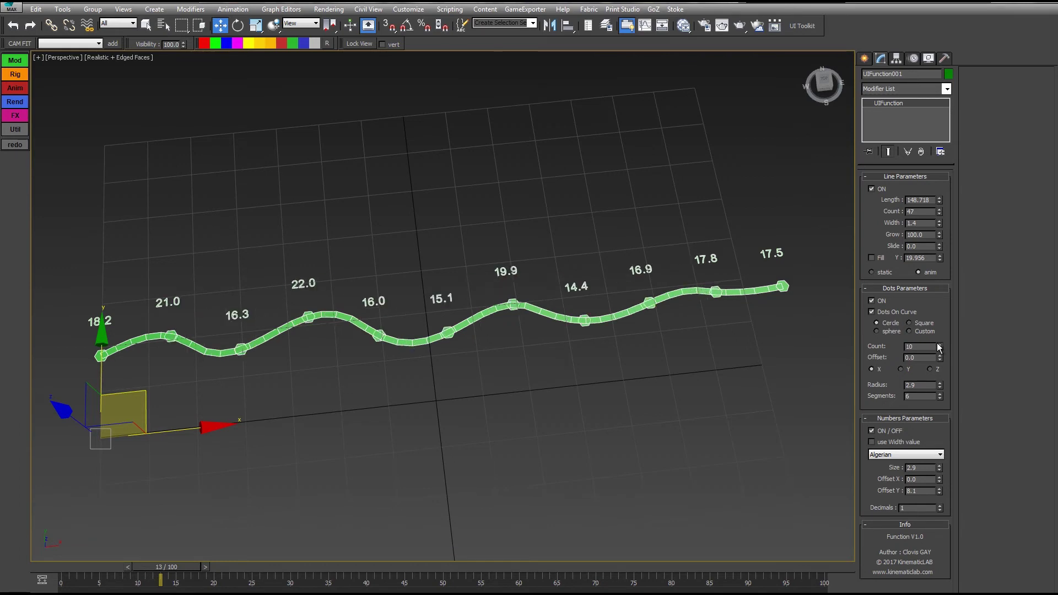
{"action": "left_click", "coordinate": [939, 344]}
{"action": "left_click", "coordinate": [939, 345]}
{"action": "left_click", "coordinate": [939, 345]}
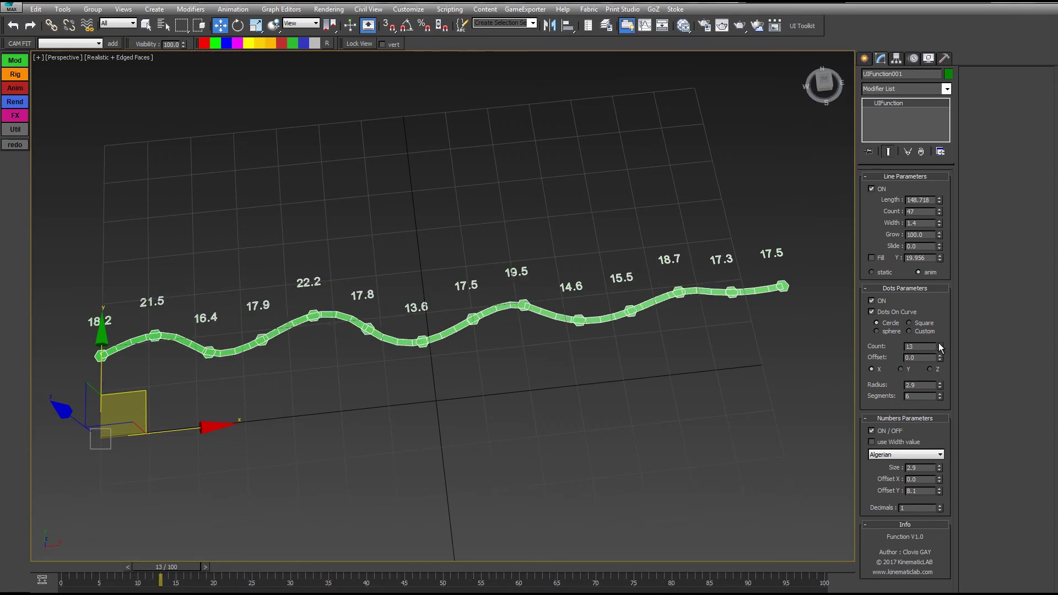
Try lower and higher dots Count values, such as 11 and 15, and return the Count to 13
{"action": "left_click", "coordinate": [940, 348]}
{"action": "left_click", "coordinate": [940, 348]}
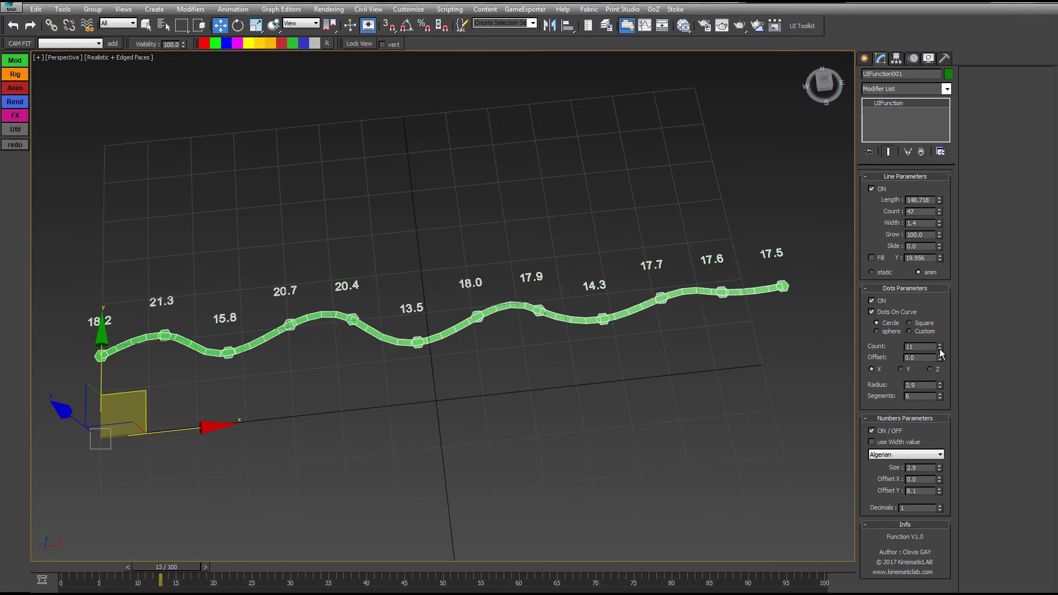
{"action": "left_click", "coordinate": [939, 349]}
{"action": "left_click", "coordinate": [939, 349]}
{"action": "left_click", "coordinate": [939, 345]}
{"action": "left_click", "coordinate": [939, 345]}
{"action": "left_click", "coordinate": [939, 344]}
{"action": "left_click", "coordinate": [939, 345]}
{"action": "left_click", "coordinate": [939, 345]}
{"action": "left_click", "coordinate": [939, 345]}
{"action": "left_click", "coordinate": [939, 345]}
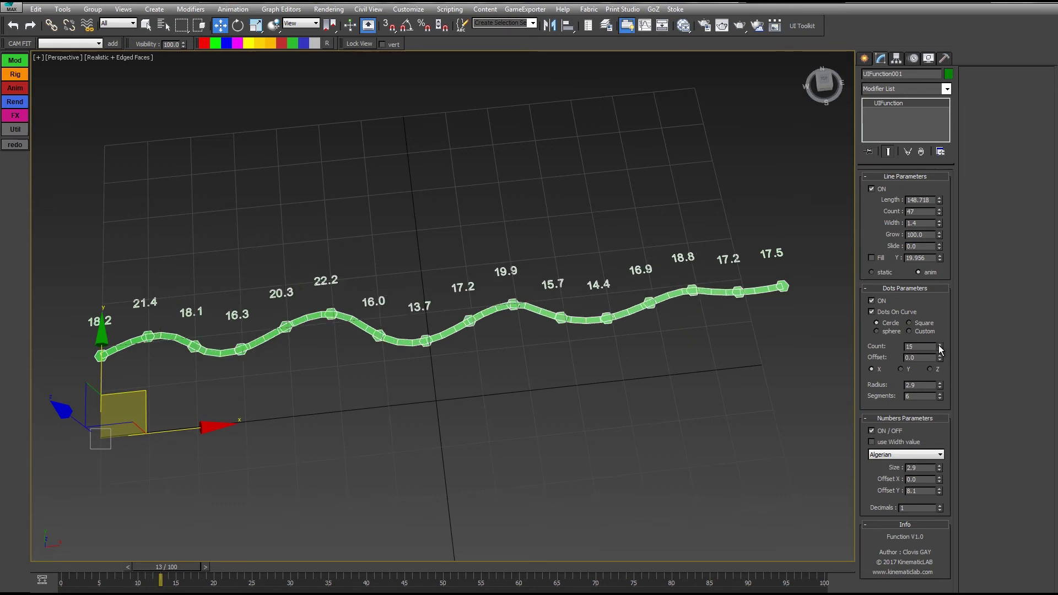
{"action": "left_click", "coordinate": [939, 349]}
{"action": "left_click", "coordinate": [939, 349]}
{"action": "left_click", "coordinate": [939, 348]}
{"action": "left_click", "coordinate": [939, 349]}
{"action": "left_click", "coordinate": [939, 350]}
{"action": "left_click", "coordinate": [940, 343]}
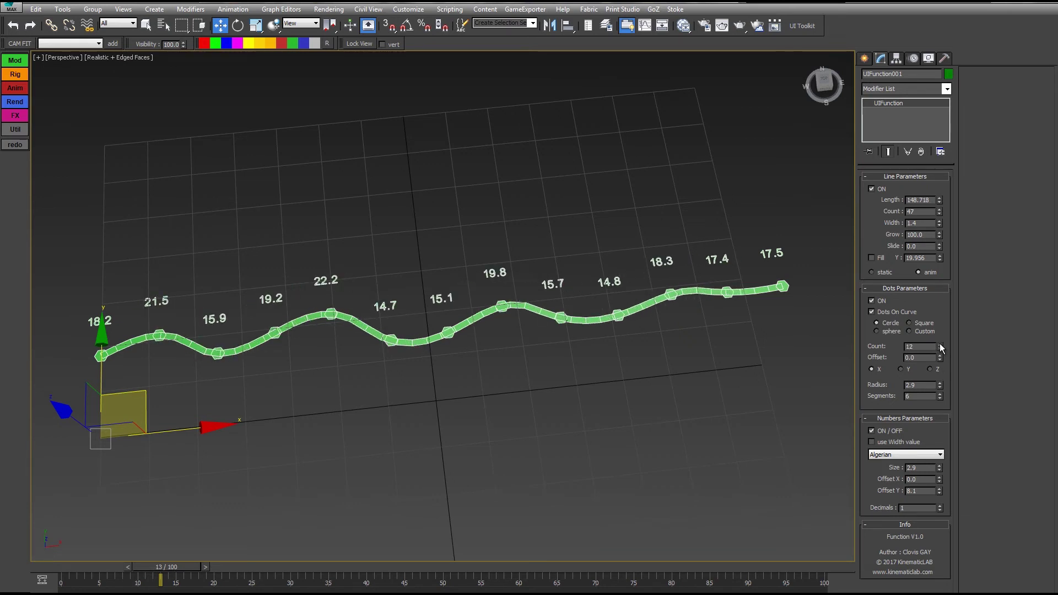
{"action": "left_click", "coordinate": [940, 343]}
Browse the number fonts, try Arial and Arimo, and set the labels' font to Berlin Sans FB
{"action": "left_click", "coordinate": [892, 454]}
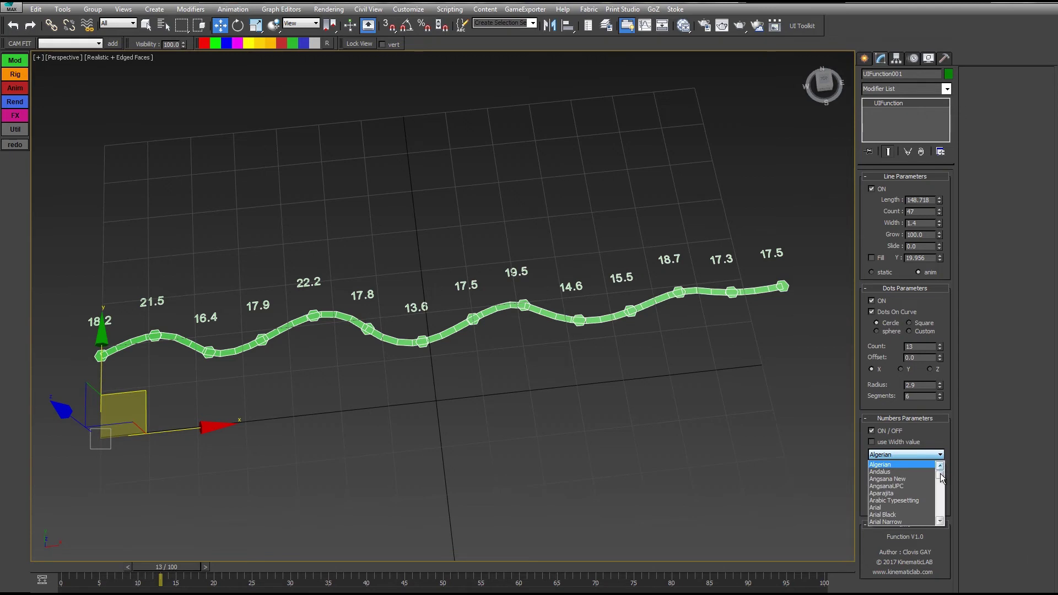
{"action": "left_click_drag", "start_coordinate": [939, 474], "coordinate": [940, 481]}
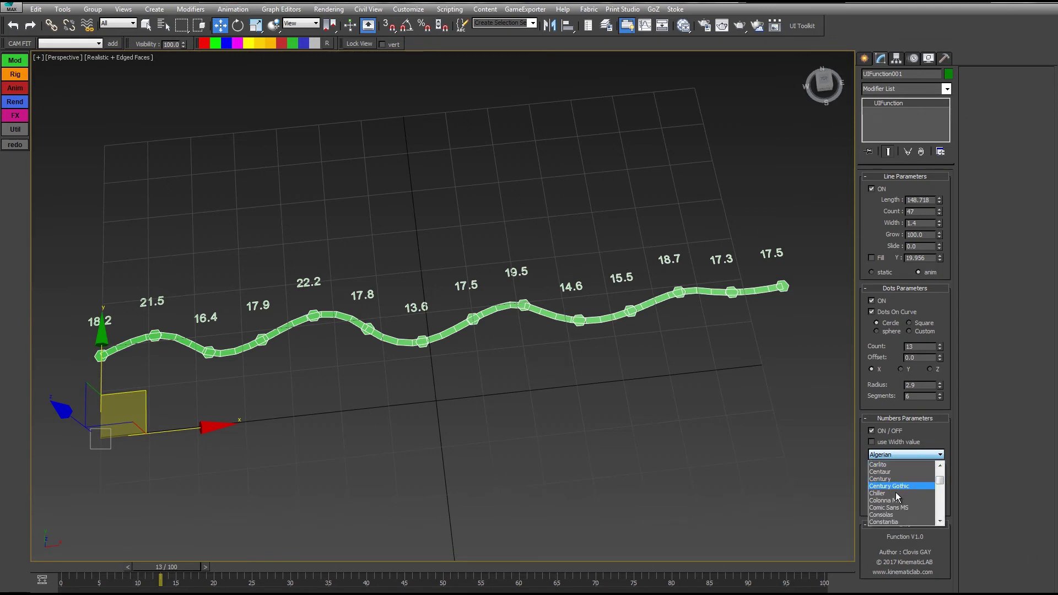
{"action": "scroll", "coordinate": [939, 477], "scroll_direction": "up", "scroll_amount": 6}
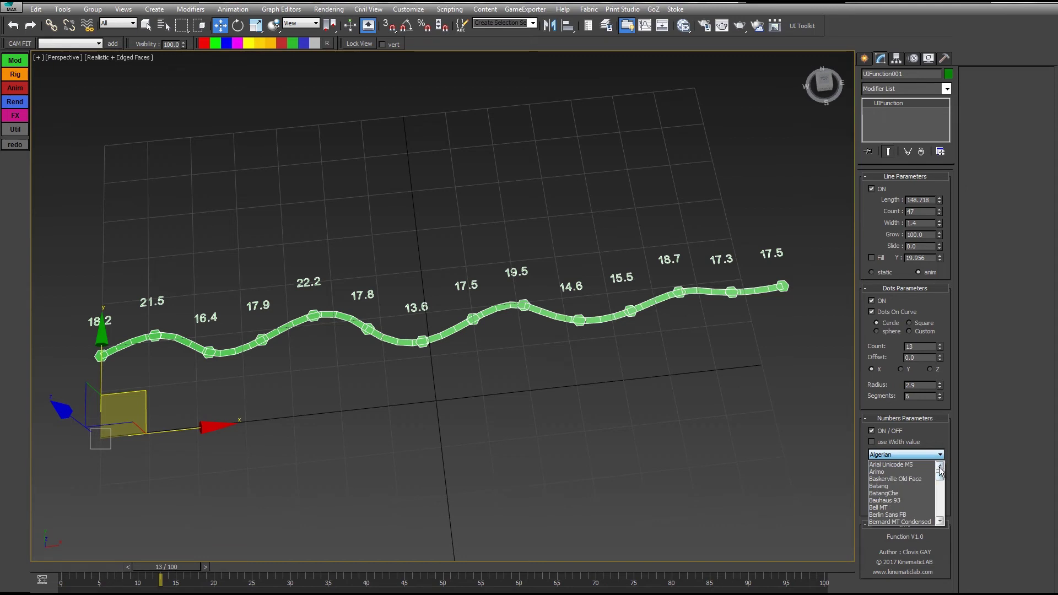
{"action": "left_click", "coordinate": [939, 465]}
{"action": "left_click", "coordinate": [939, 465]}
{"action": "left_click", "coordinate": [939, 465]}
{"action": "left_click", "coordinate": [940, 465]}
{"action": "left_click", "coordinate": [893, 465]}
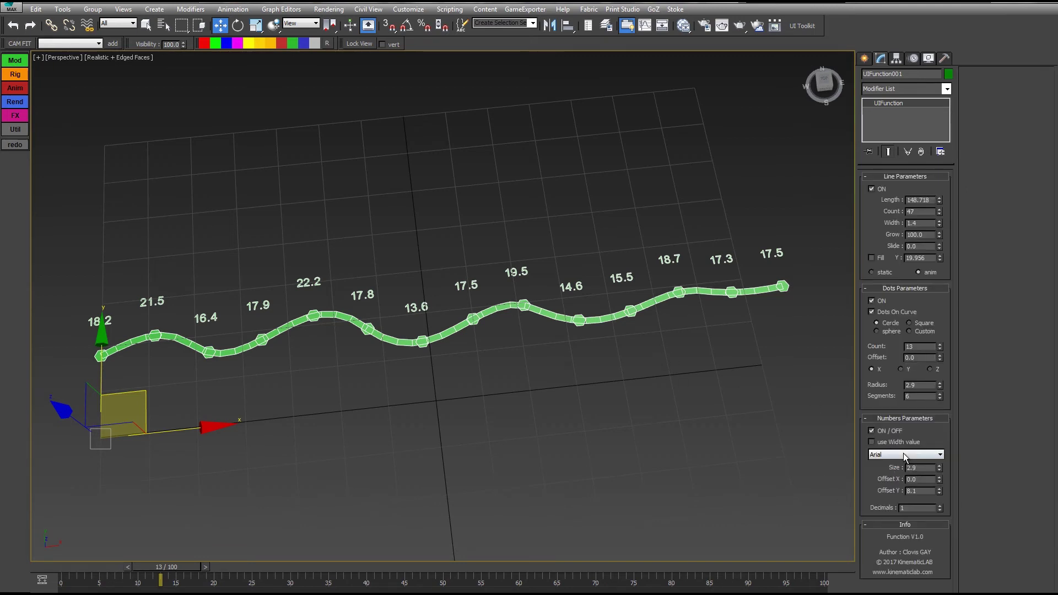
{"action": "left_click", "coordinate": [903, 455]}
{"action": "left_click", "coordinate": [897, 500]}
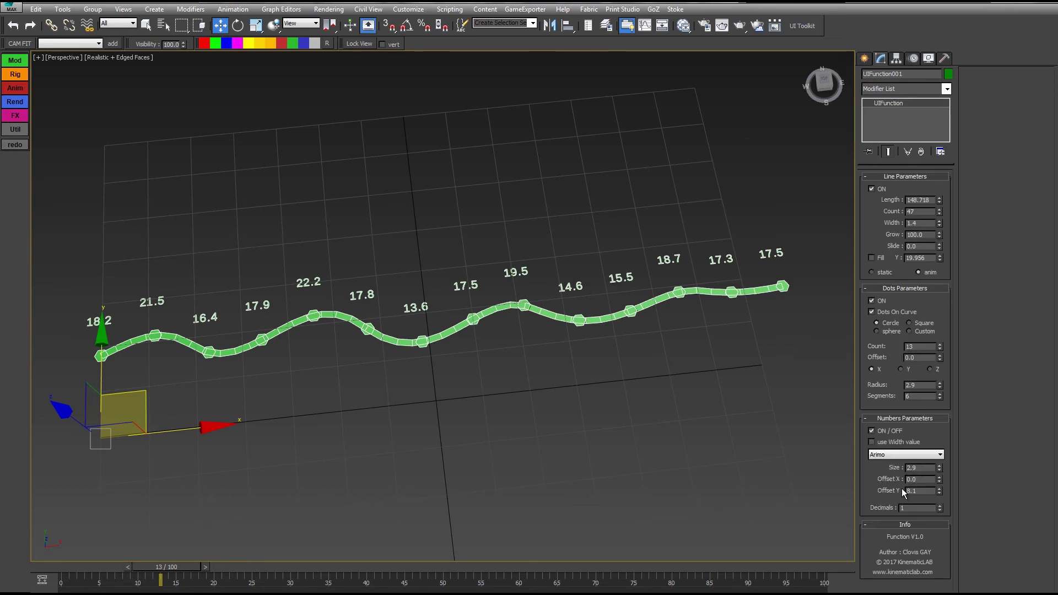
{"action": "left_click", "coordinate": [906, 457]}
Try enlarging the numbers and shifting them with Offset X, and cancel both changes
{"action": "middle_click_drag", "start_coordinate": [600, 370], "coordinate": [631, 376]}
{"action": "left_click_drag", "start_coordinate": [939, 469], "coordinate": [937, 435]}
{"action": "right_click", "coordinate": [936, 434]}
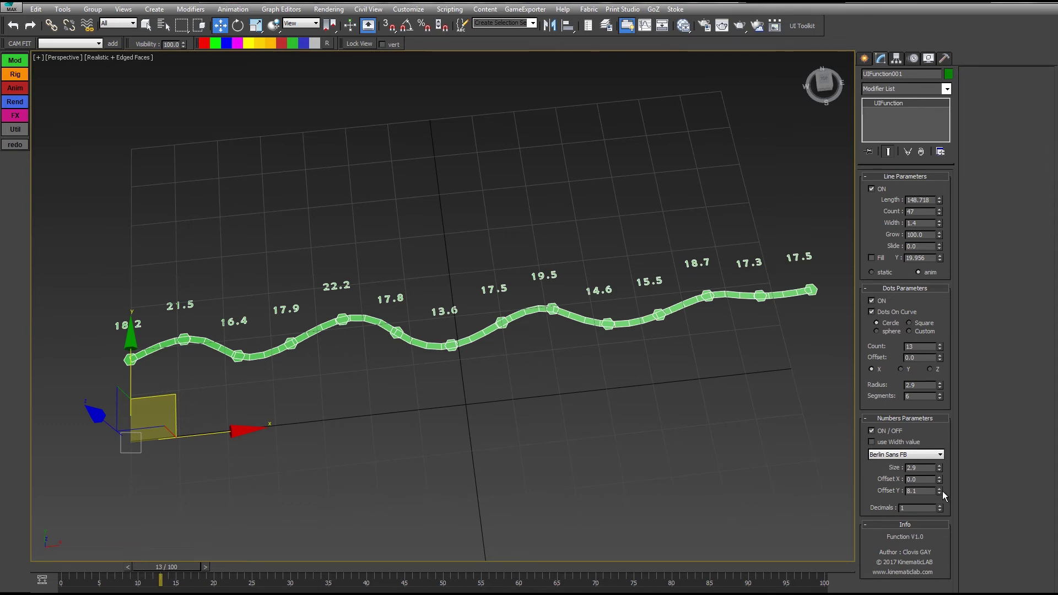
{"action": "left_click_drag", "start_coordinate": [940, 478], "coordinate": [933, 425]}
{"action": "right_click", "coordinate": [932, 424]}
{"action": "middle_click_drag", "start_coordinate": [721, 437], "coordinate": [683, 435]}
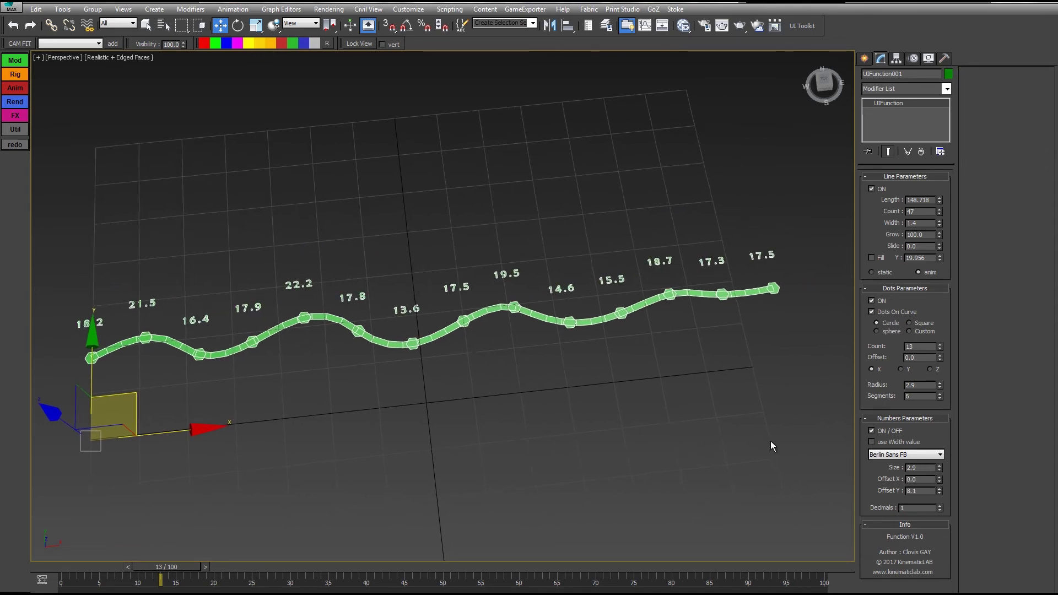
Try the numbers' Decimals at 0 and at 5, scrubbing the animation to frame 42 to preview the labels
{"action": "left_click", "coordinate": [940, 509]}
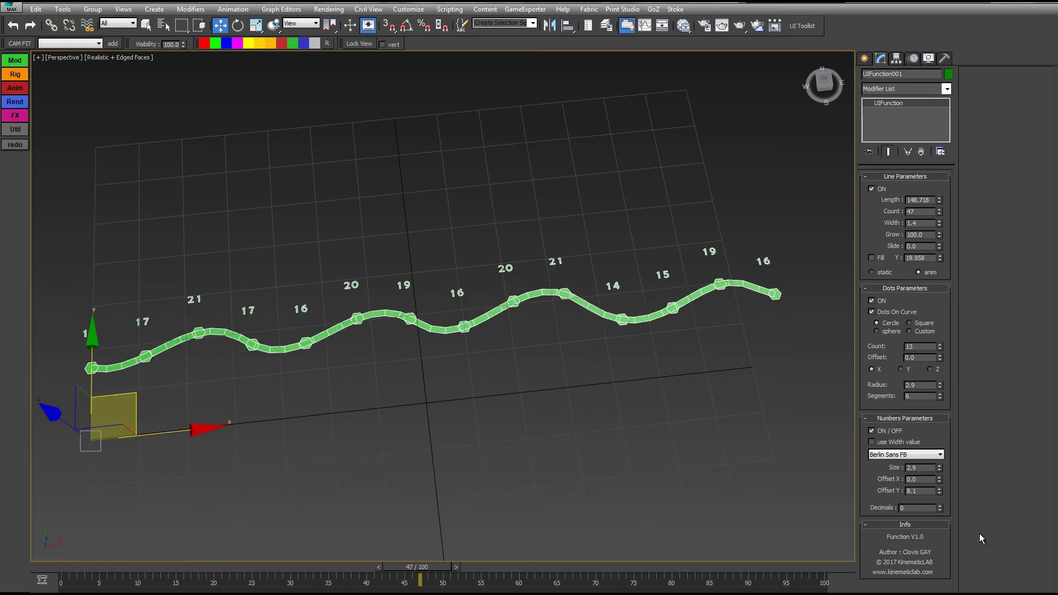
{"action": "left_click", "coordinate": [940, 505]}
{"action": "left_click", "coordinate": [940, 505]}
{"action": "left_click", "coordinate": [941, 505]}
{"action": "left_click", "coordinate": [940, 505]}
{"action": "left_click", "coordinate": [940, 505]}
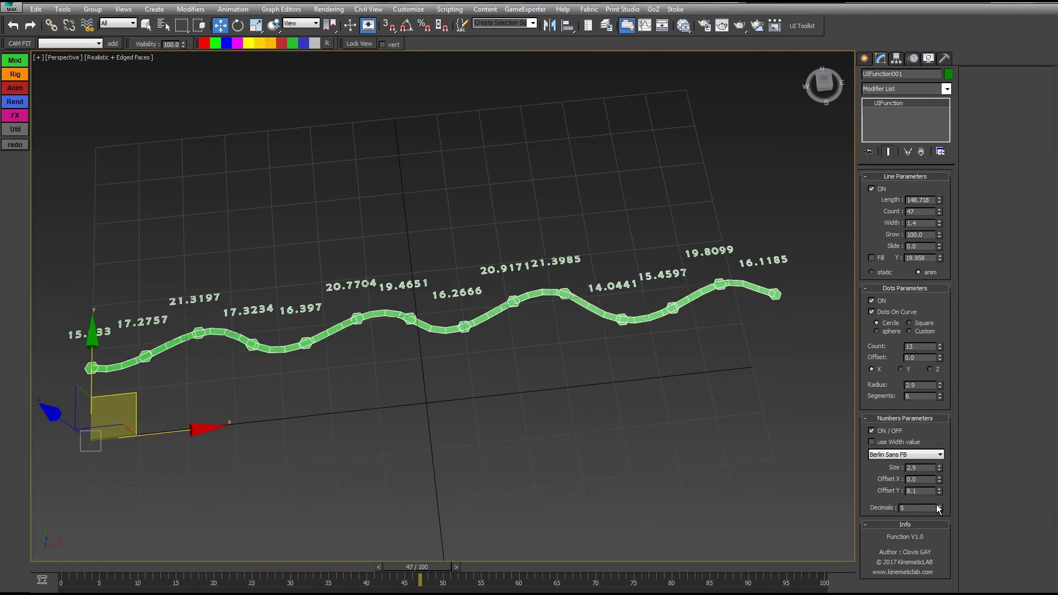
{"action": "left_click_drag", "start_coordinate": [443, 563], "coordinate": [381, 528]}
{"action": "key", "text": "w"}
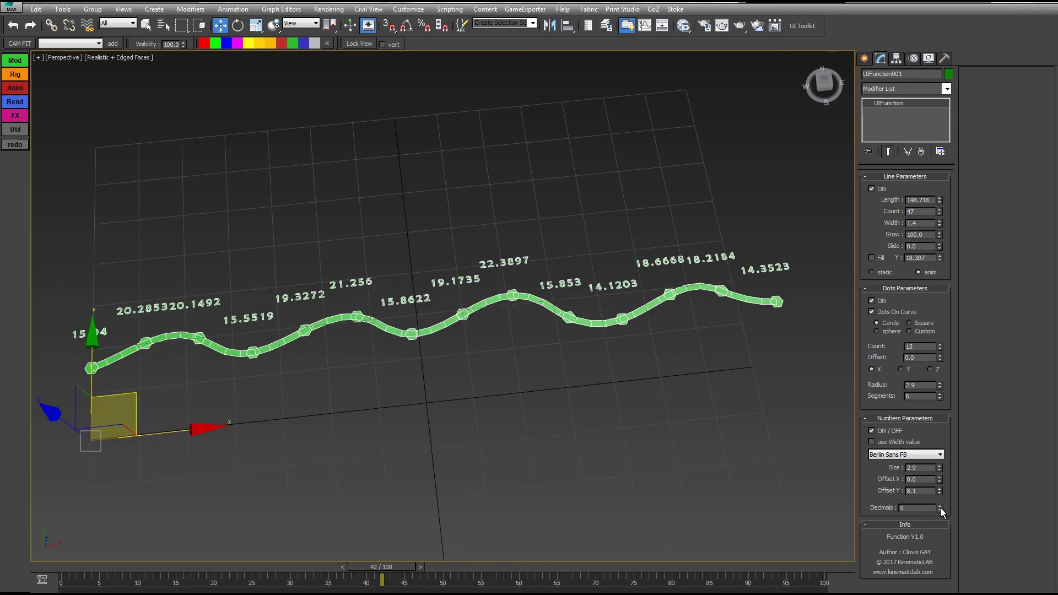
Set the numbers' Decimals to 3
{"action": "left_click", "coordinate": [940, 505]}
{"action": "left_click", "coordinate": [941, 505]}
{"action": "left_click", "coordinate": [940, 505]}
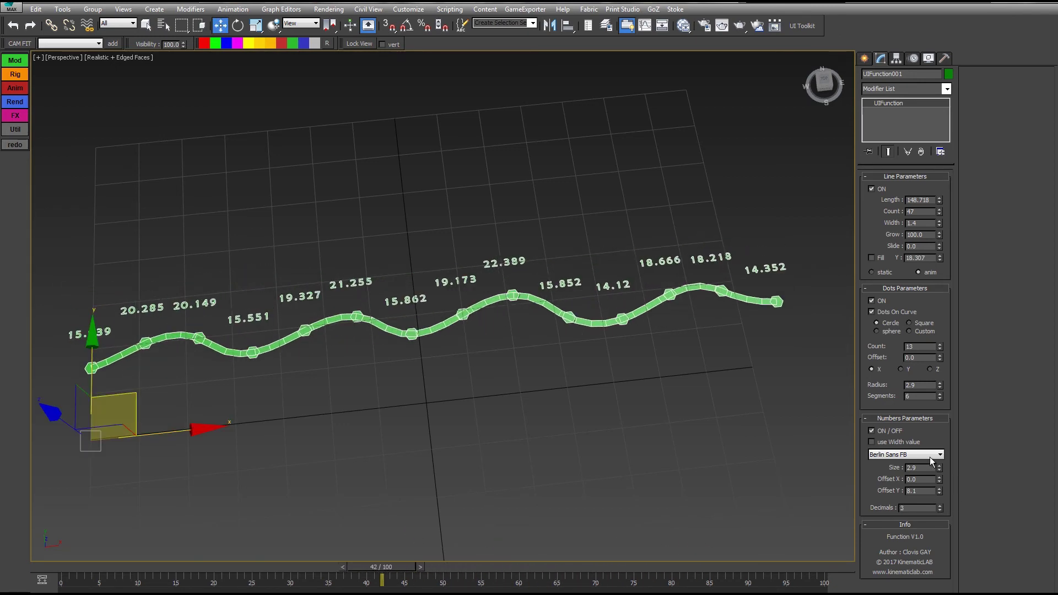
Turn off Dots On Curve and scrub the animation to frame 33 to preview the straight row of dots
{"action": "left_click", "coordinate": [881, 312]}
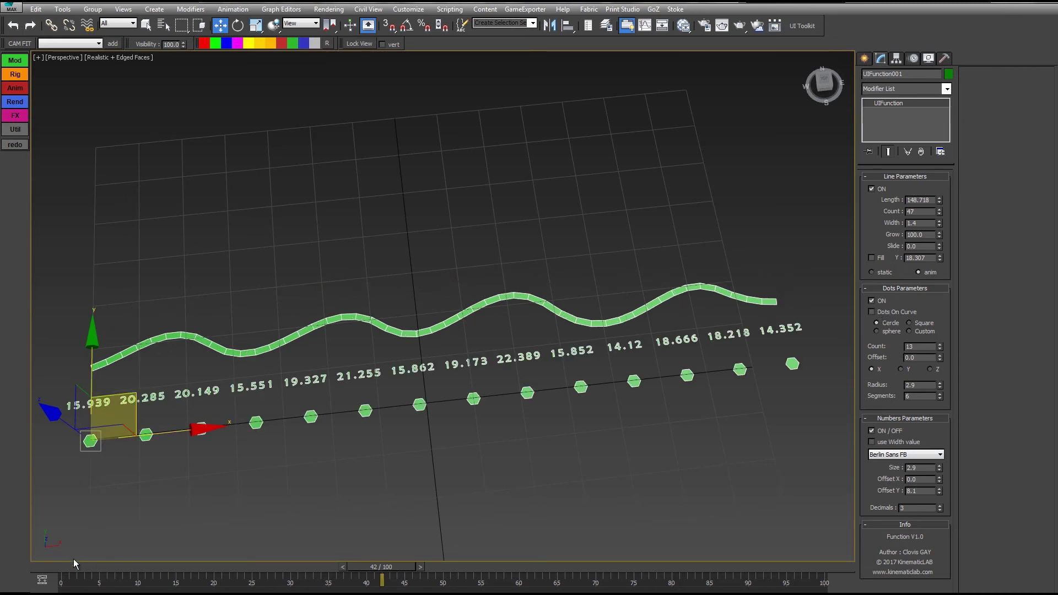
{"action": "left_click_drag", "start_coordinate": [77, 567], "coordinate": [306, 565]}
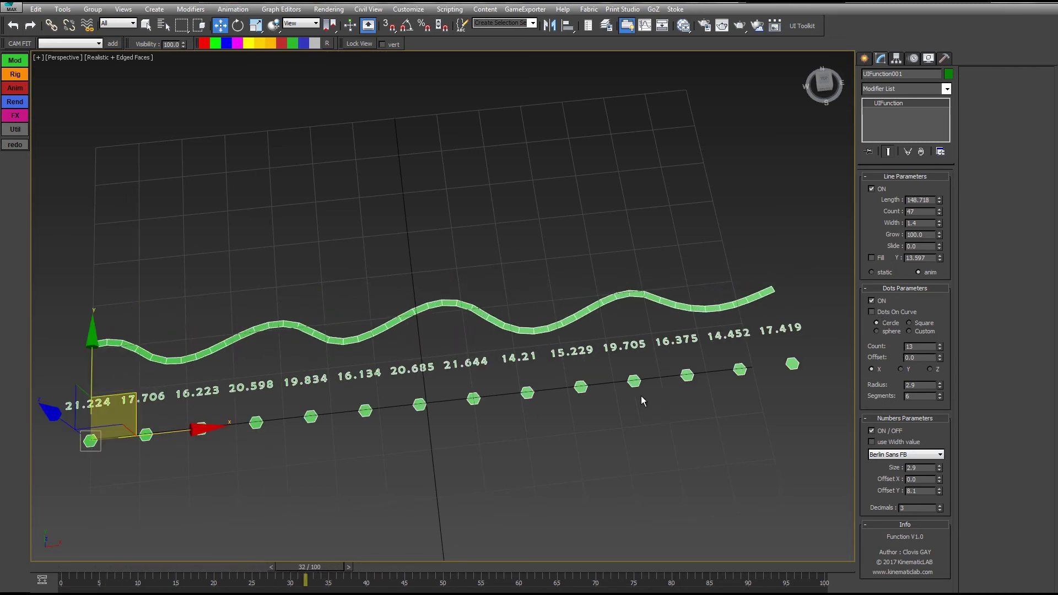
{"action": "left_click_drag", "start_coordinate": [90, 567], "coordinate": [312, 567]}
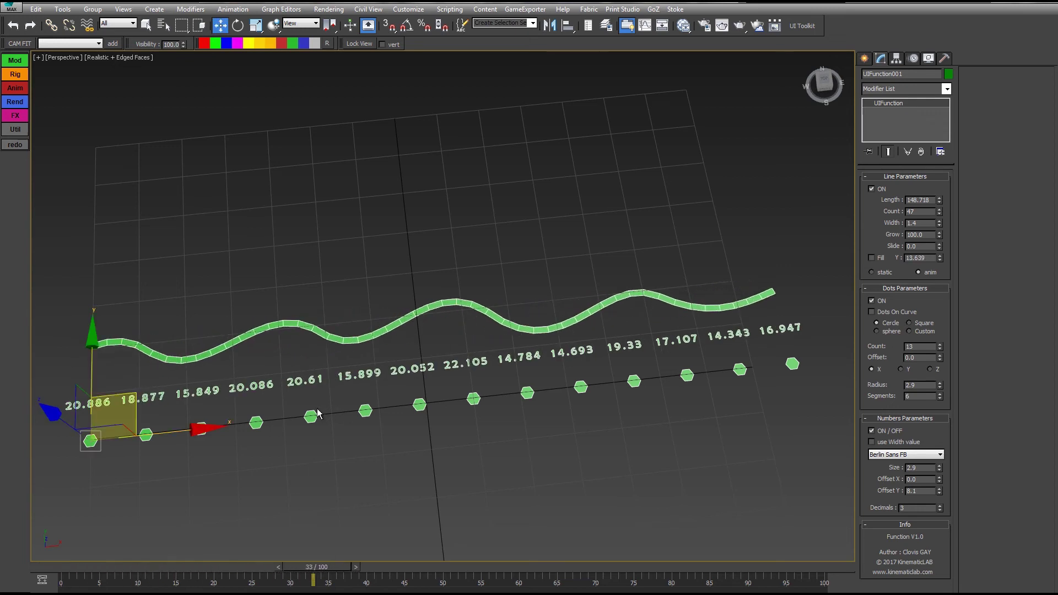
Reselect the UIFunction object and try the use Width value option for the numbers, switching it back off
{"action": "left_click", "coordinate": [706, 369]}
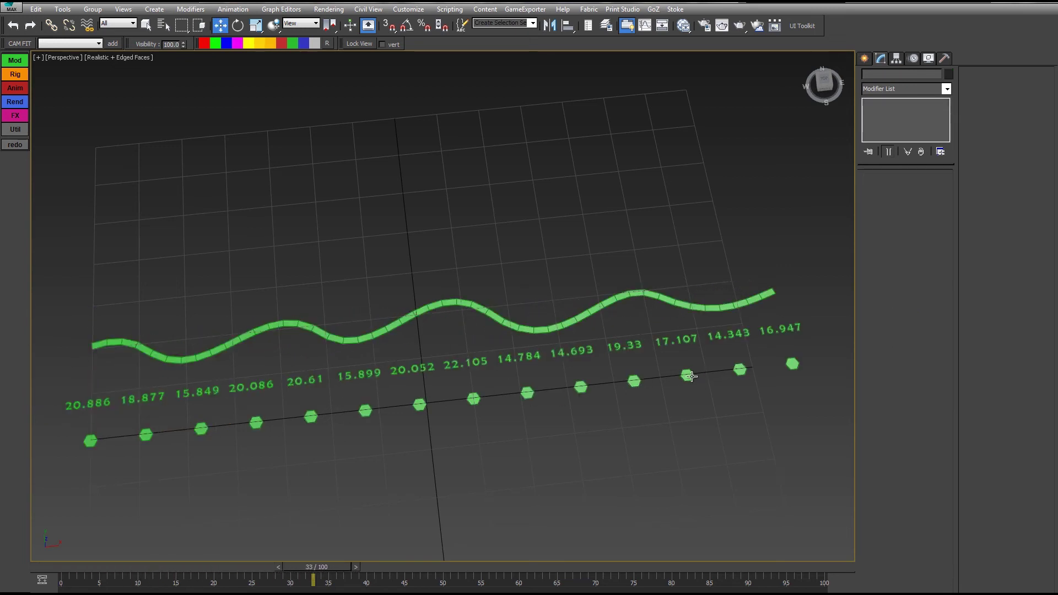
{"action": "left_click", "coordinate": [692, 376]}
{"action": "left_click", "coordinate": [871, 442]}
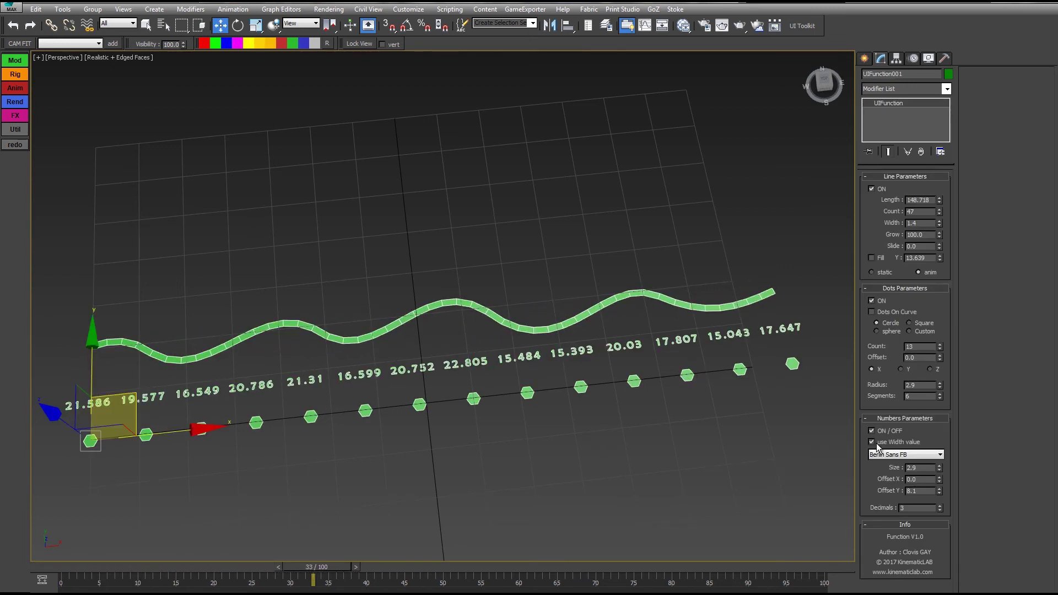
{"action": "left_click", "coordinate": [871, 443]}
{"action": "middle_click_drag", "start_coordinate": [552, 435], "coordinate": [571, 425]}
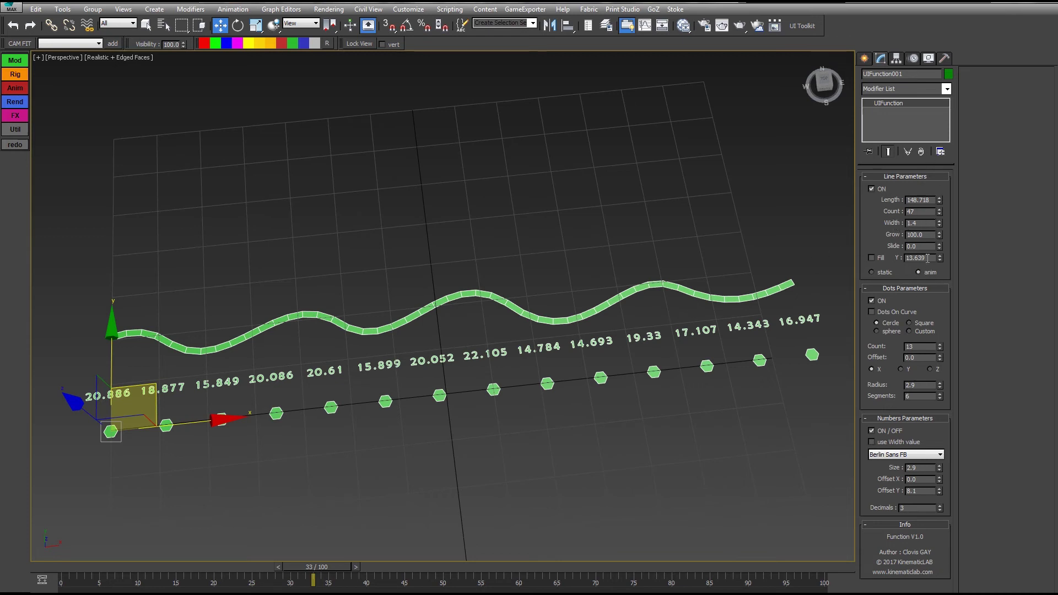
Open the Curve Editor and assign a Bezier Float controller to the UIFunction object's Y_SPN track
{"action": "left_click", "coordinate": [644, 28]}
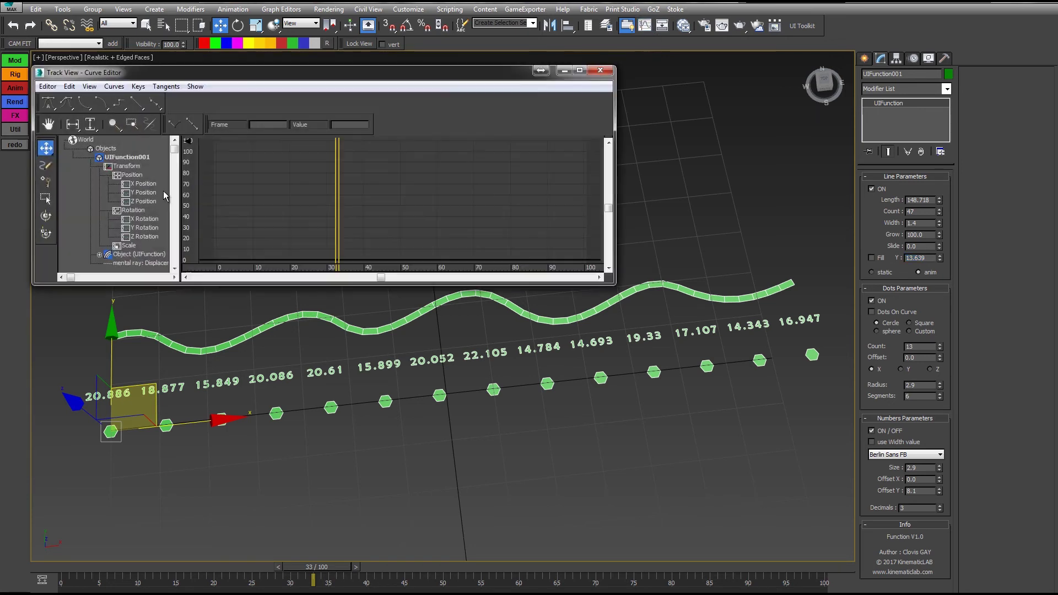
{"action": "scroll", "coordinate": [93, 199], "scroll_direction": "down", "scroll_amount": 1}
{"action": "left_click", "coordinate": [100, 227]}
{"action": "scroll", "coordinate": [78, 210], "scroll_direction": "down", "scroll_amount": 2}
{"action": "left_click", "coordinate": [127, 202]}
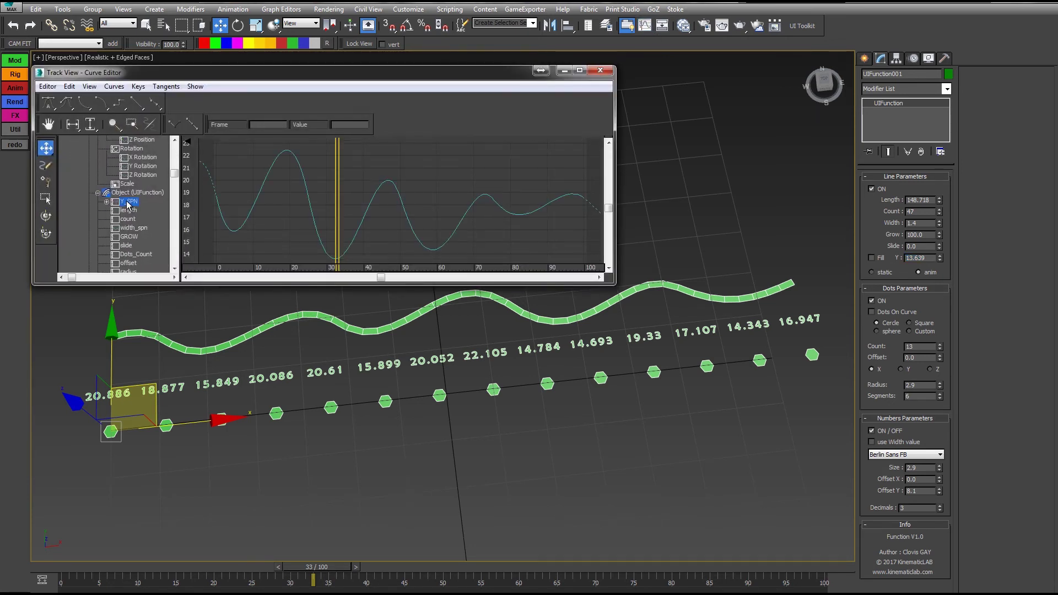
{"action": "right_click", "coordinate": [123, 198]}
{"action": "left_click", "coordinate": [142, 220]}
{"action": "double_click", "coordinate": [474, 230]}
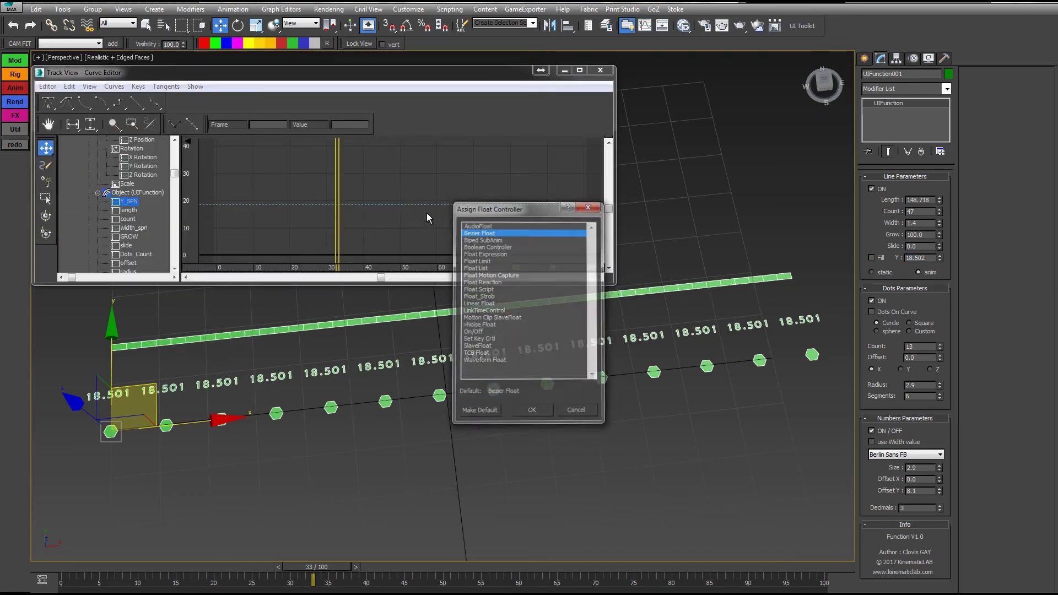
Assign a Noise Float controller to the width_spn track with Fractal Noise off
{"action": "left_click", "coordinate": [140, 228]}
{"action": "right_click", "coordinate": [143, 228]}
{"action": "left_click", "coordinate": [165, 244]}
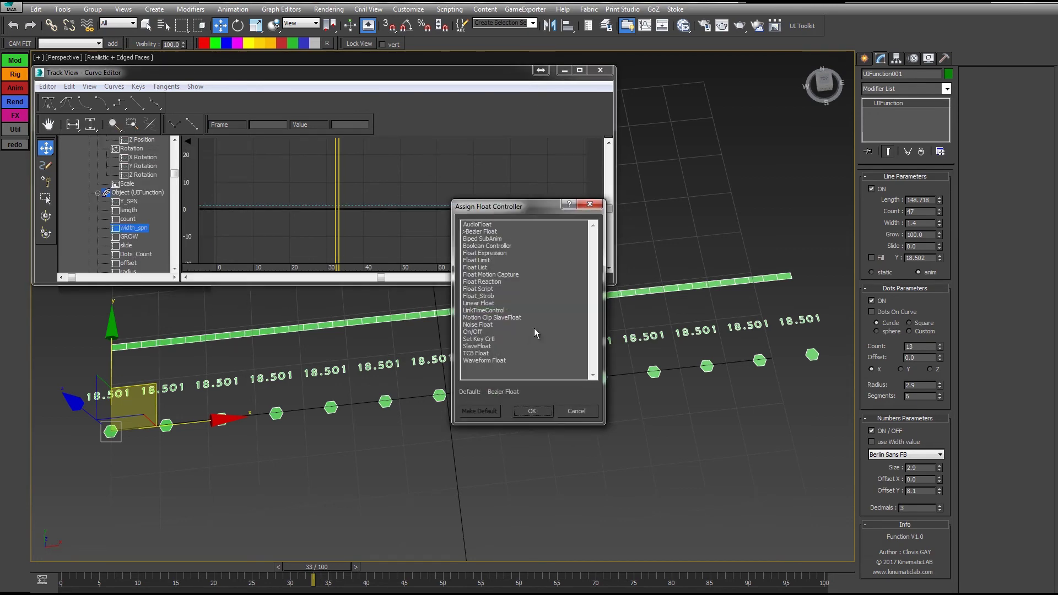
{"action": "double_click", "coordinate": [477, 325]}
{"action": "left_click", "coordinate": [133, 202]}
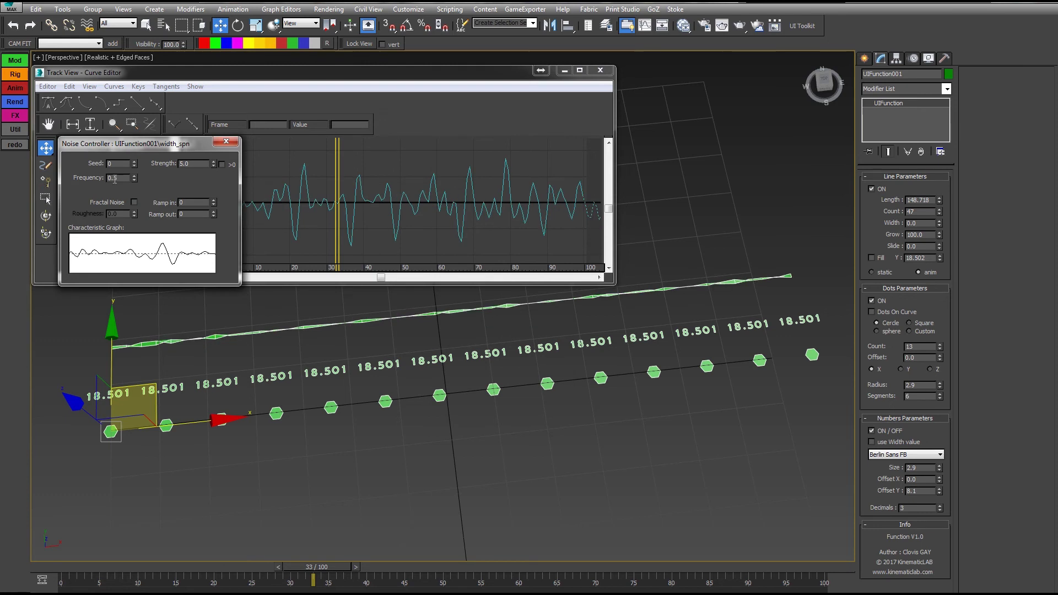
Set the width noise to Frequency 0.05 and Strength 25.916, and restrict it to values above zero
{"action": "type", "text": "0.05"}
{"action": "key", "text": "Return"}
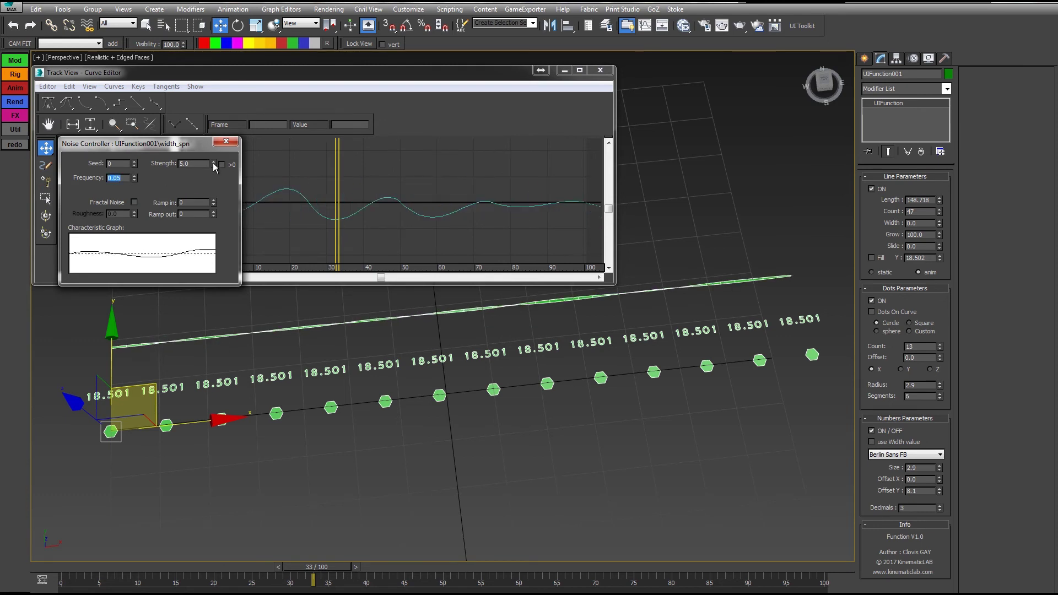
{"action": "mouse_move", "coordinate": [213, 165]}
{"action": "left_mouse_down"}
{"action": "mouse_move", "coordinate": [232, 148]}
{"action": "mouse_move", "coordinate": [216, 137]}
{"action": "mouse_move", "coordinate": [216, 152]}
{"action": "left_mouse_up"}
{"action": "left_click", "coordinate": [222, 164]}
Turn on use Width value for the numbers and scrub the animation to frame 18 to preview the labels
{"action": "left_click", "coordinate": [68, 571]}
{"action": "left_click_drag", "start_coordinate": [69, 572], "coordinate": [277, 579]}
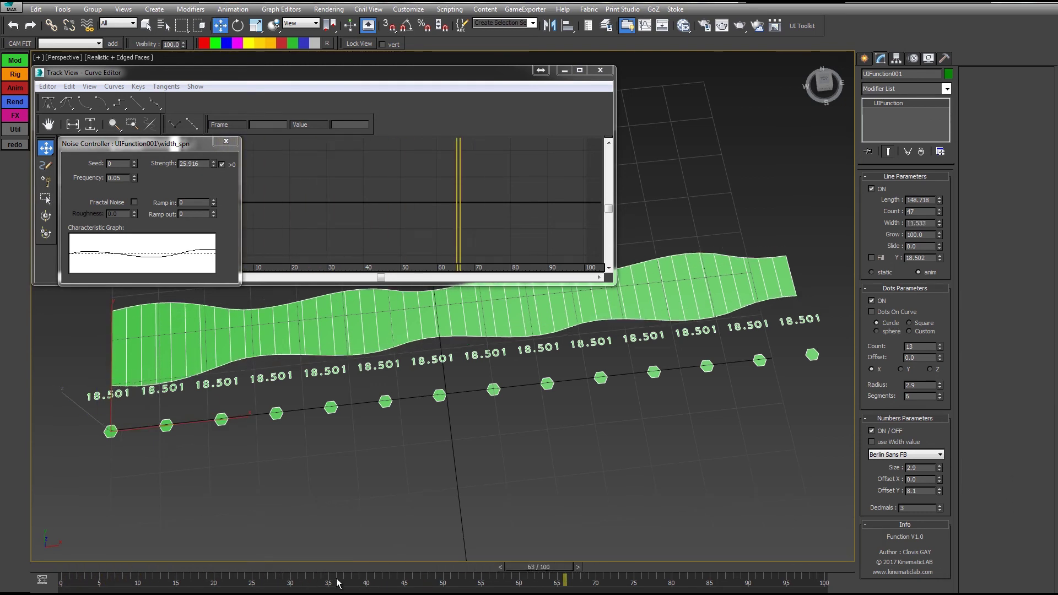
{"action": "left_click", "coordinate": [872, 442]}
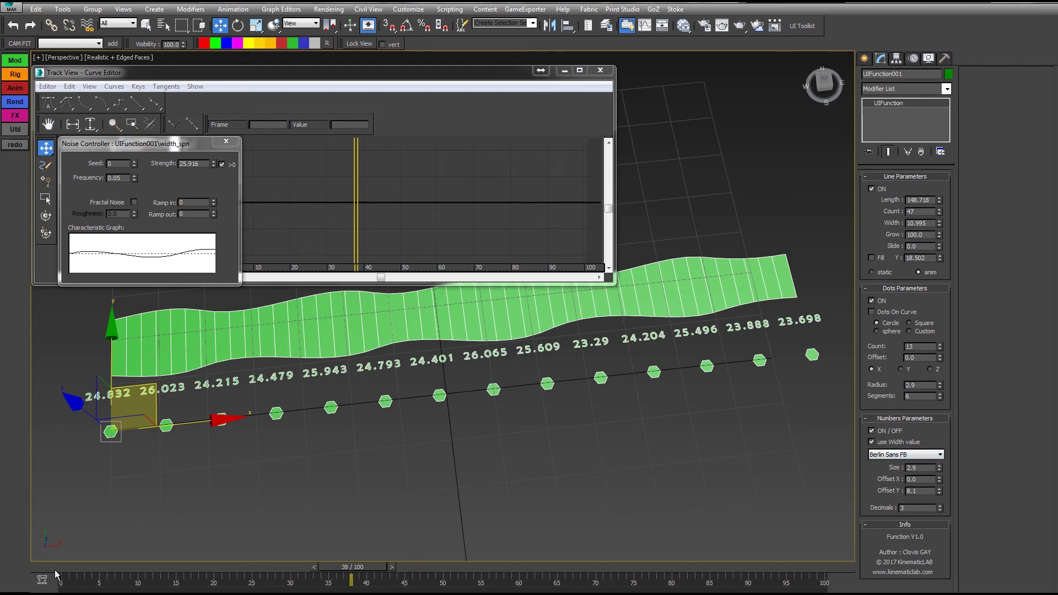
{"action": "left_click_drag", "start_coordinate": [66, 572], "coordinate": [505, 537]}
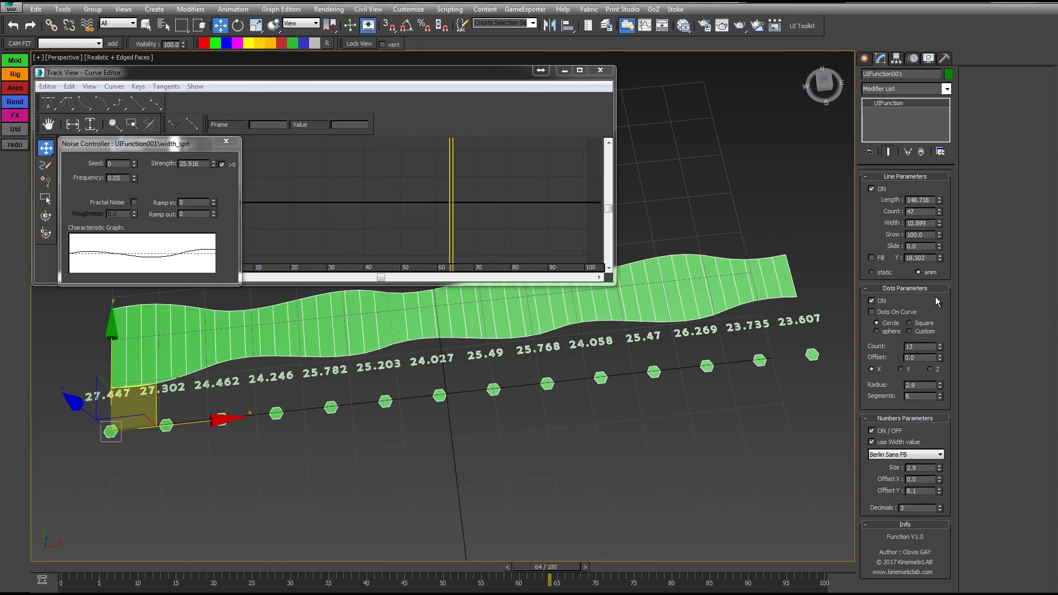
{"action": "left_click", "coordinate": [872, 301]}
{"action": "middle_click_drag", "start_coordinate": [812, 388], "coordinate": [839, 415]}
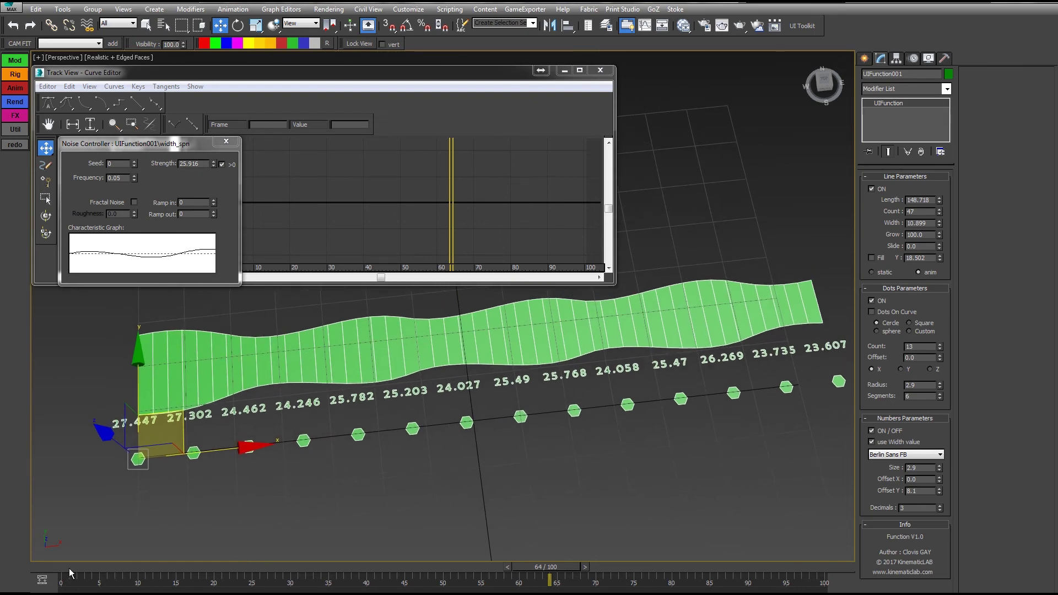
{"action": "left_click_drag", "start_coordinate": [70, 568], "coordinate": [203, 569]}
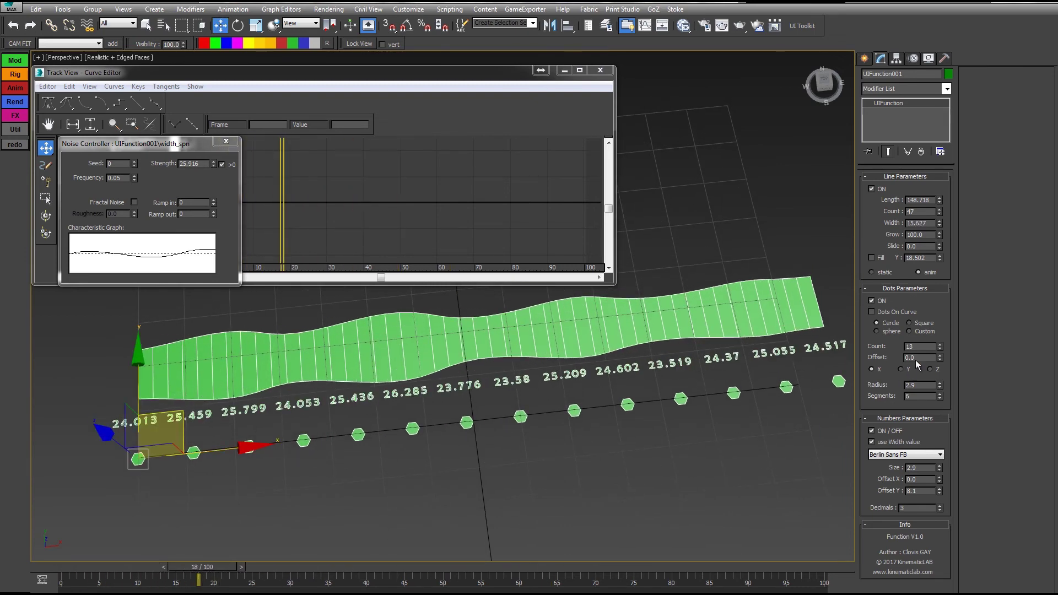
Switch the dots to Square with Length 3.5 and Width 0.9, and set the numbers' Offset Y to -4.1
{"action": "left_click", "coordinate": [909, 324]}
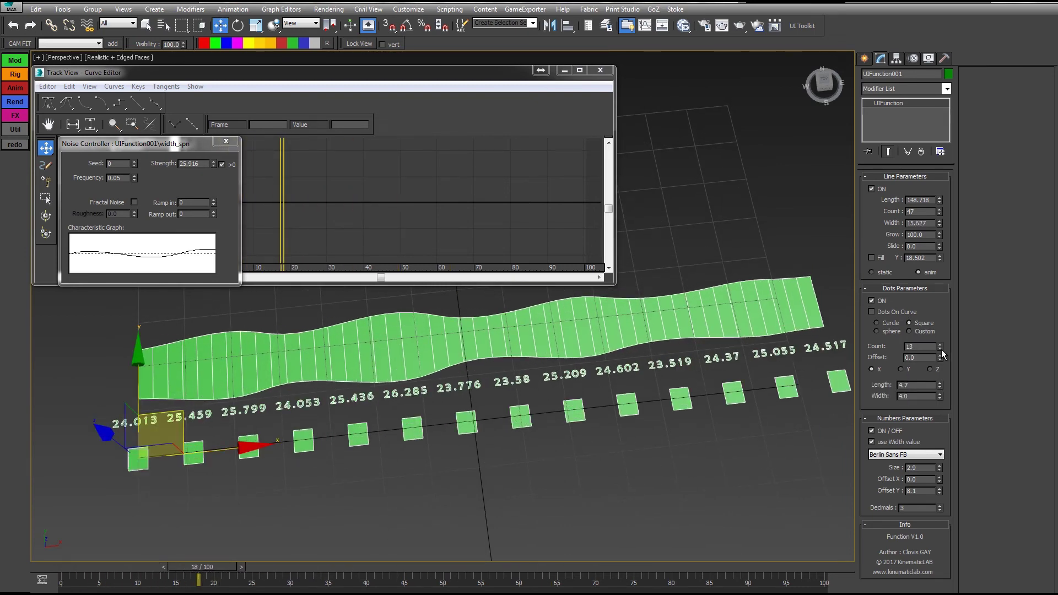
{"action": "mouse_move", "coordinate": [940, 385]}
{"action": "left_mouse_down"}
{"action": "mouse_move", "coordinate": [939, 413]}
{"action": "mouse_move", "coordinate": [938, 383]}
{"action": "mouse_move", "coordinate": [938, 396]}
{"action": "left_mouse_up"}
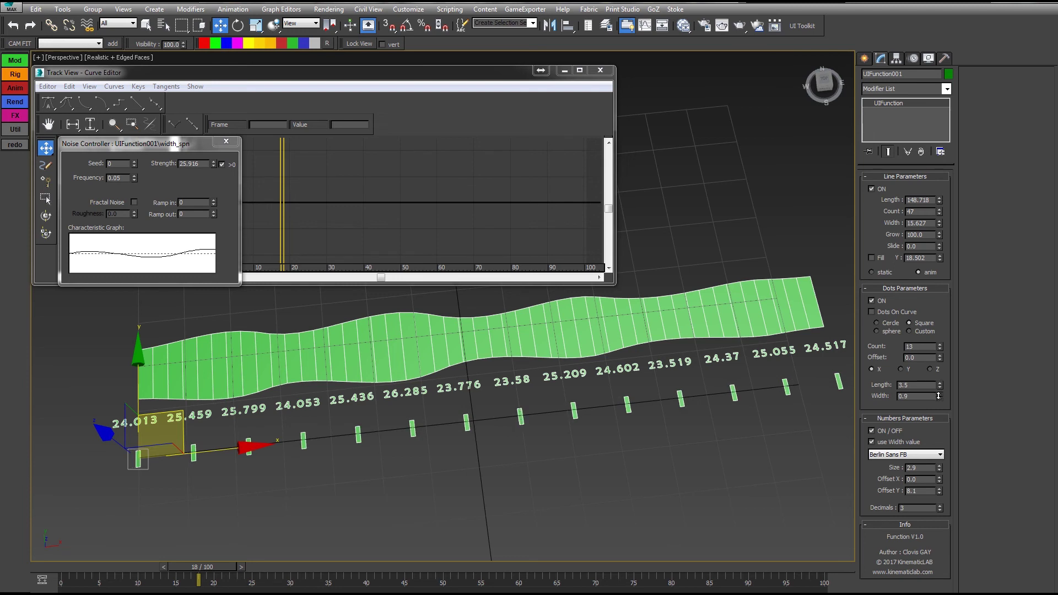
{"action": "left_click_drag", "start_coordinate": [942, 488], "coordinate": [928, 558]}
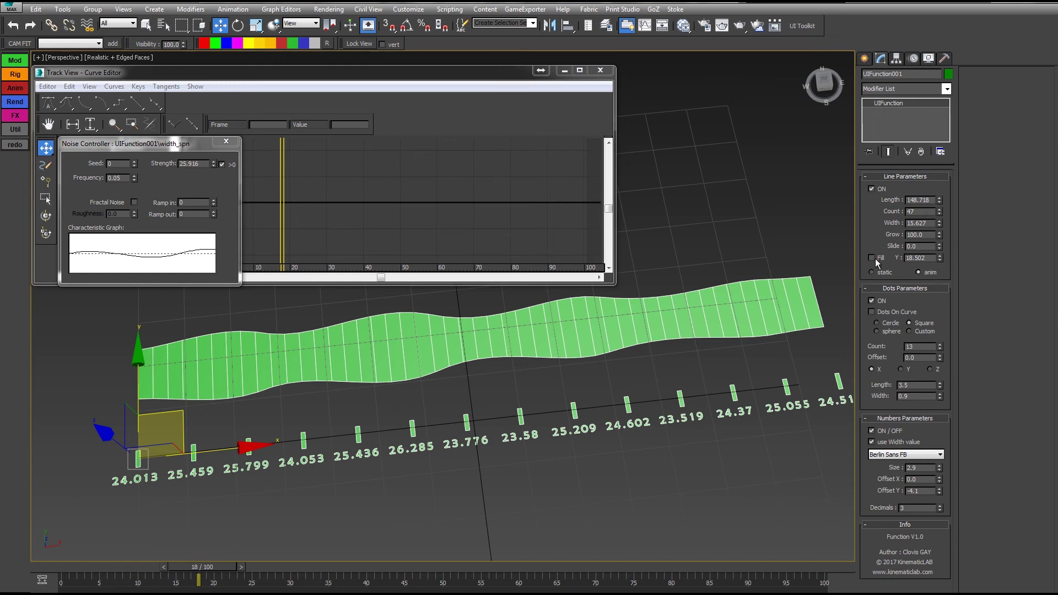
Scrub the animation to frame 37 to preview the changing width labels below the square dots
{"action": "left_click_drag", "start_coordinate": [63, 569], "coordinate": [388, 573]}
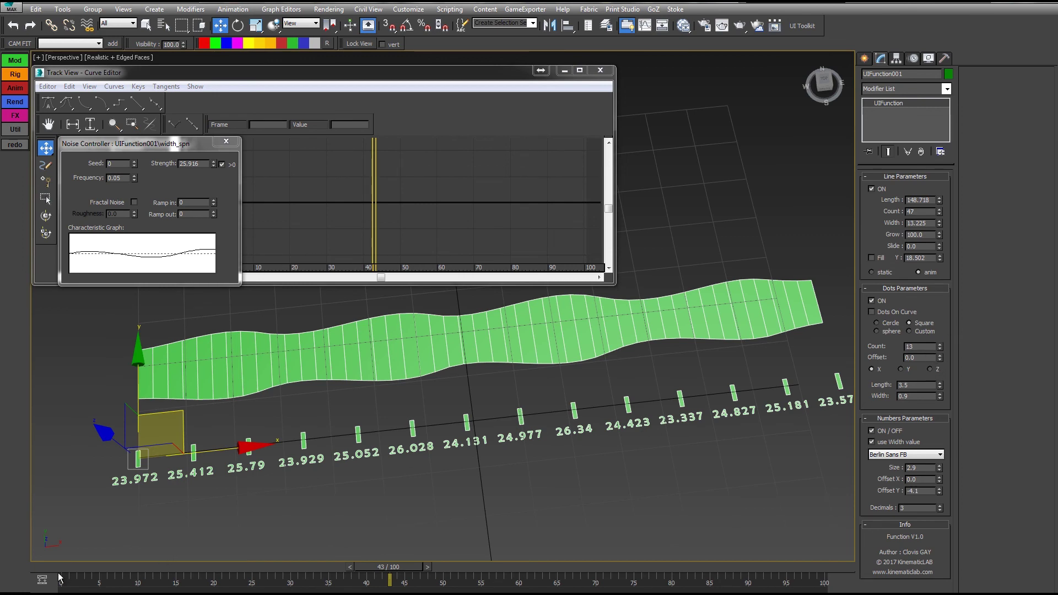
{"action": "key", "text": "/"}
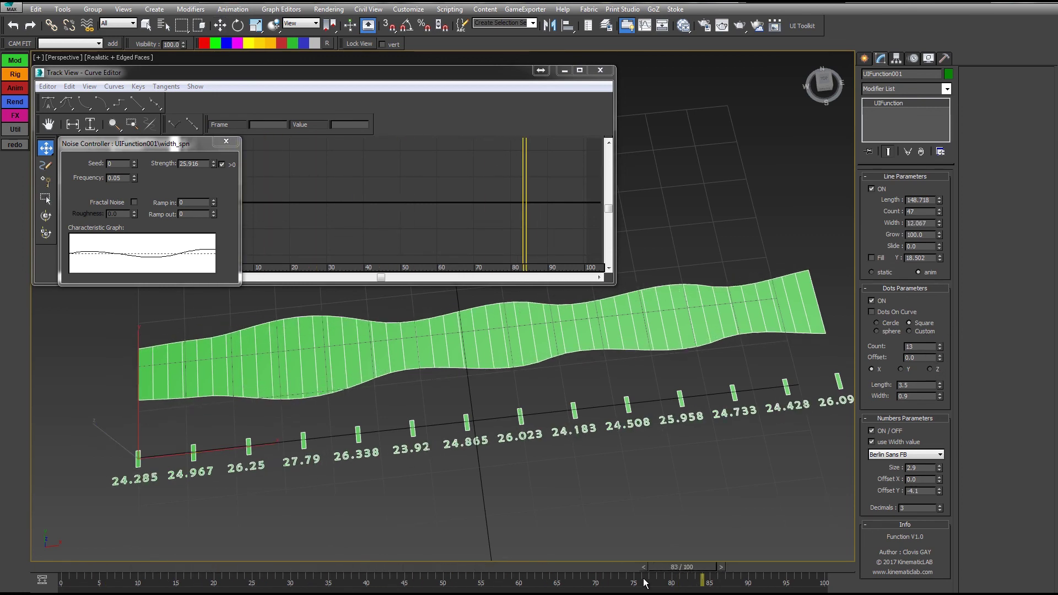
{"action": "key", "text": "/"}
{"action": "middle_click_drag", "start_coordinate": [616, 419], "coordinate": [579, 433]}
Close the width noise settings and the Curve Editor
{"action": "left_click", "coordinate": [226, 141]}
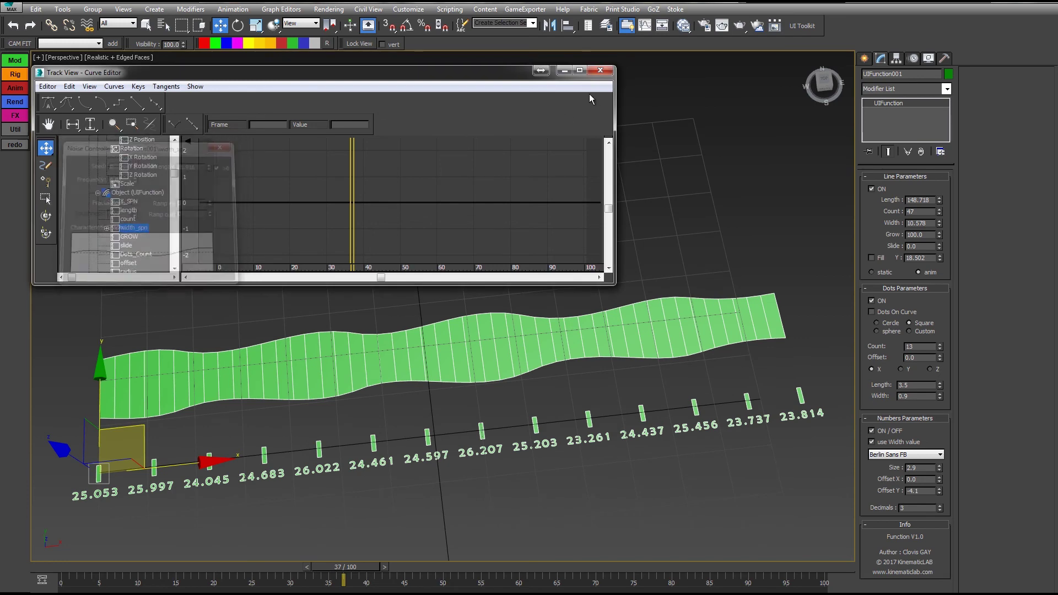
{"action": "left_click", "coordinate": [600, 70]}
{"action": "scroll", "coordinate": [520, 241], "scroll_direction": "down", "scroll_amount": 2}
{"action": "middle_click_drag", "start_coordinate": [519, 247], "coordinate": [583, 212], "text": "alt"}
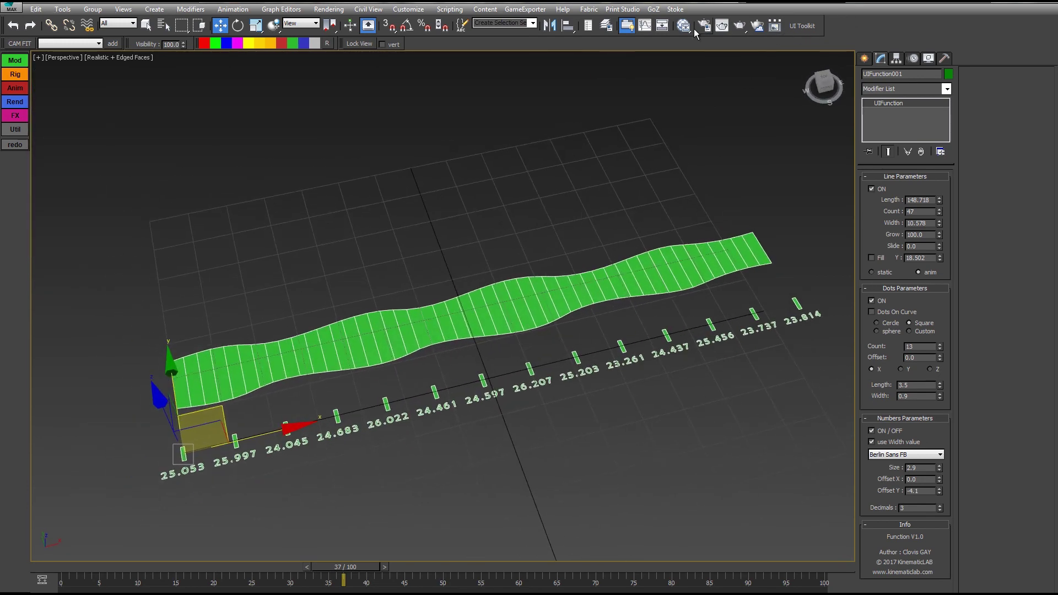
{"action": "middle_click_drag", "start_coordinate": [631, 287], "coordinate": [616, 234], "text": "alt"}
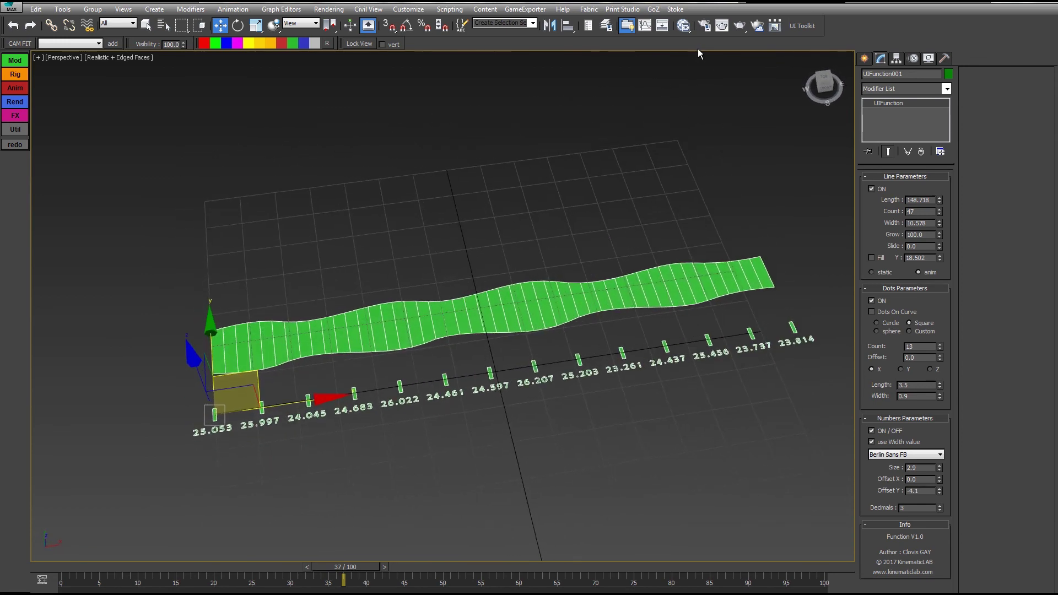
Create a Multi/Sub-Object material in the Slate Material Editor and assign it to the UIFunction object
{"action": "left_click", "coordinate": [683, 26]}
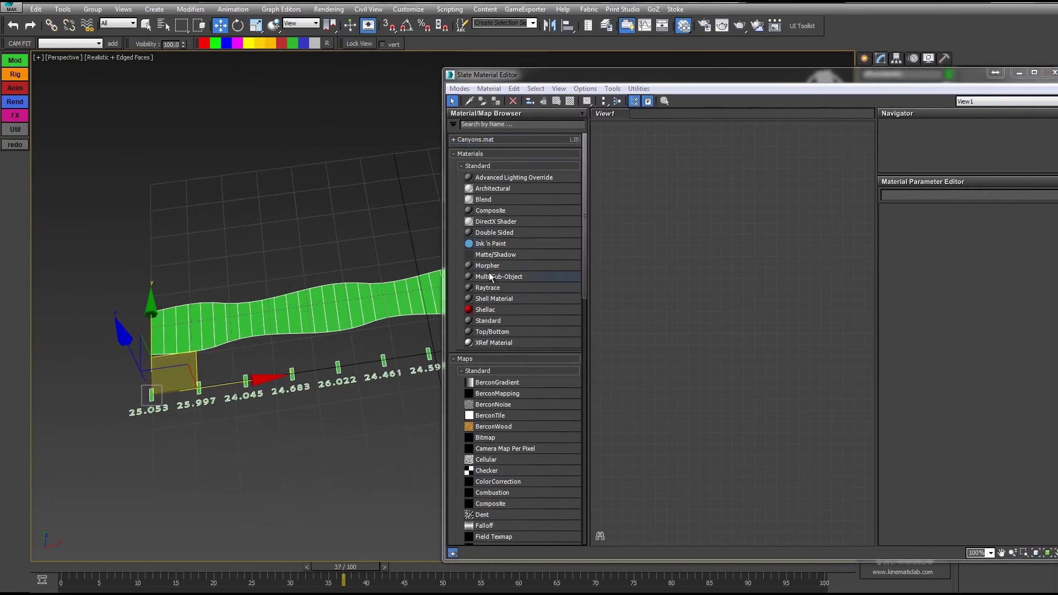
{"action": "left_click_drag", "start_coordinate": [491, 276], "coordinate": [738, 207]}
{"action": "right_click", "coordinate": [765, 212]}
{"action": "left_click", "coordinate": [793, 230]}
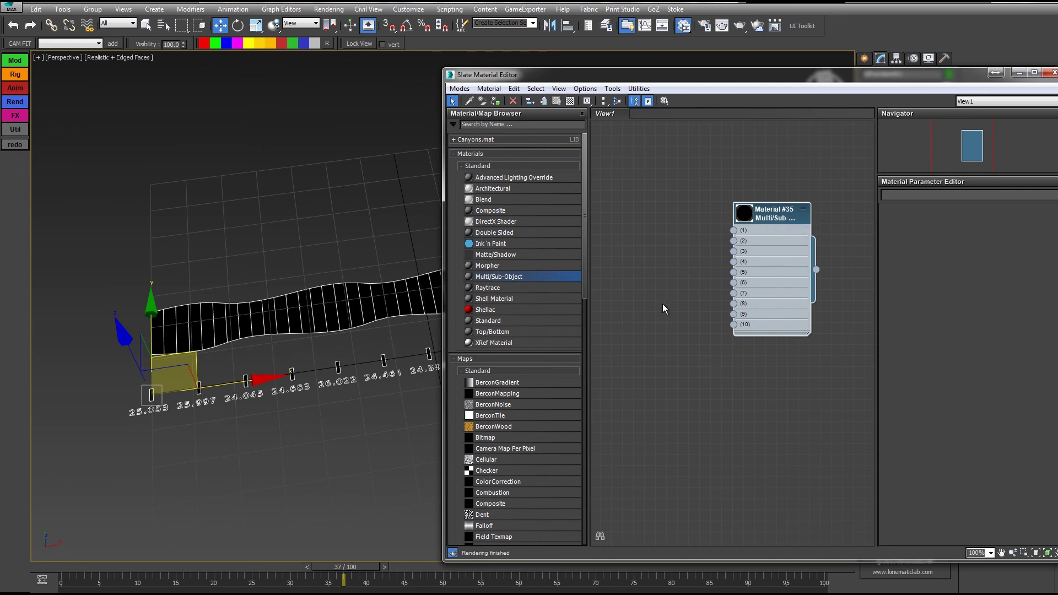
{"action": "middle_click_drag", "start_coordinate": [344, 221], "coordinate": [297, 232]}
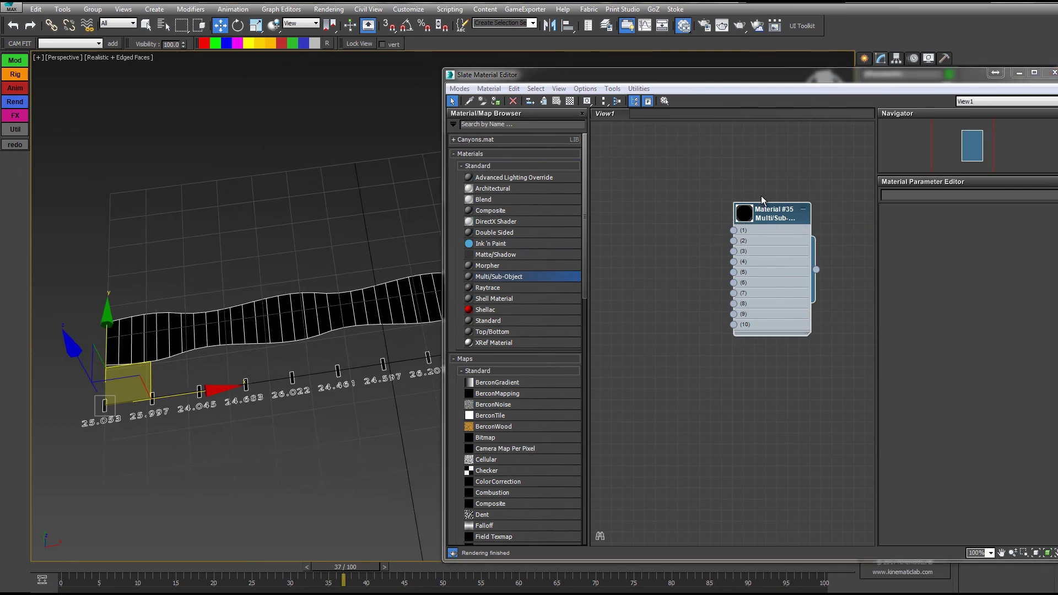
Create three Standard materials and connect them to sub-material slots 1, 2 and 3 of the Multi/Sub-Object material
{"action": "left_click_drag", "start_coordinate": [509, 322], "coordinate": [650, 203]}
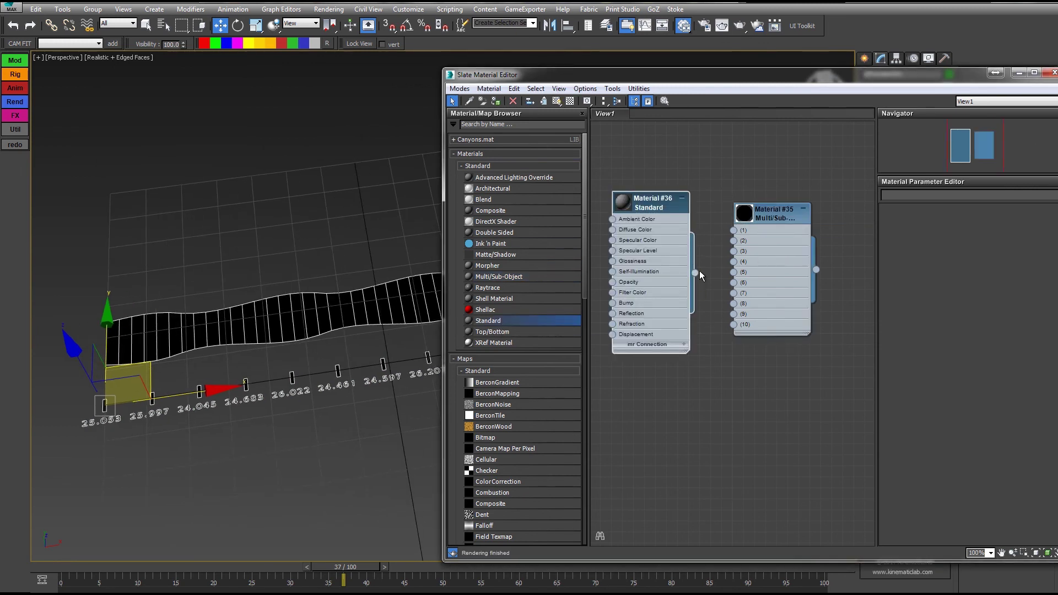
{"action": "left_click_drag", "start_coordinate": [736, 231], "coordinate": [734, 231]}
{"action": "left_click", "coordinate": [682, 198]}
{"action": "mouse_move", "coordinate": [656, 209]}
{"action": "left_mouse_down"}
{"action": "mouse_move", "coordinate": [658, 180]}
{"action": "mouse_move", "coordinate": [659, 224]}
{"action": "left_mouse_up"}
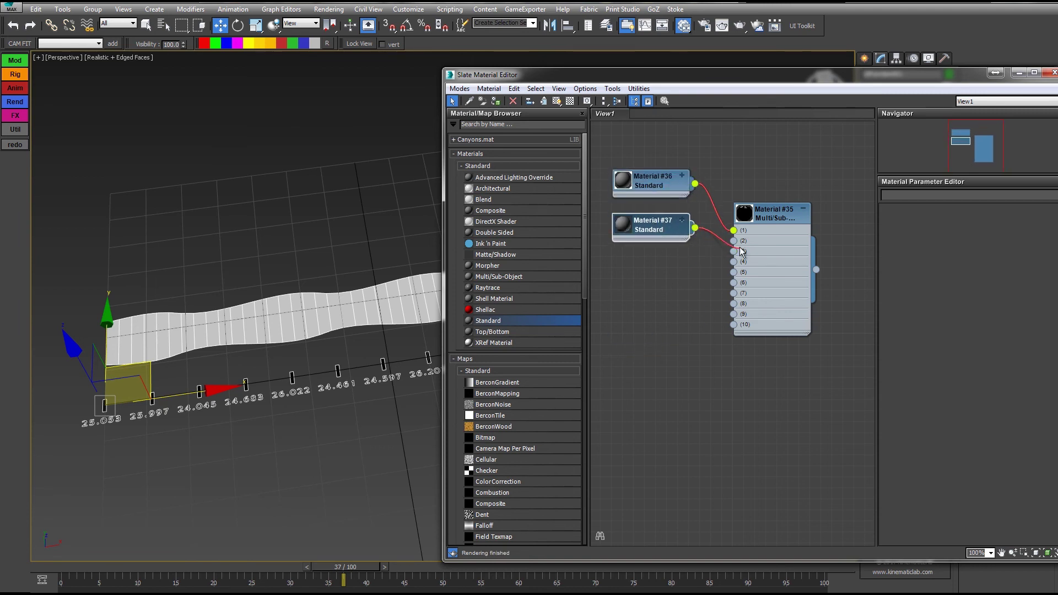
{"action": "left_click_drag", "start_coordinate": [741, 251], "coordinate": [728, 242]}
{"action": "left_click_drag", "start_coordinate": [648, 230], "coordinate": [647, 274], "text": "shift"}
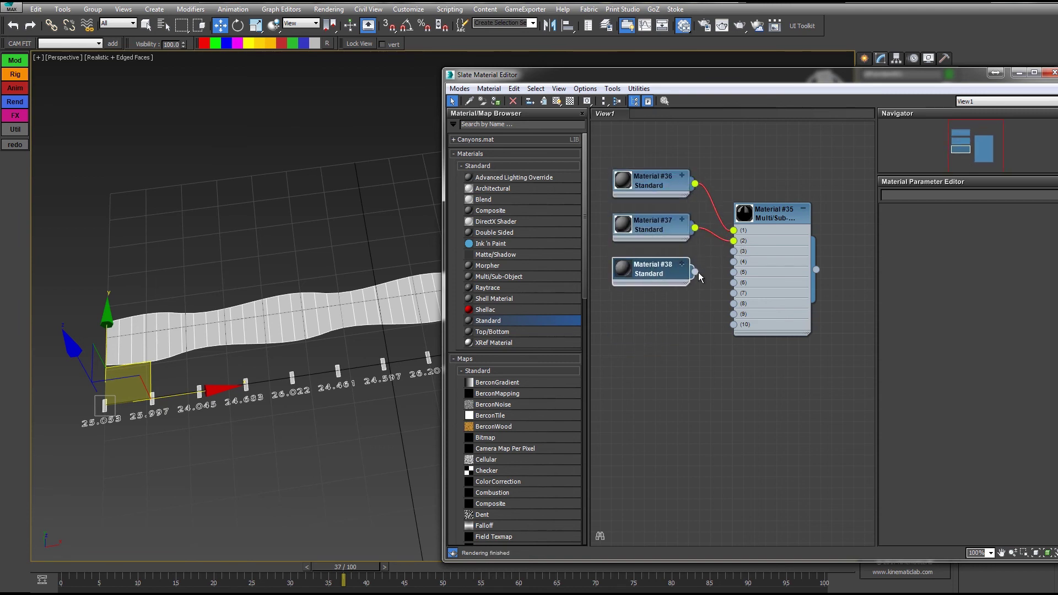
{"action": "left_click_drag", "start_coordinate": [737, 253], "coordinate": [734, 252]}
Make the diffuse color of the first sub-material bright red for the curve
{"action": "left_click_drag", "start_coordinate": [691, 80], "coordinate": [640, 371]}
{"action": "double_click", "coordinate": [605, 474]}
{"action": "left_click", "coordinate": [891, 571]}
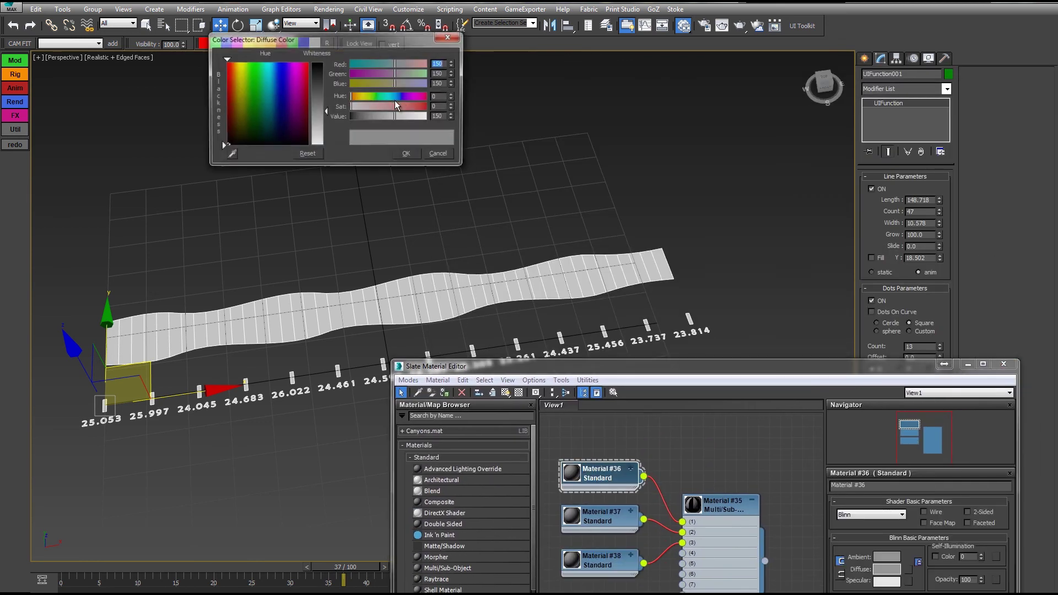
{"action": "mouse_move", "coordinate": [415, 107]}
{"action": "left_mouse_down"}
{"action": "mouse_move", "coordinate": [432, 107]}
{"action": "mouse_move", "coordinate": [432, 117]}
{"action": "left_mouse_up"}
{"action": "left_click", "coordinate": [408, 154]}
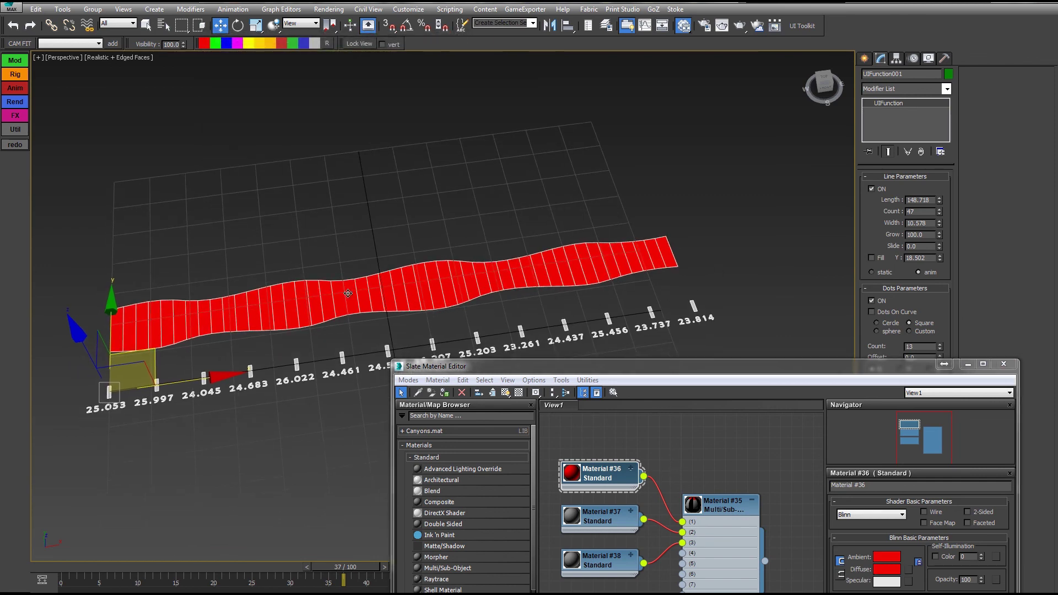
Make the diffuse color of the second sub-material bright blue with Hue 176 and Sat 255 for the dots
{"action": "double_click", "coordinate": [606, 514]}
{"action": "left_click", "coordinate": [887, 569]}
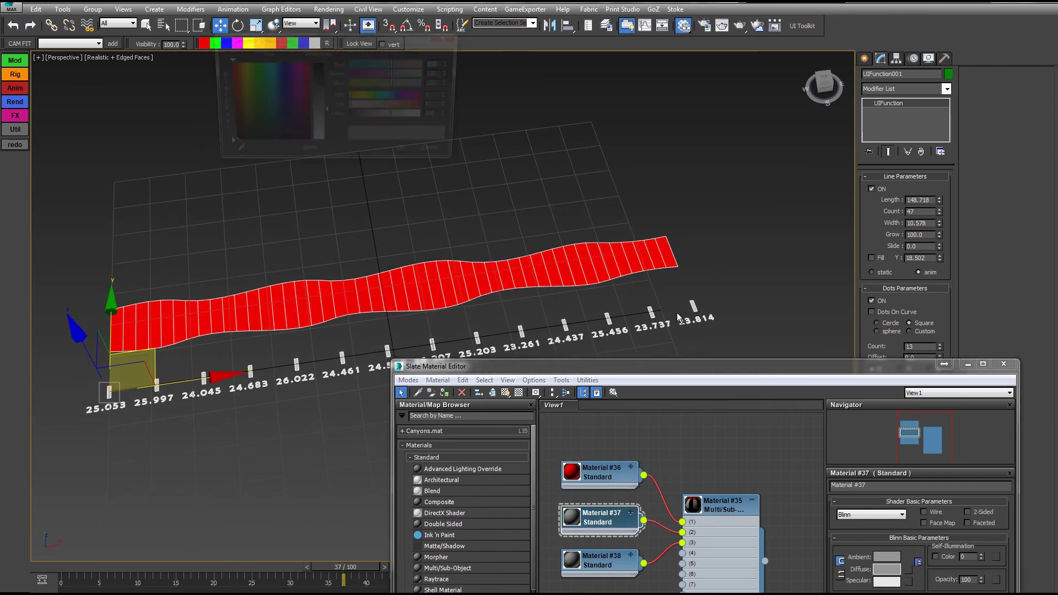
{"action": "left_click", "coordinate": [427, 106]}
{"action": "left_click", "coordinate": [404, 96]}
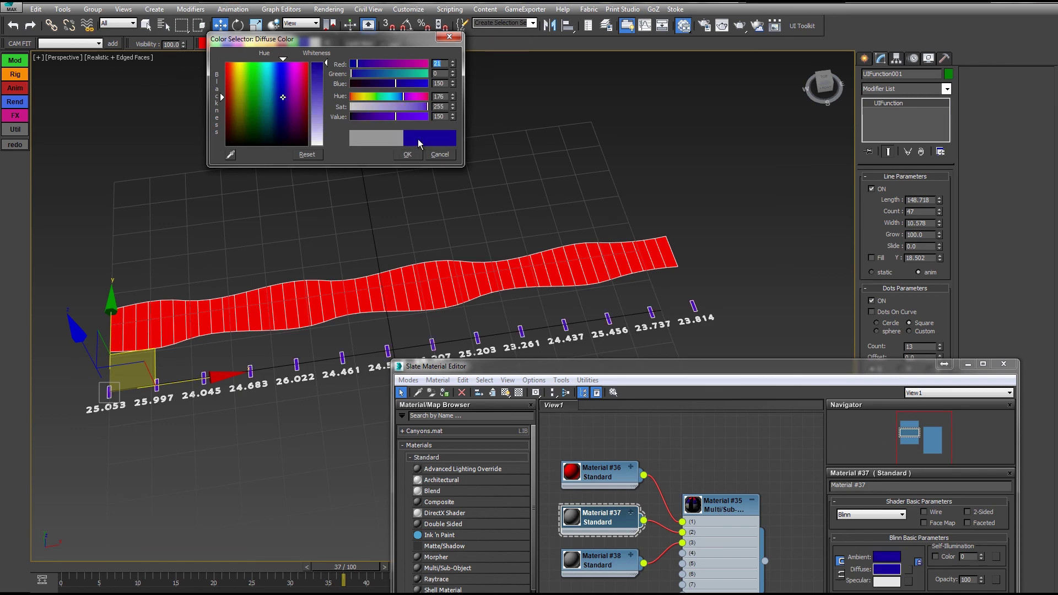
{"action": "left_click_drag", "start_coordinate": [402, 117], "coordinate": [429, 116]}
{"action": "left_click", "coordinate": [408, 154]}
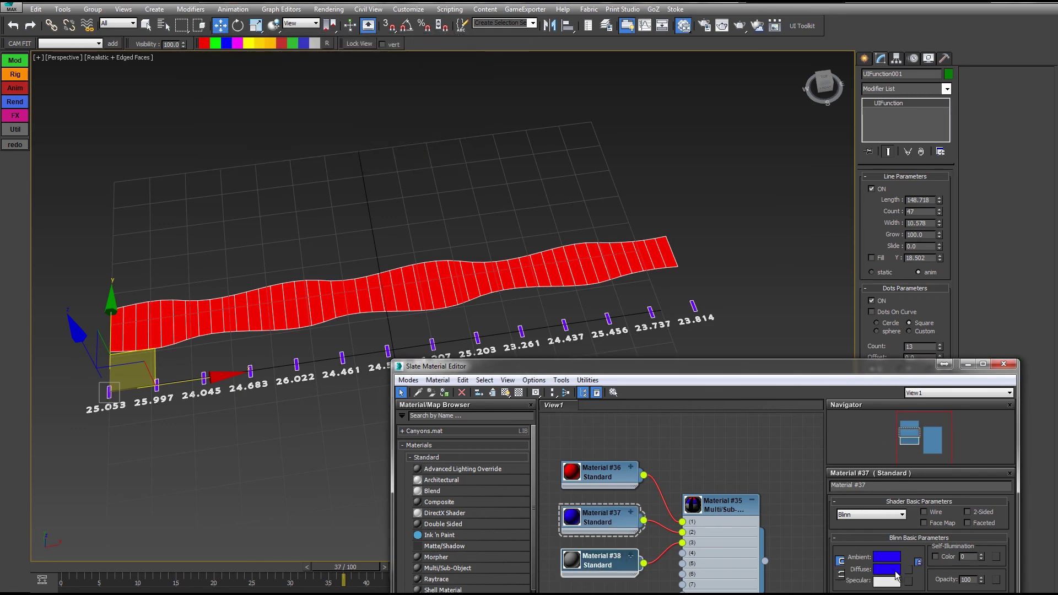
Make the diffuse color of the third sub-material yellow for the numbers
{"action": "left_click", "coordinate": [600, 568]}
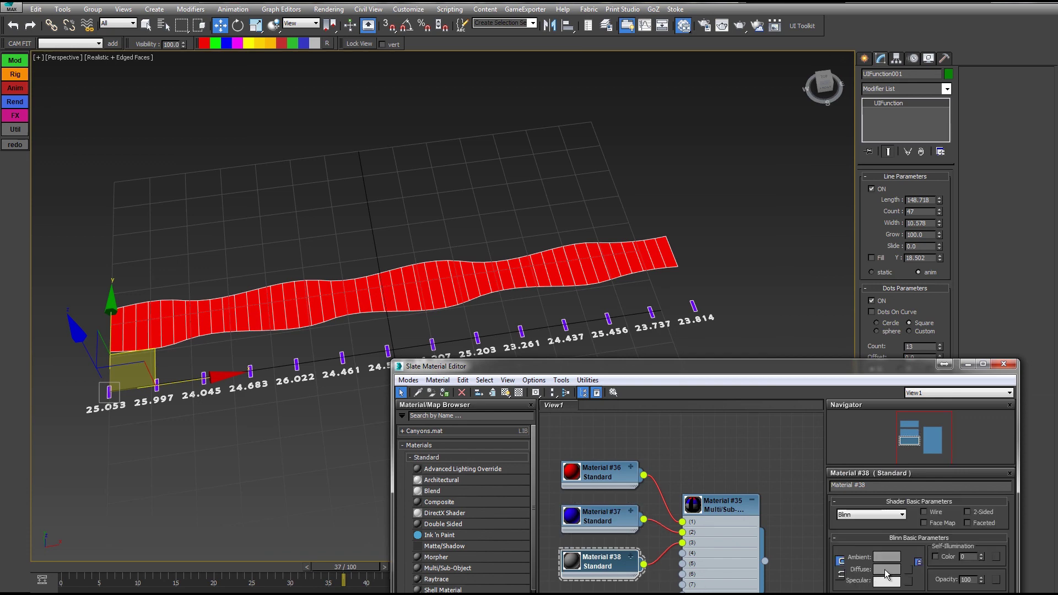
{"action": "left_click", "coordinate": [886, 571]}
{"action": "left_click", "coordinate": [363, 96]}
{"action": "left_click_drag", "start_coordinate": [380, 107], "coordinate": [428, 141]}
{"action": "left_click", "coordinate": [416, 152]}
Hide the viewport's edged faces and scrub the animation to frame 96 to preview the materials, closing the Slate Material Editor
{"action": "middle_click_drag", "start_coordinate": [511, 220], "coordinate": [502, 206]}
{"action": "key", "text": "F4"}
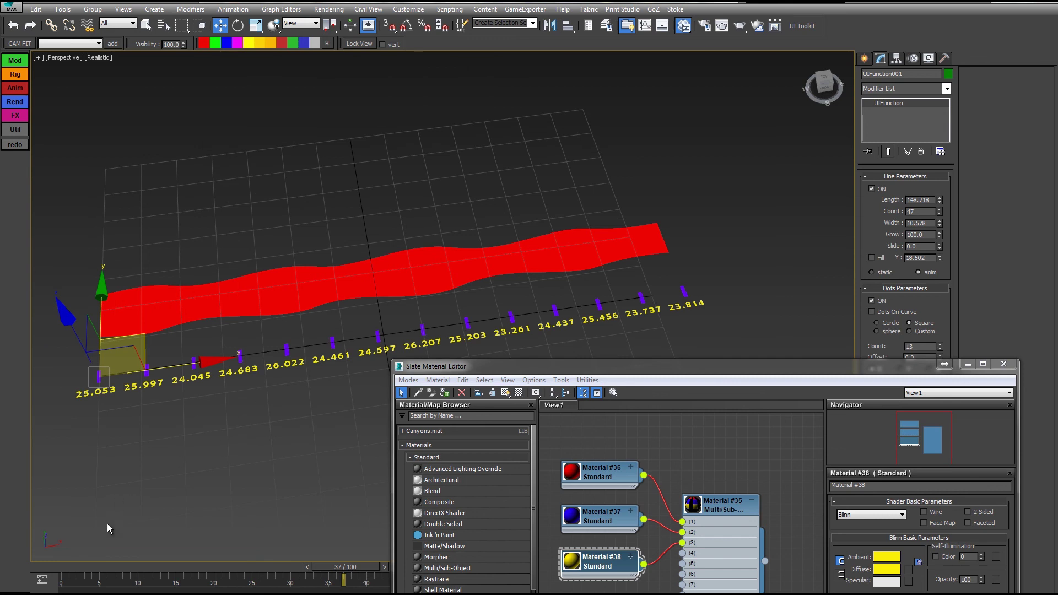
{"action": "left_click_drag", "start_coordinate": [68, 571], "coordinate": [482, 584]}
{"action": "key", "text": "w"}
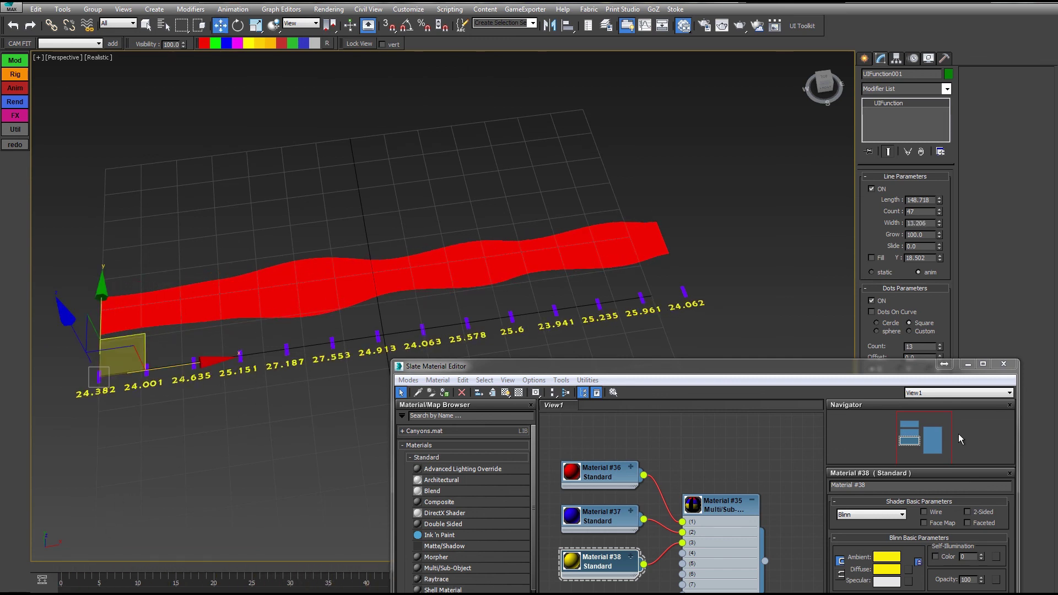
{"action": "left_click", "coordinate": [1004, 364]}
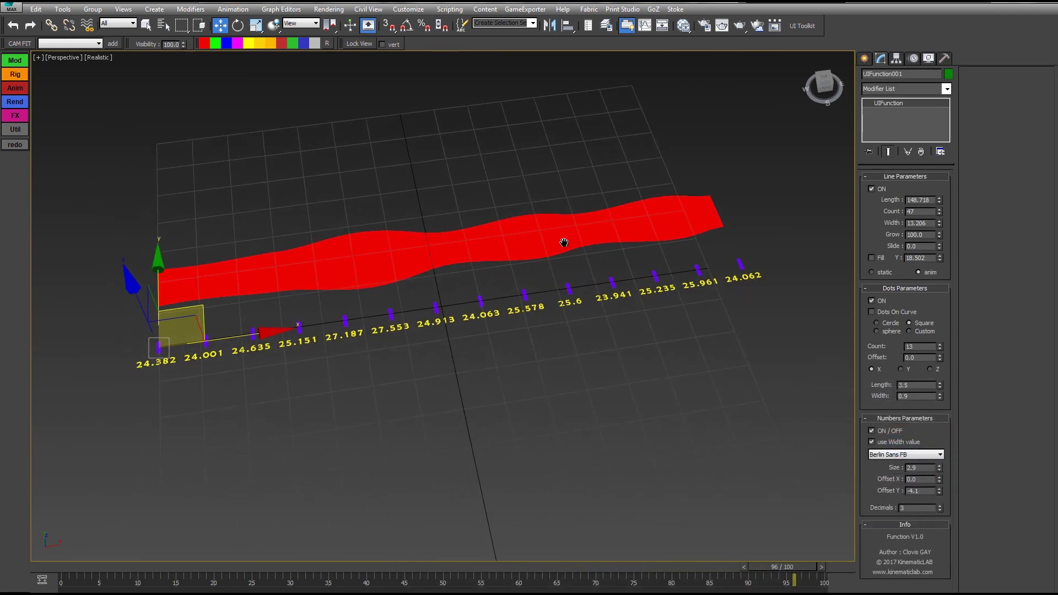